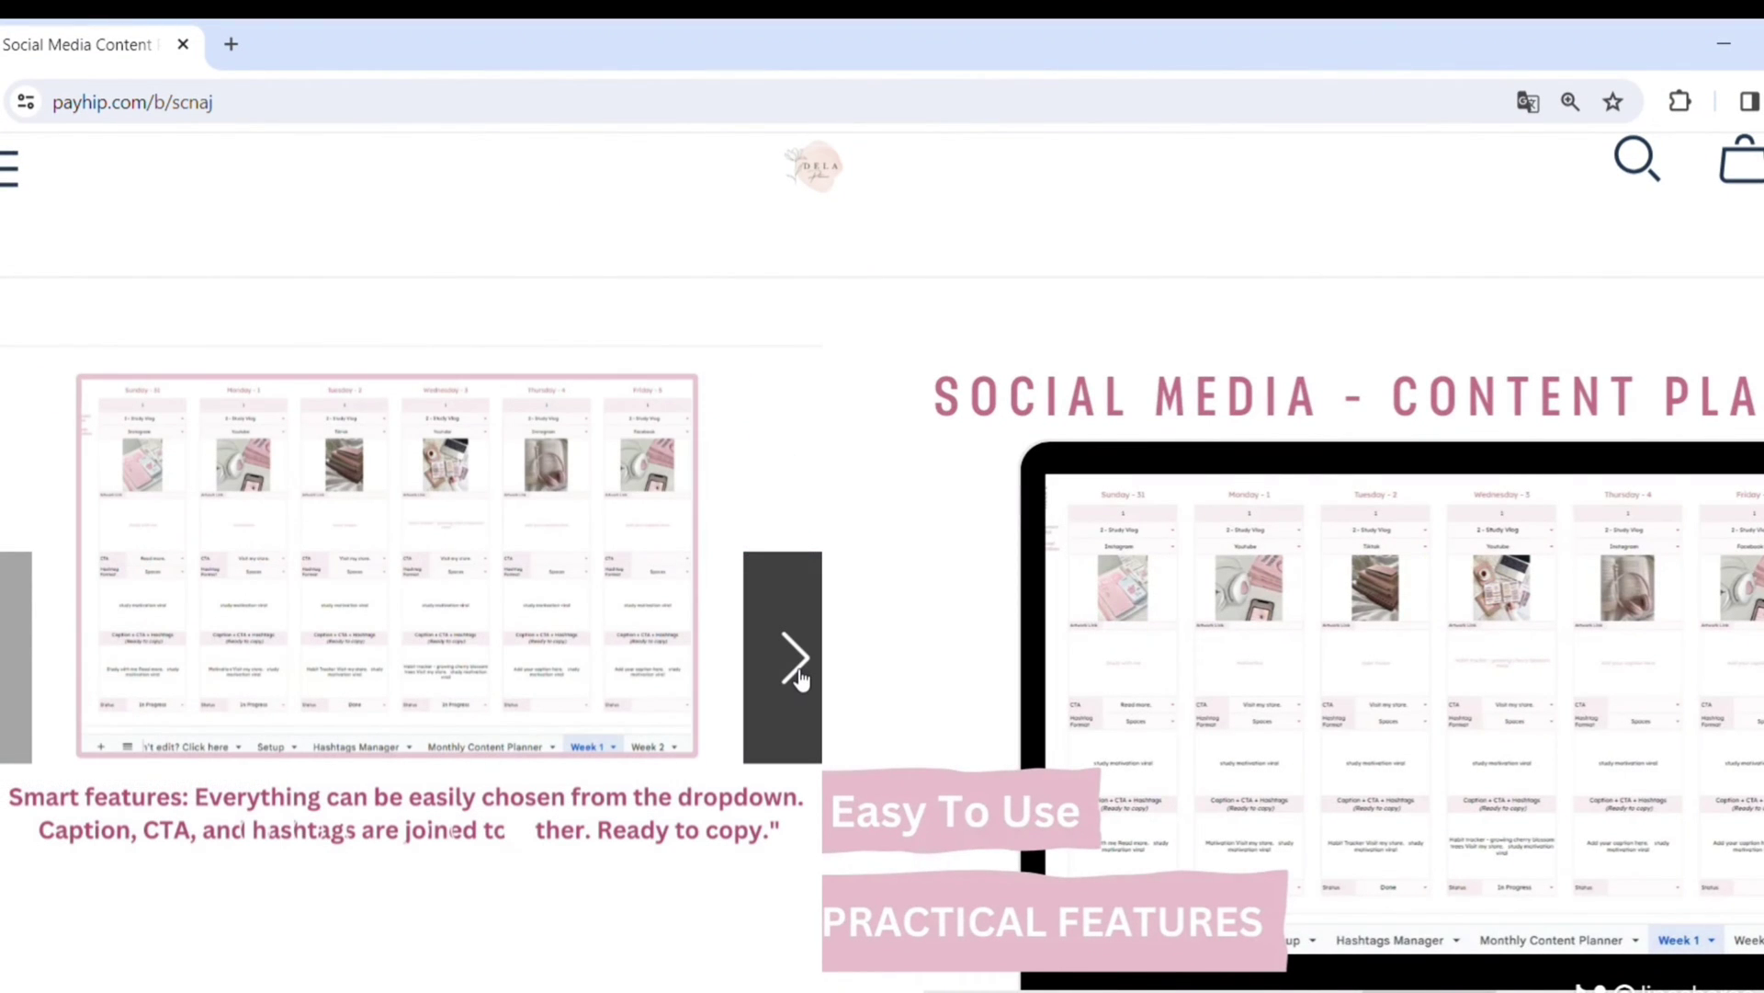
# - Browse the preview slides from smart features through Hashtags Manager, Set Up Sheet and Monthly Planner
pyautogui.click(798, 662)
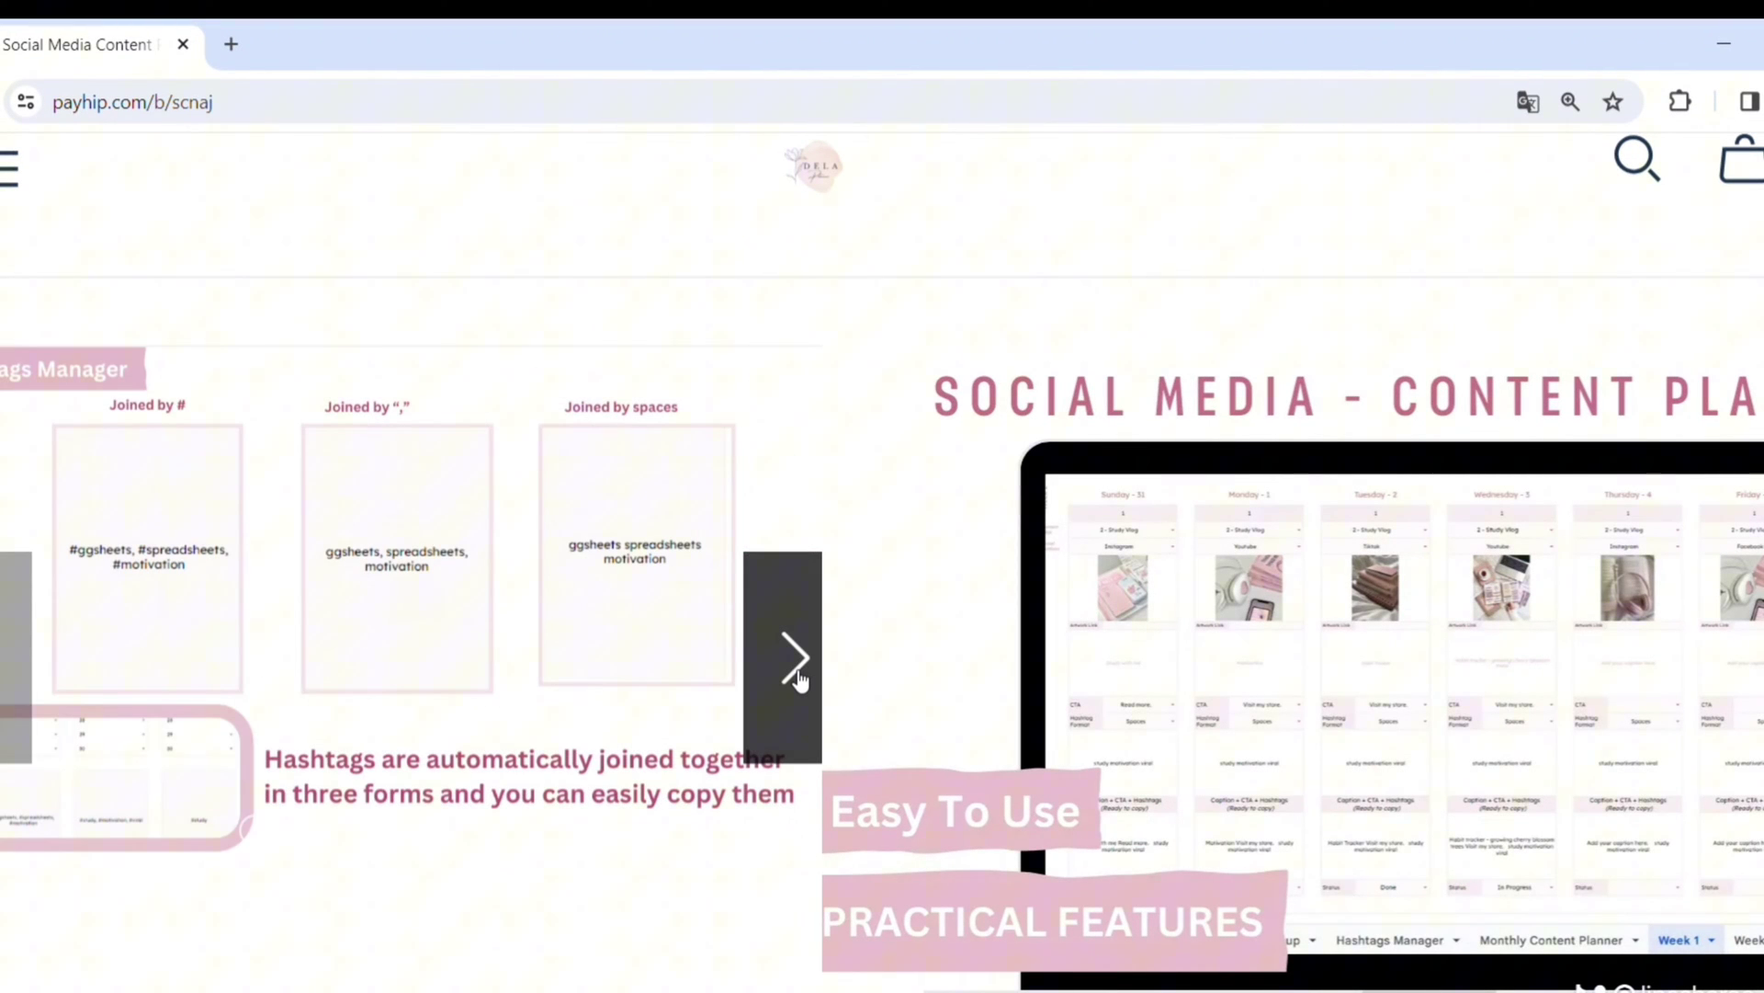
pyautogui.click(797, 662)
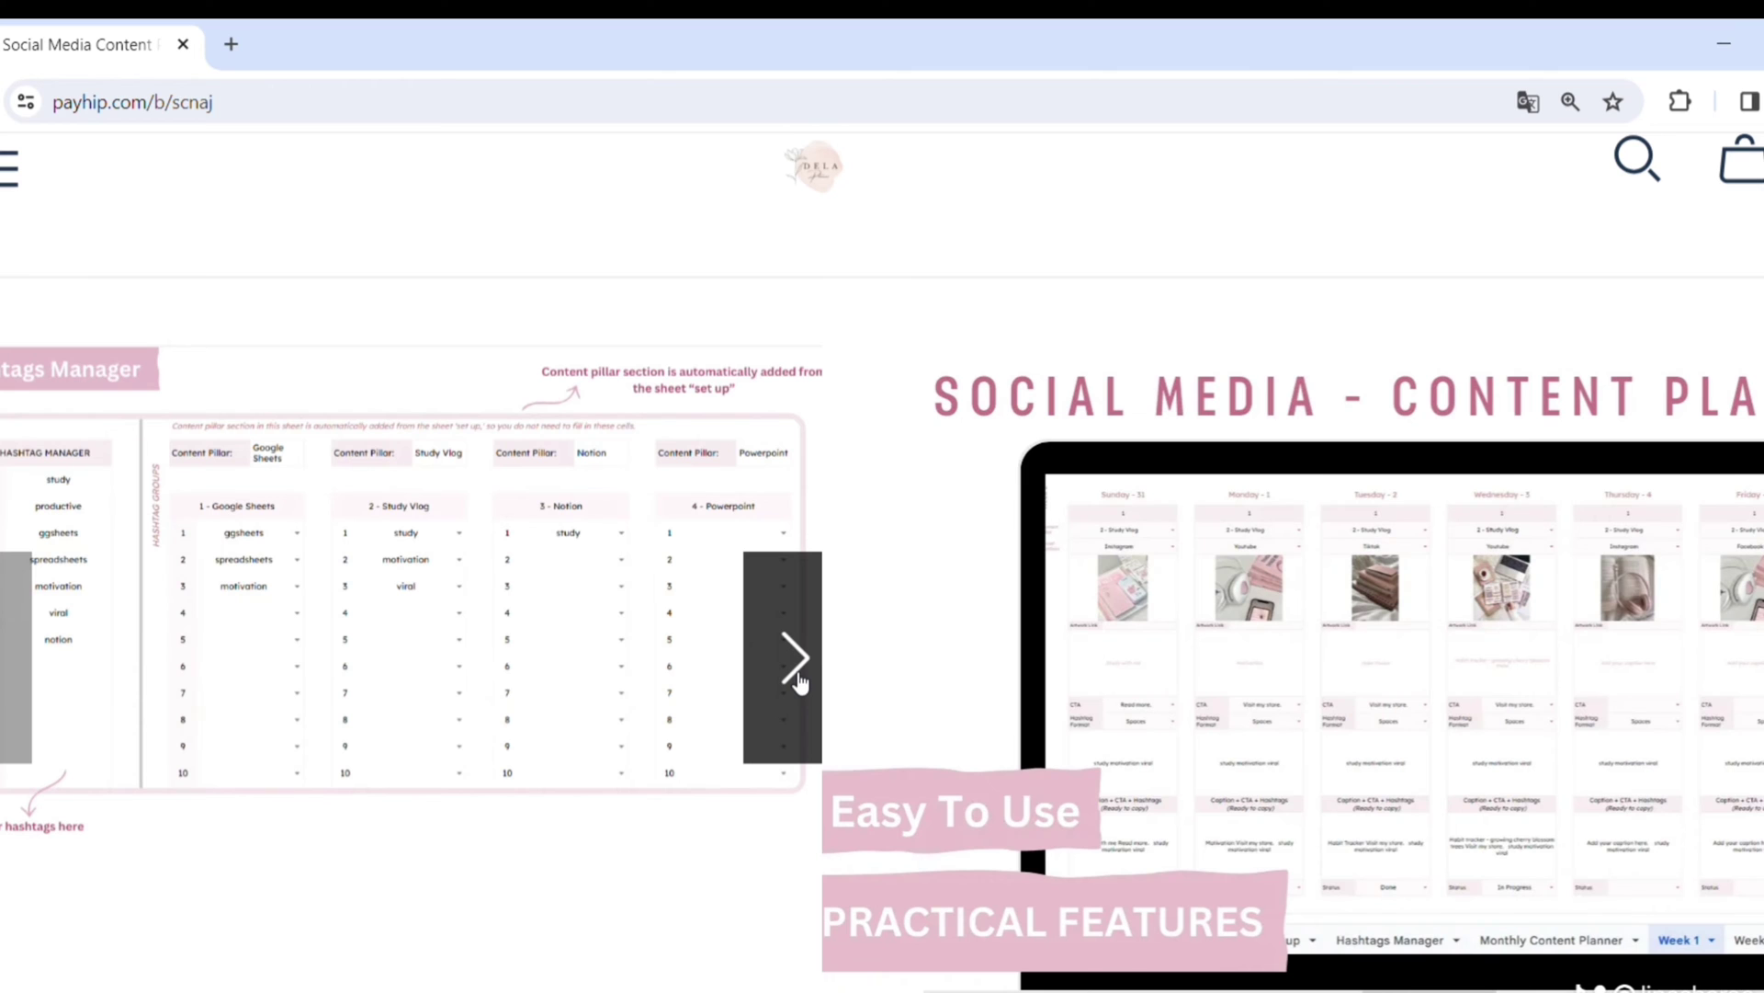
pyautogui.click(797, 663)
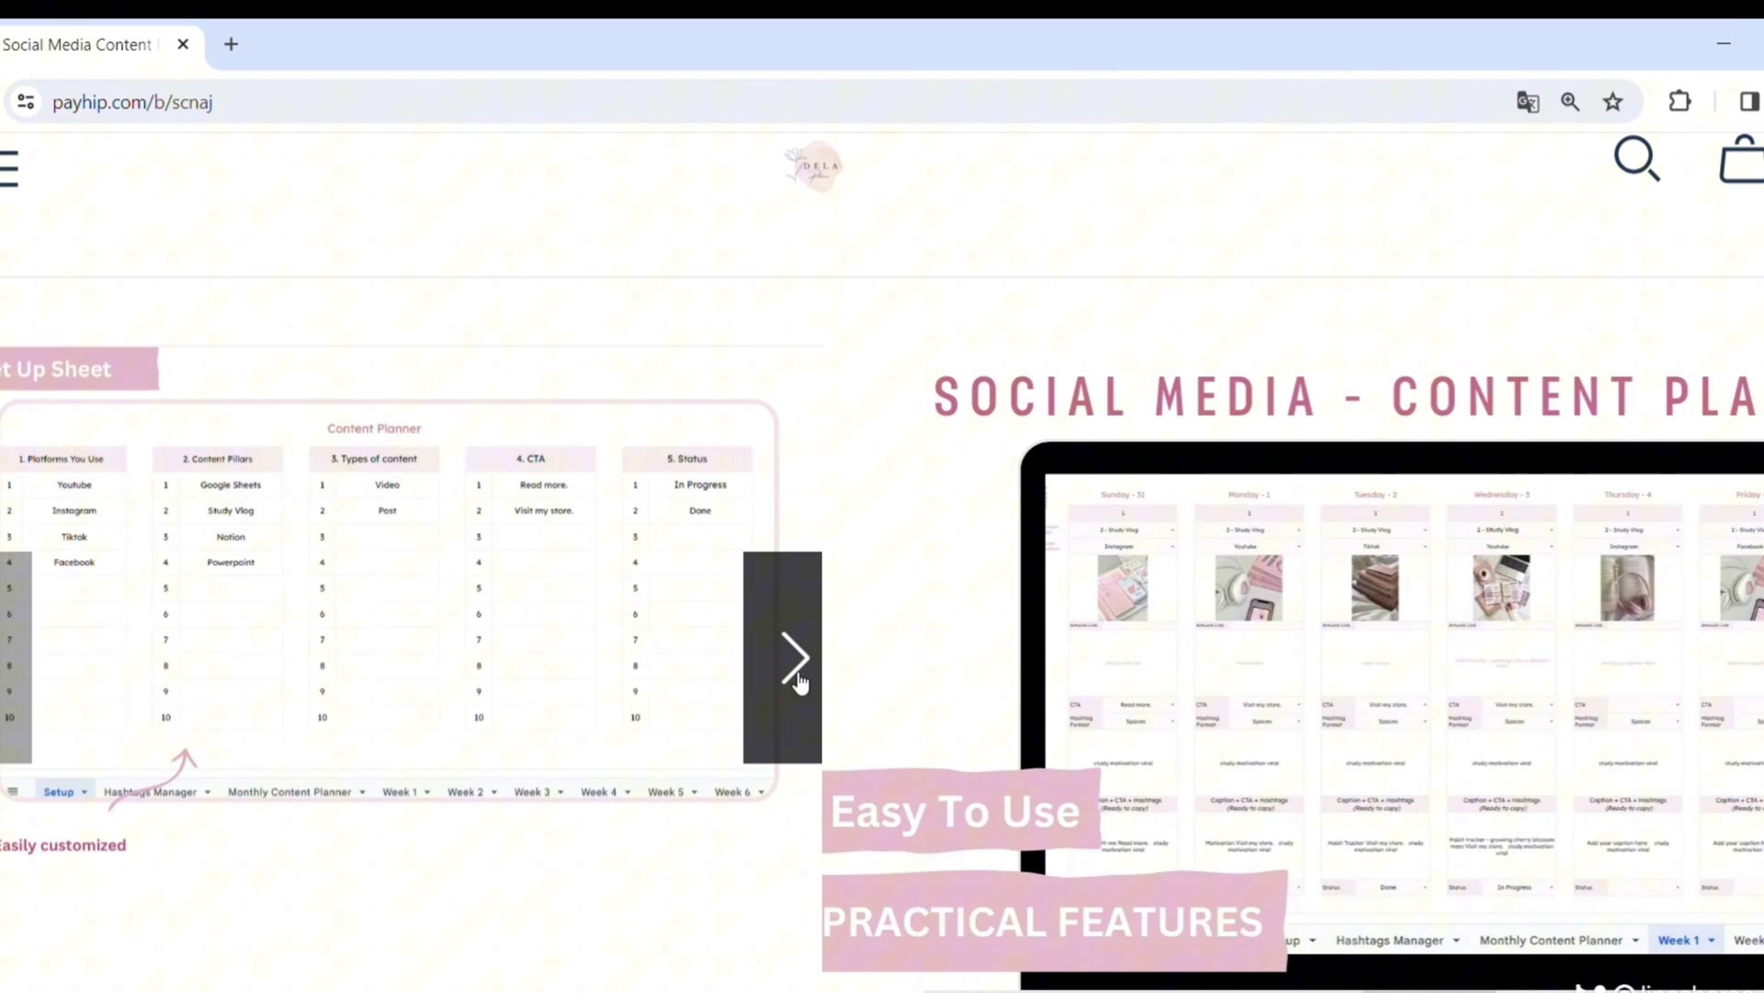
pyautogui.click(798, 676)
pyautogui.click(798, 662)
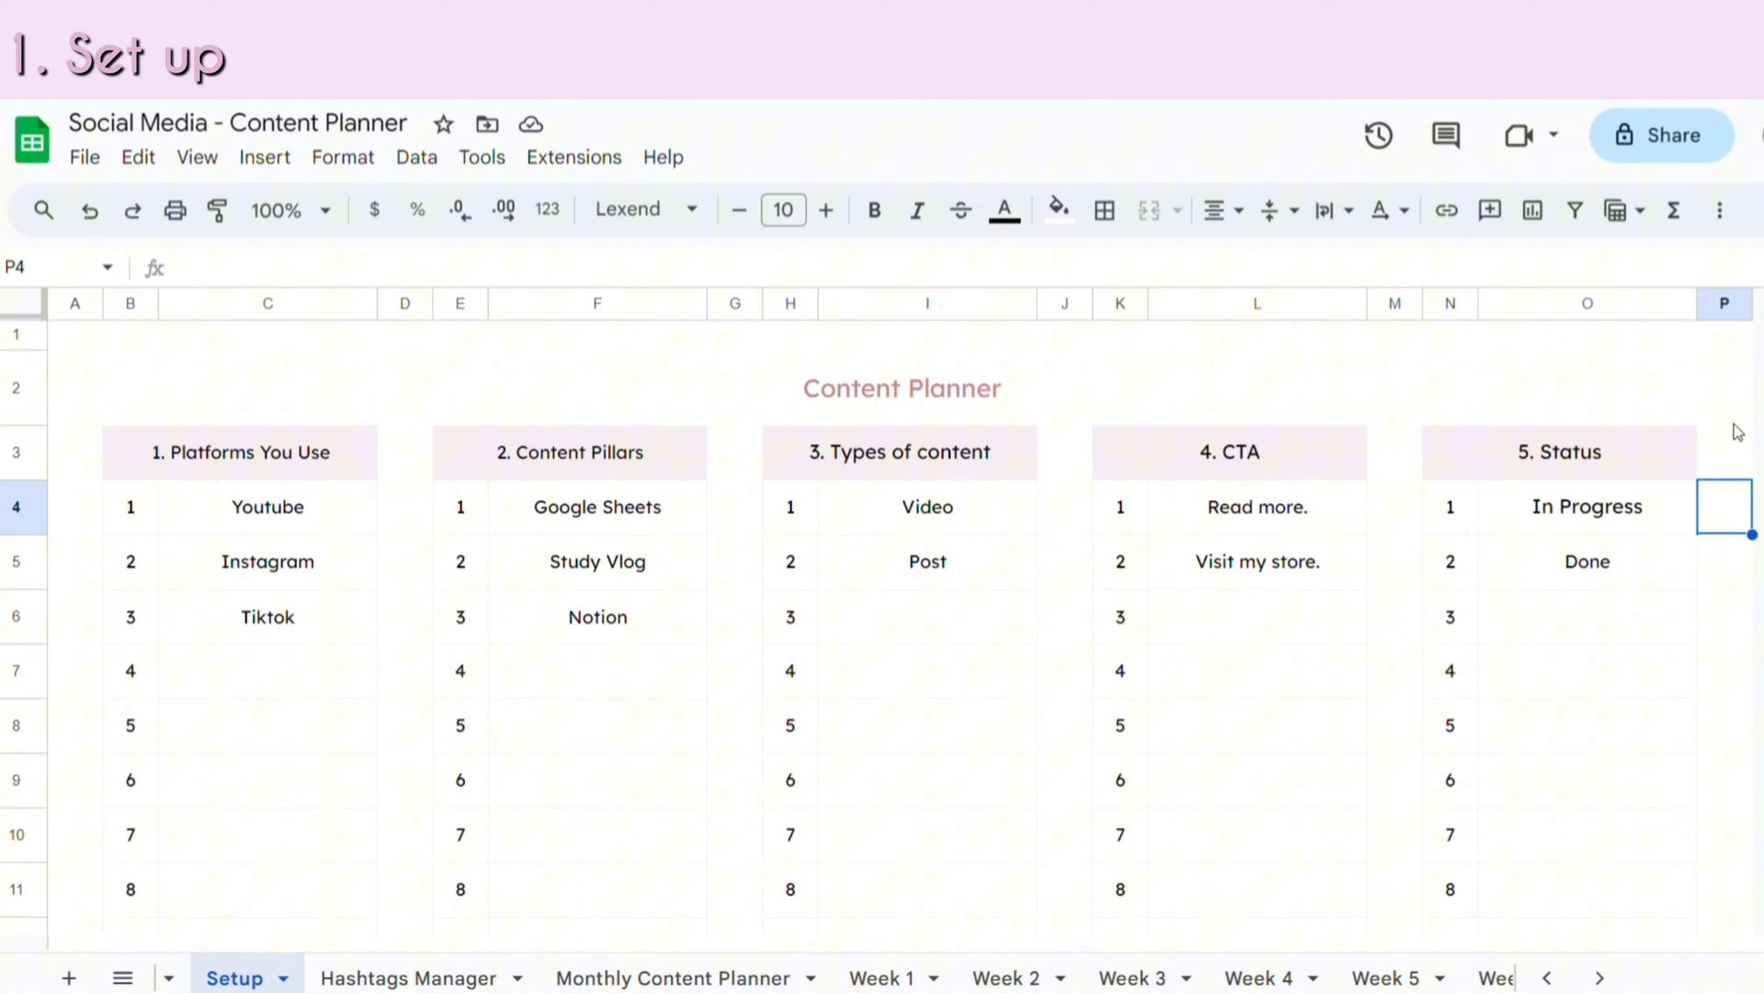
# - Review the Setup sheet's title, Platforms You Use list and the other list headings
pyautogui.click(1171, 422)
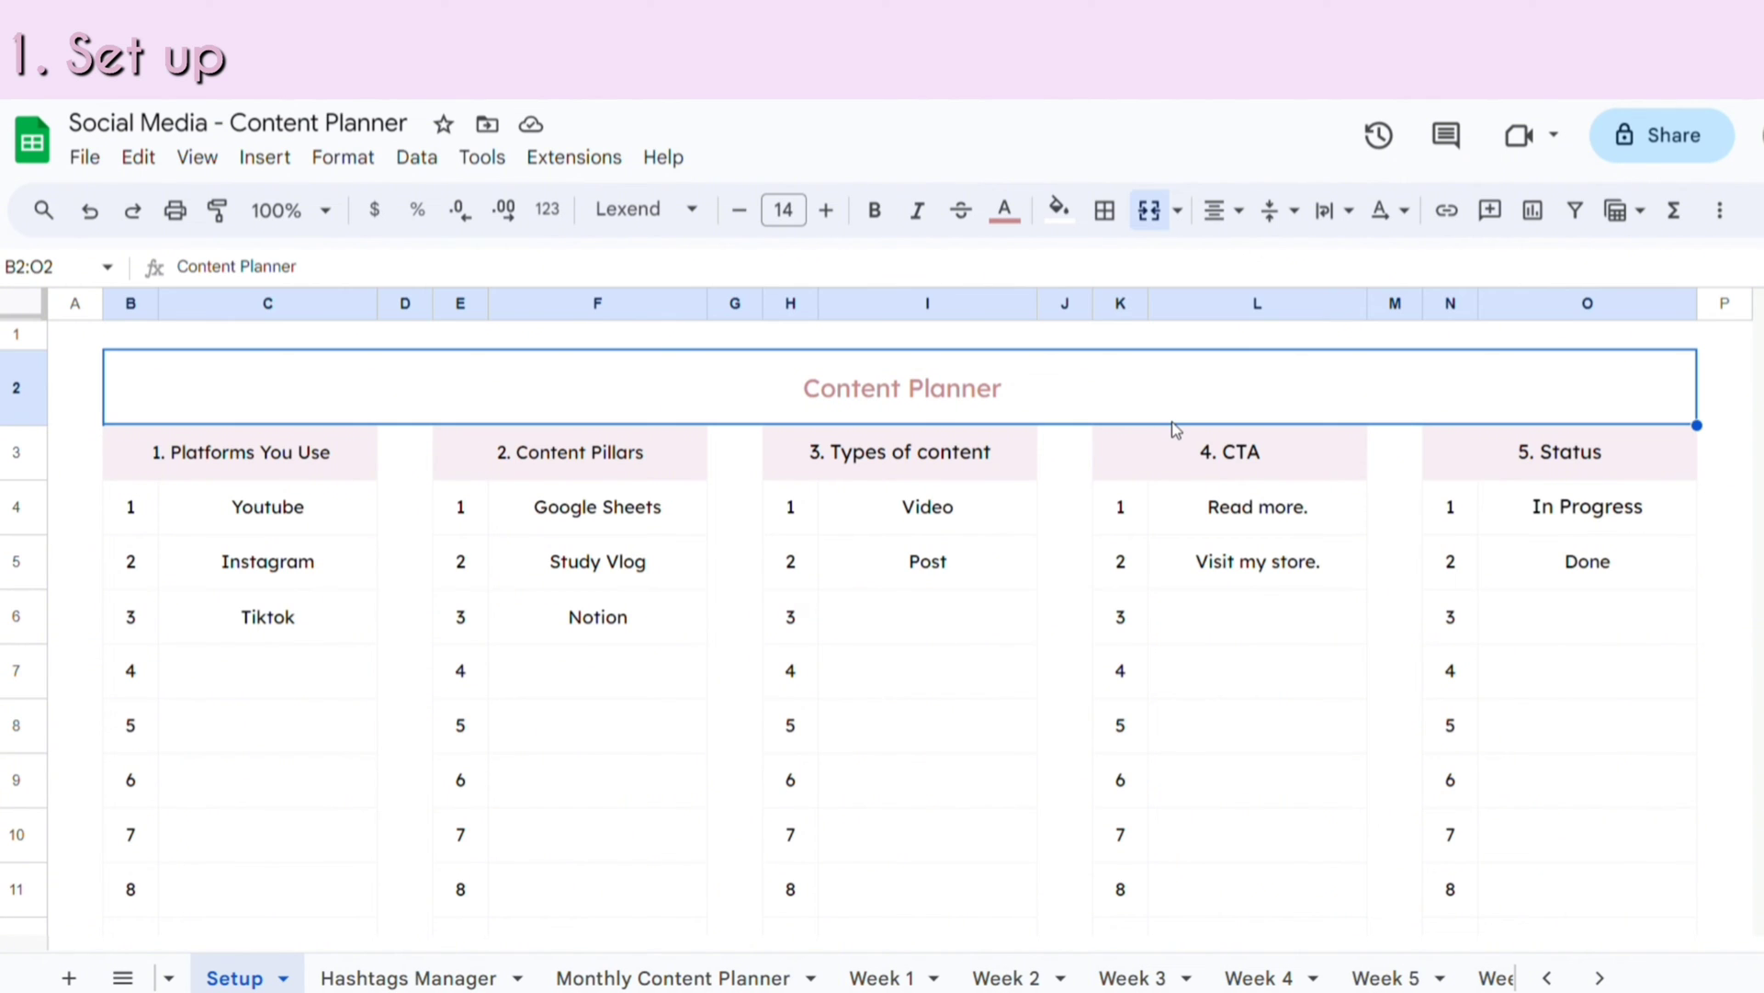
pyautogui.click(362, 468)
pyautogui.click(648, 469)
pyautogui.click(948, 469)
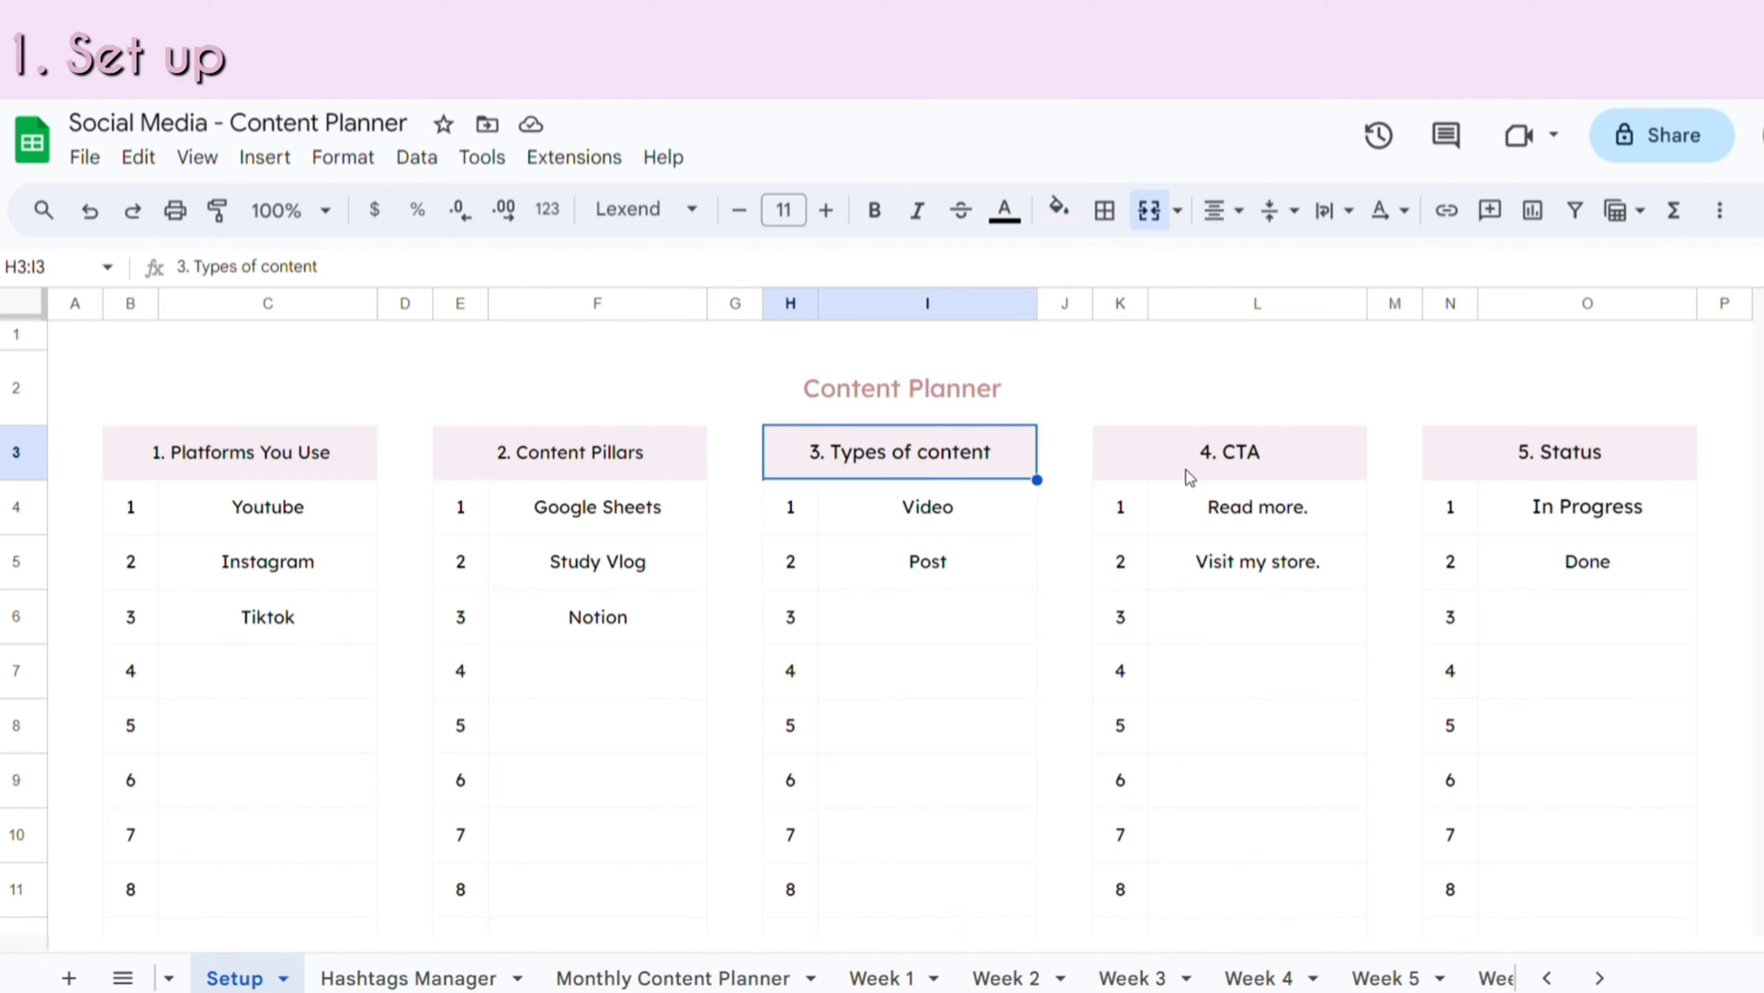
pyautogui.click(1212, 466)
pyautogui.click(1530, 470)
pyautogui.click(1270, 623)
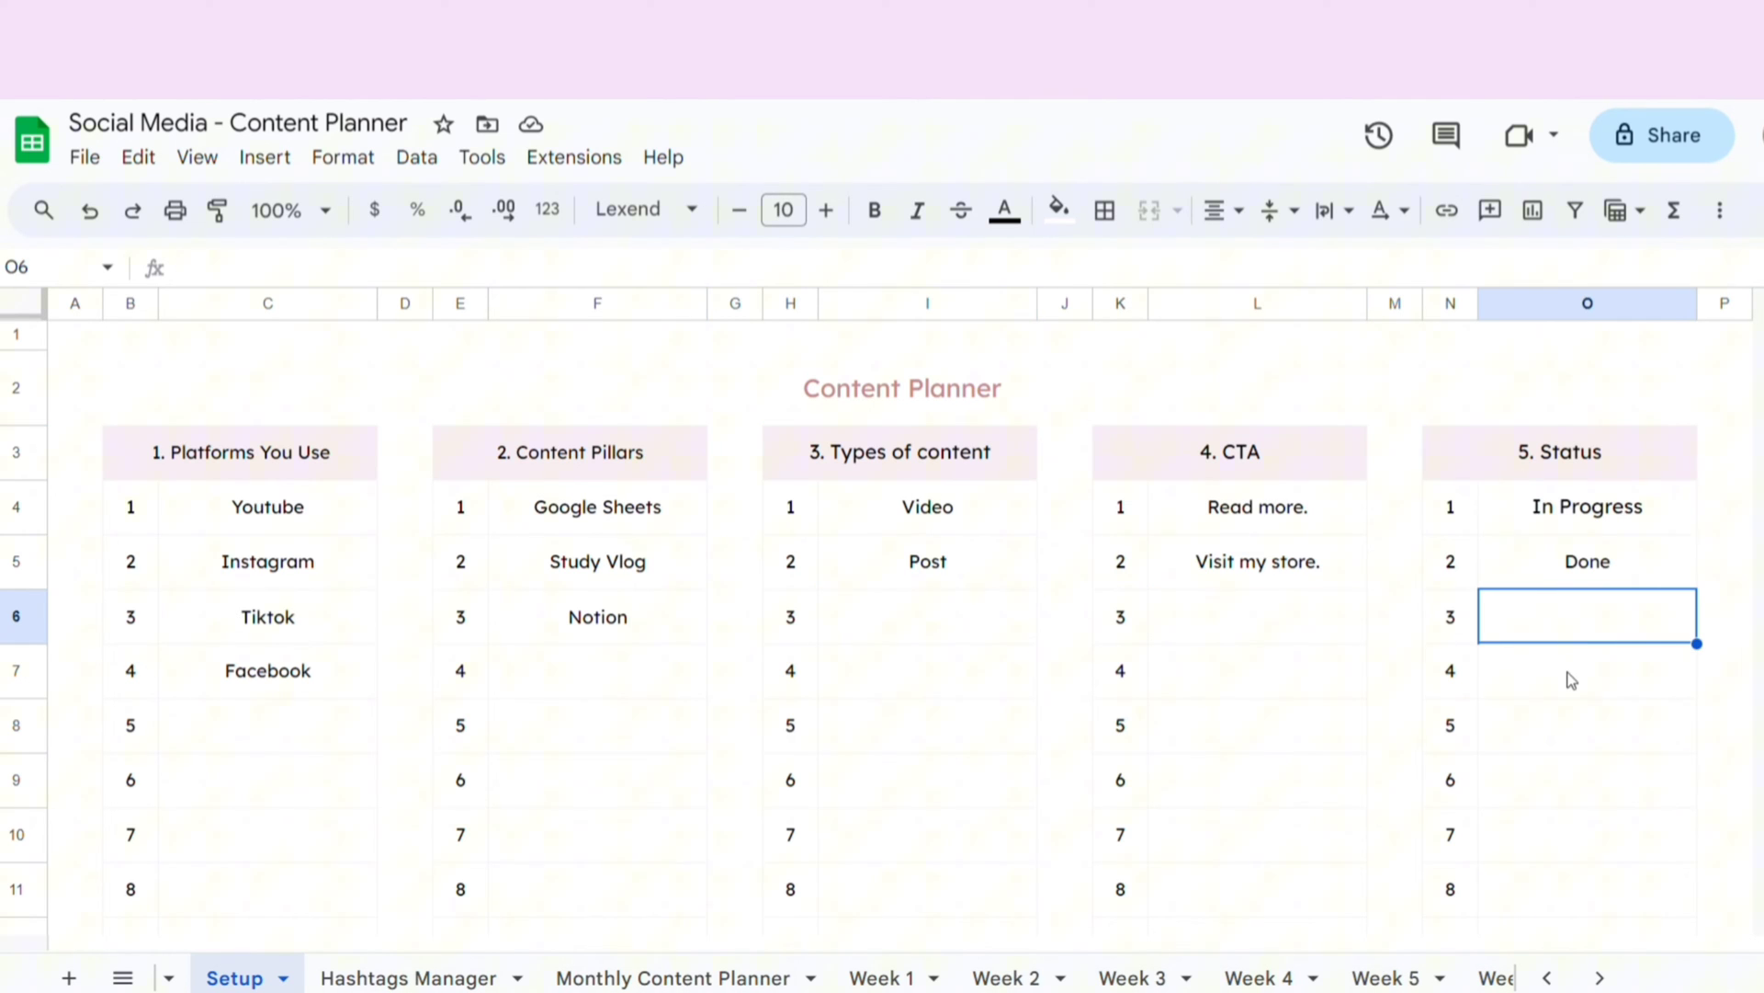
# - Switch to the Hashtags Manager sheet
pyautogui.click(456, 979)
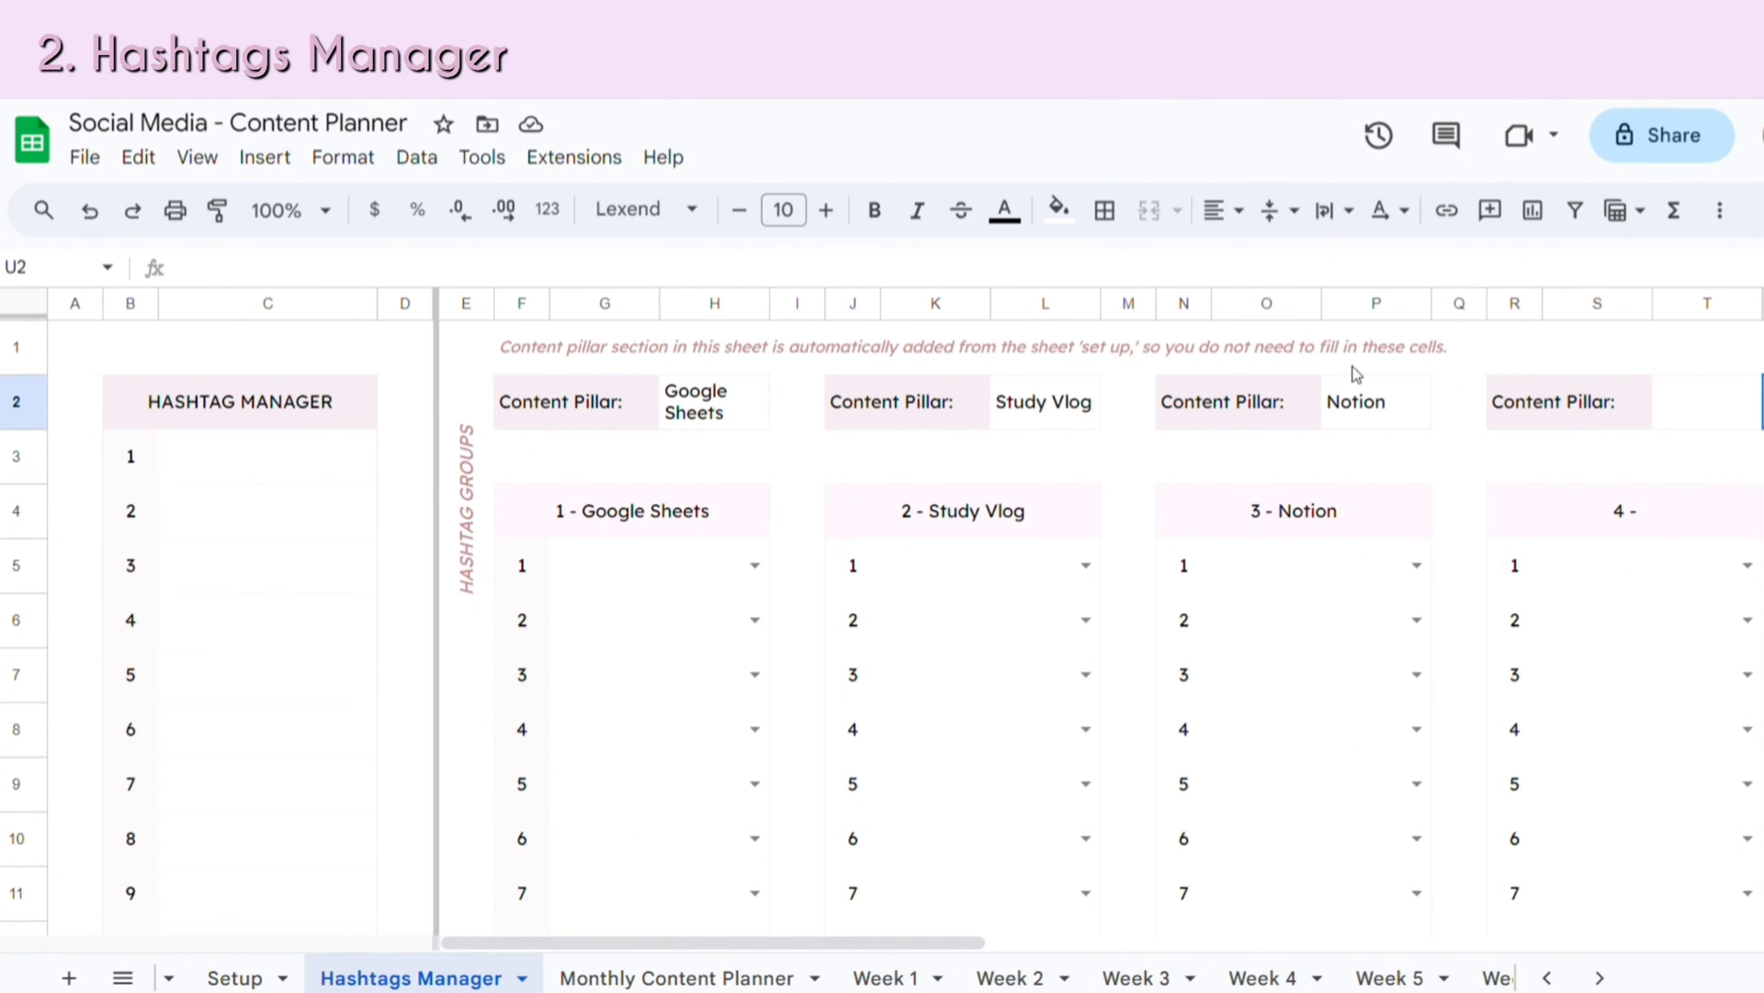
# - Check the three linked pillar headers, then enter Powerpoint as the fourth content pillar on Setup
pyautogui.click(760, 419)
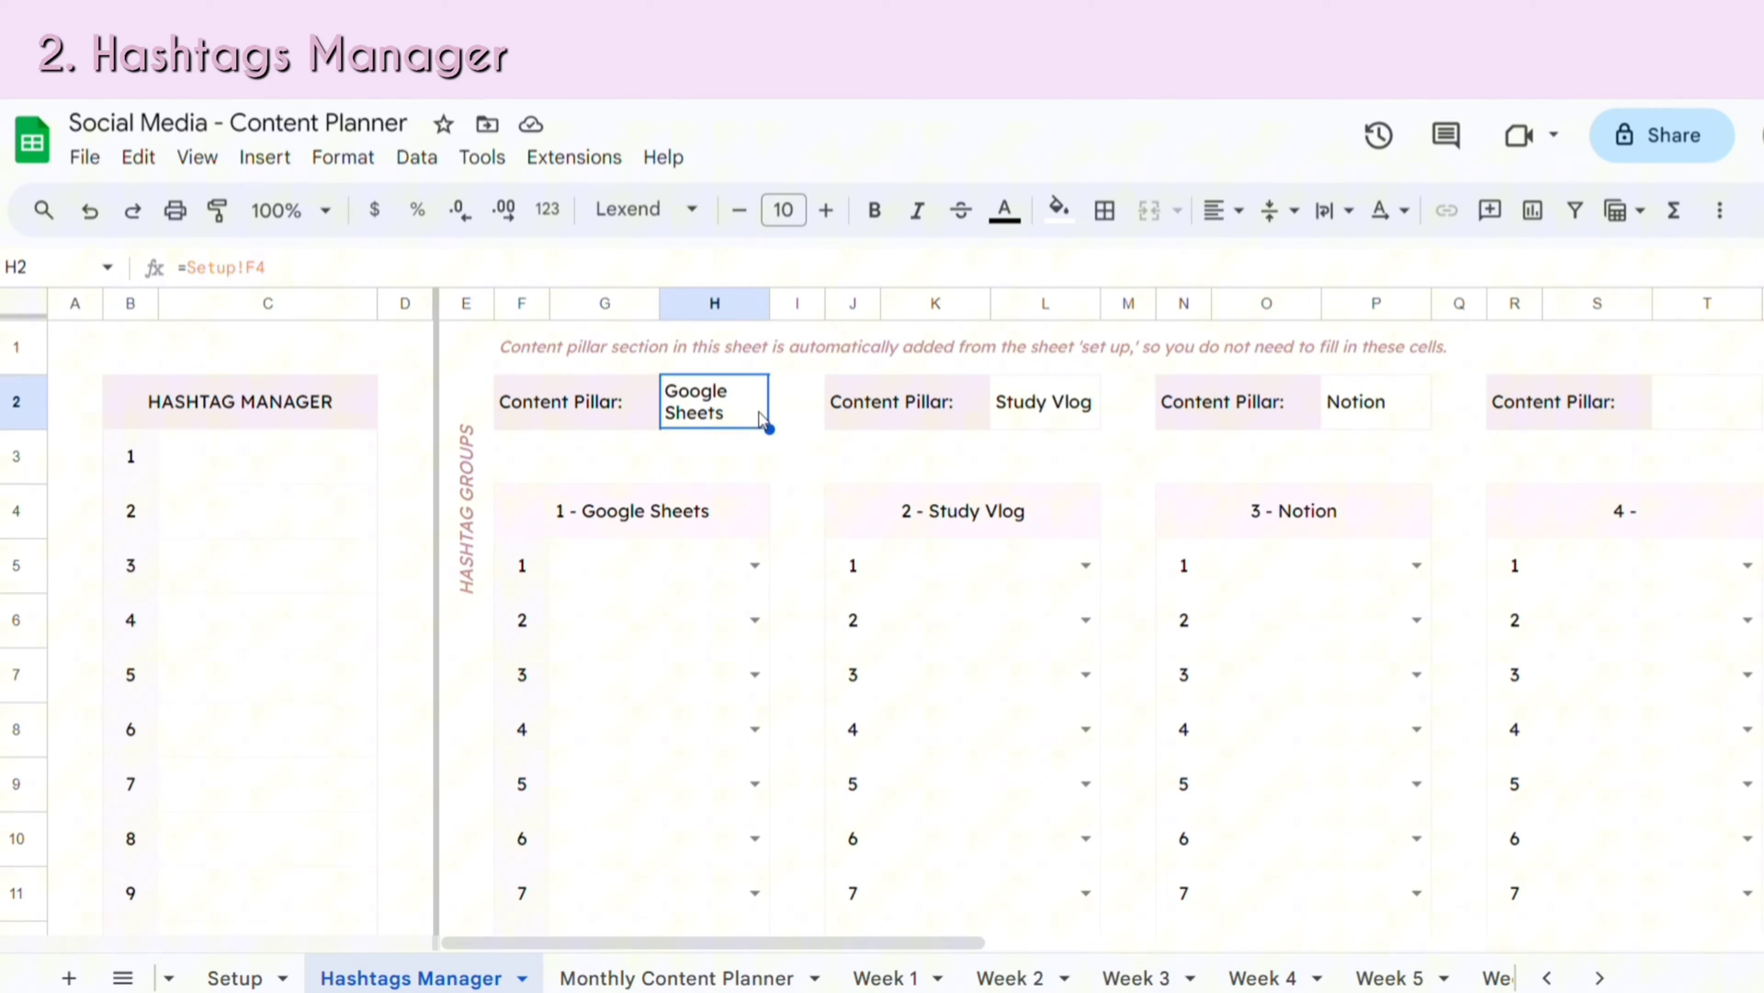
pyautogui.click(1074, 421)
pyautogui.click(1372, 416)
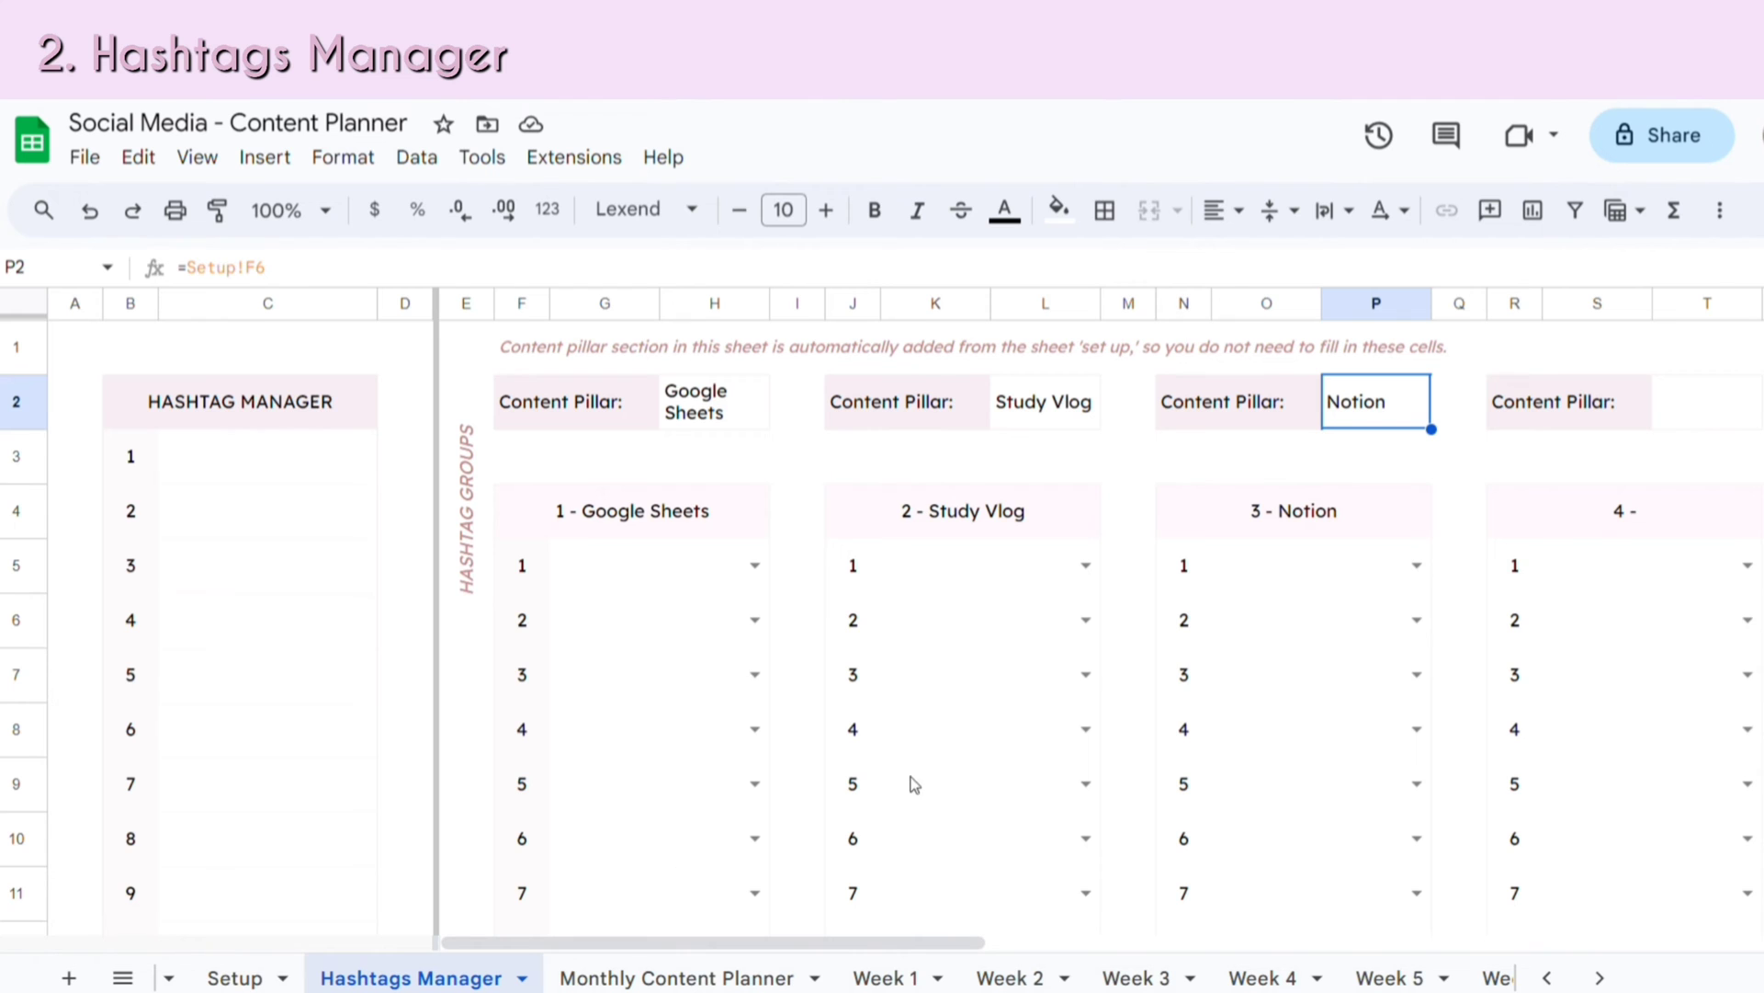
pyautogui.click(236, 976)
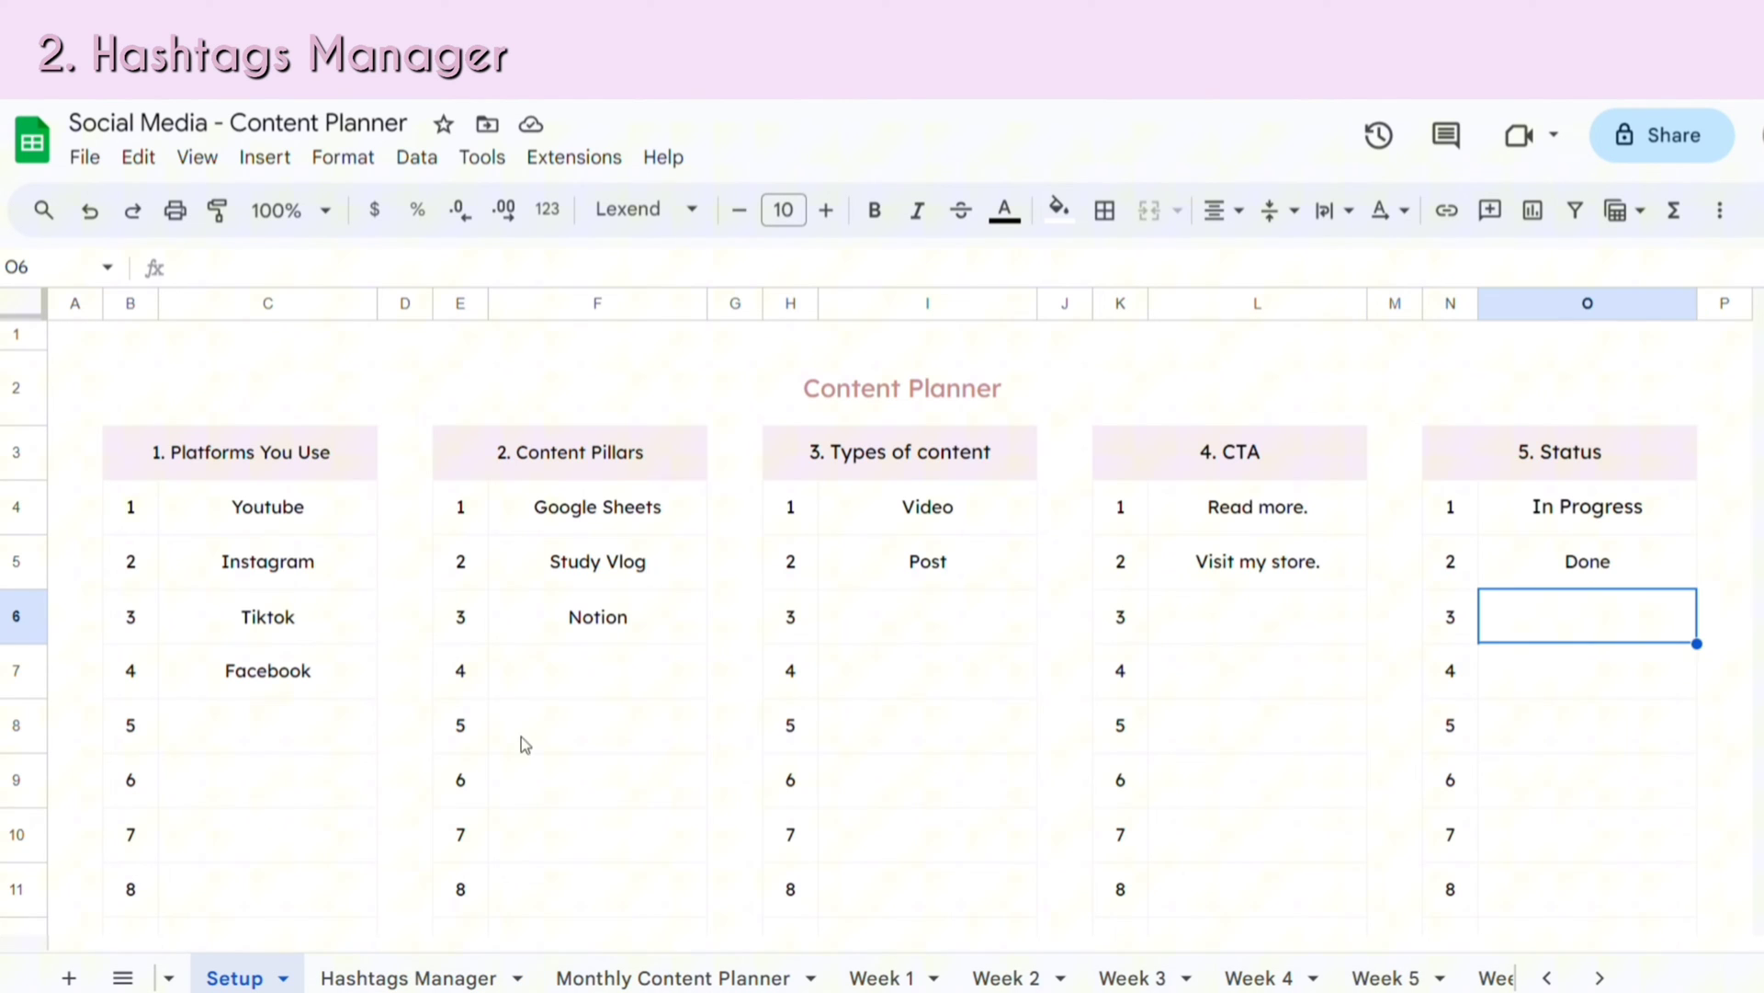
pyautogui.click(578, 677)
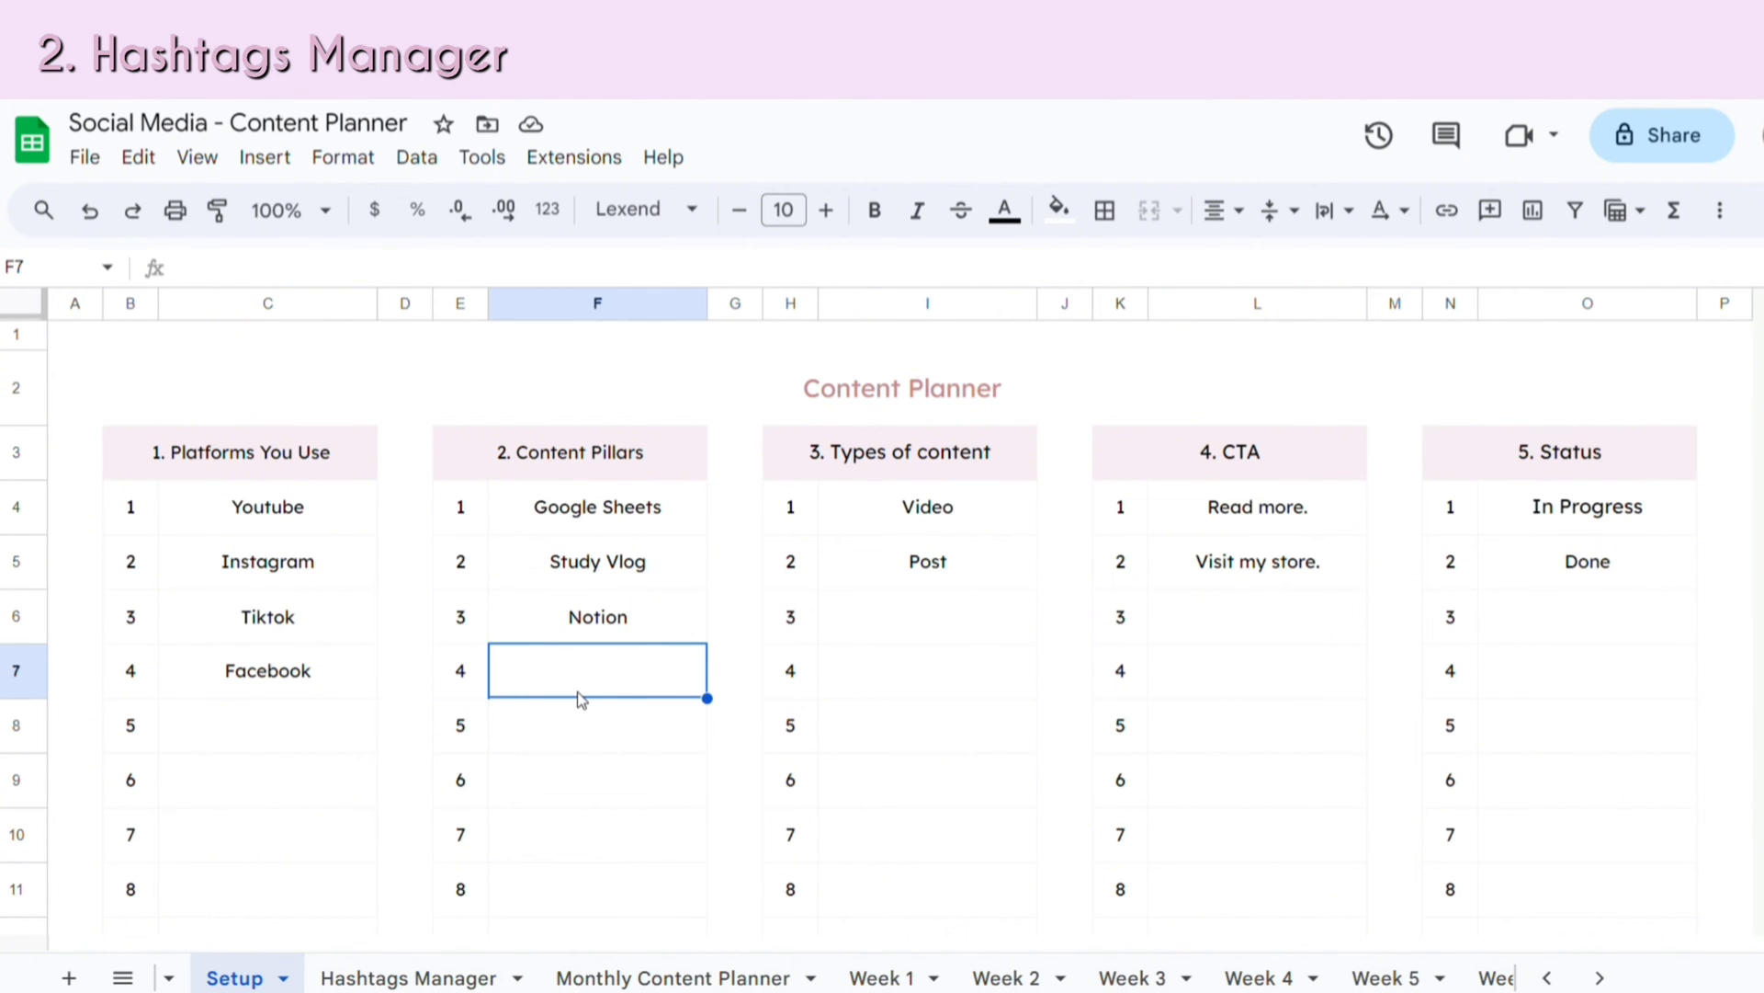
pyautogui.write('Po')
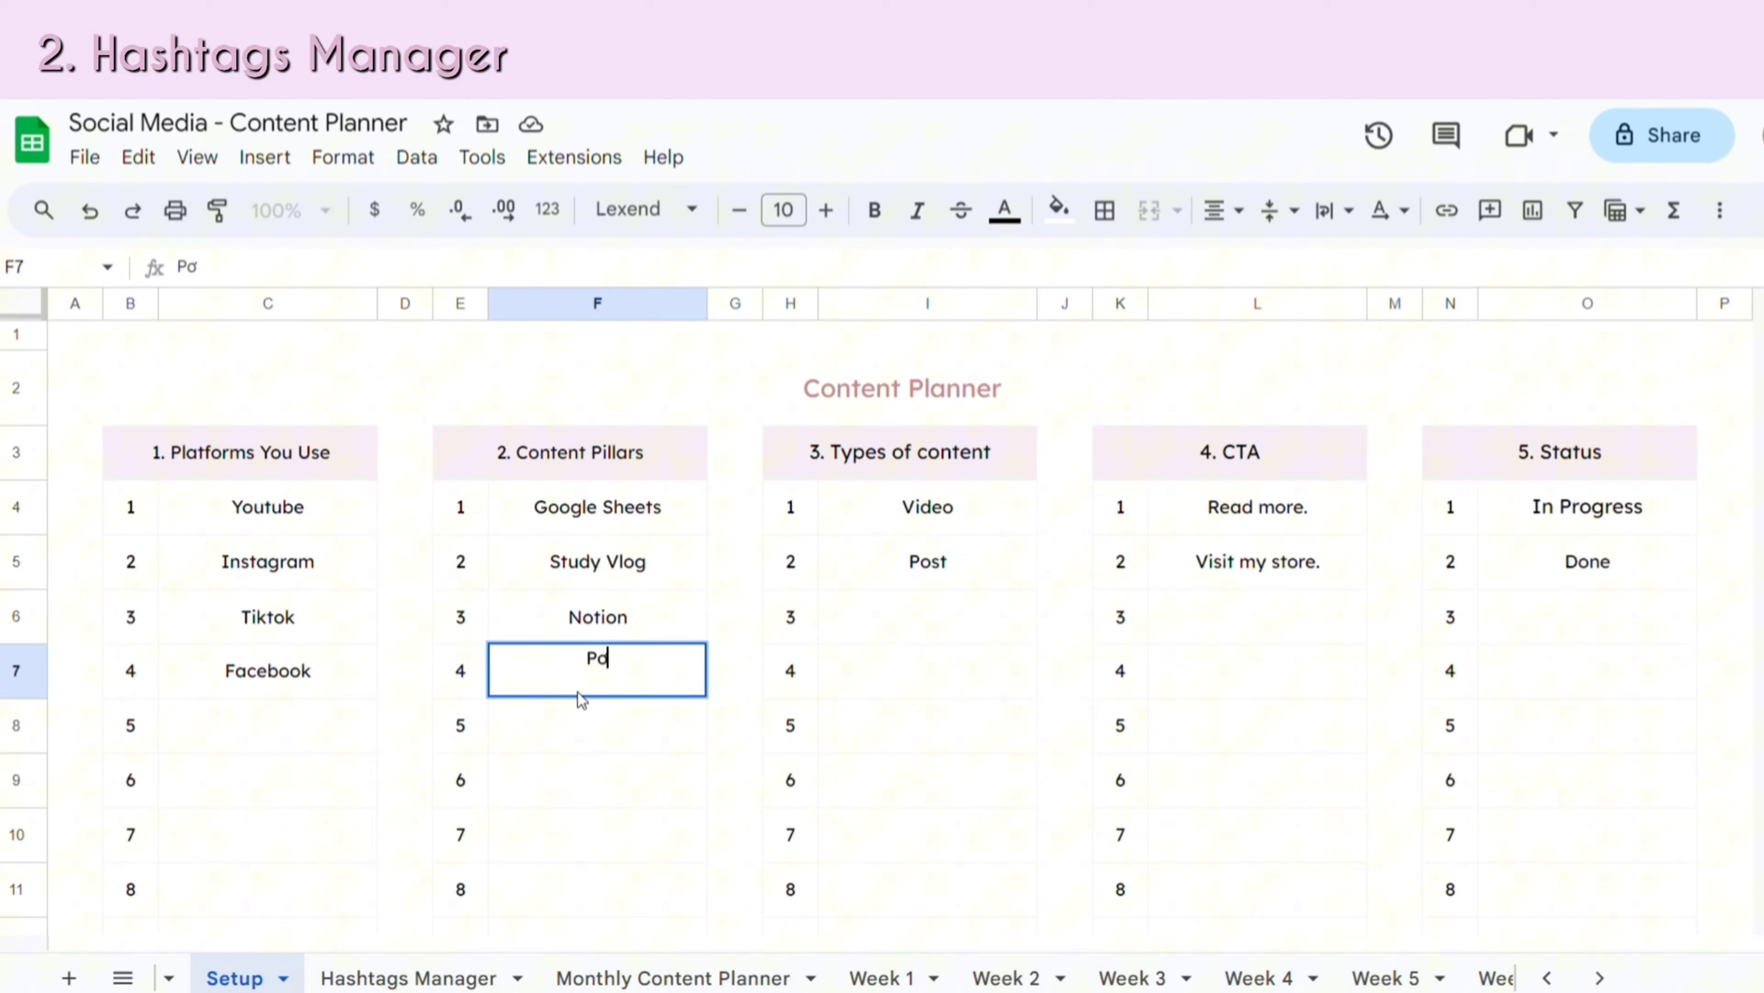
pyautogui.write('werpoint')
pyautogui.press('Return')
# - Return to Hashtags Manager and verify the fourth group now shows Powerpoint
pyautogui.click(404, 977)
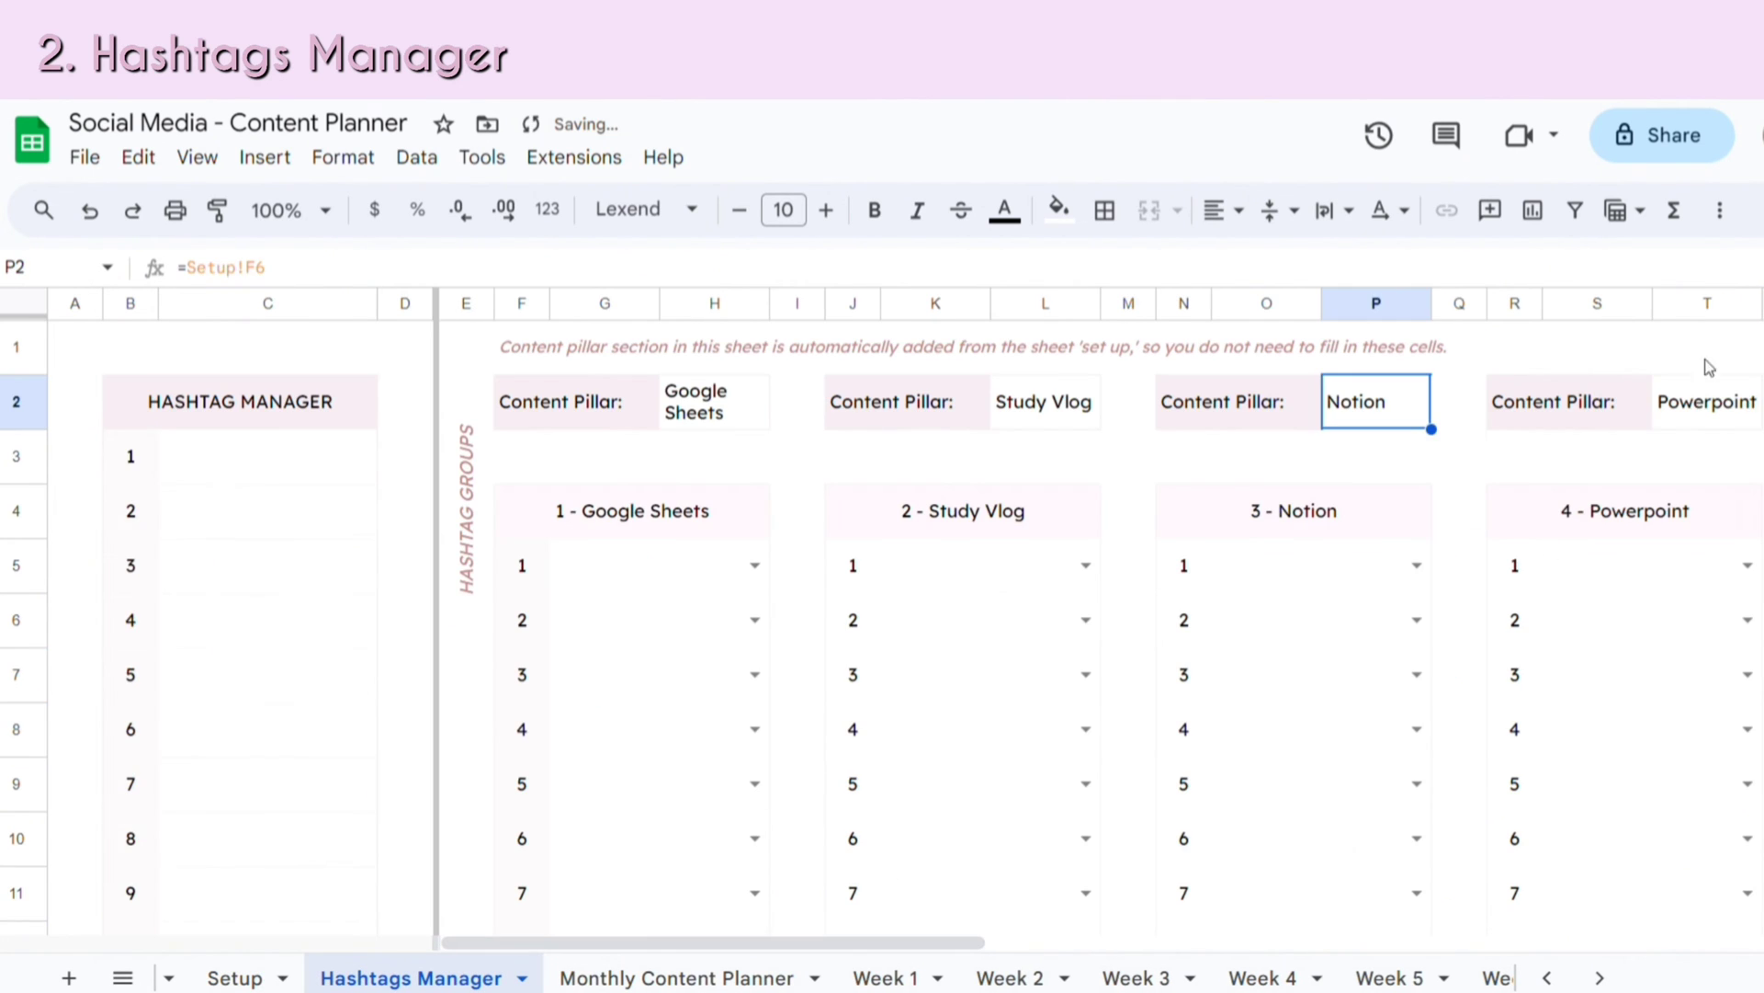
pyautogui.click(1705, 420)
pyautogui.click(258, 453)
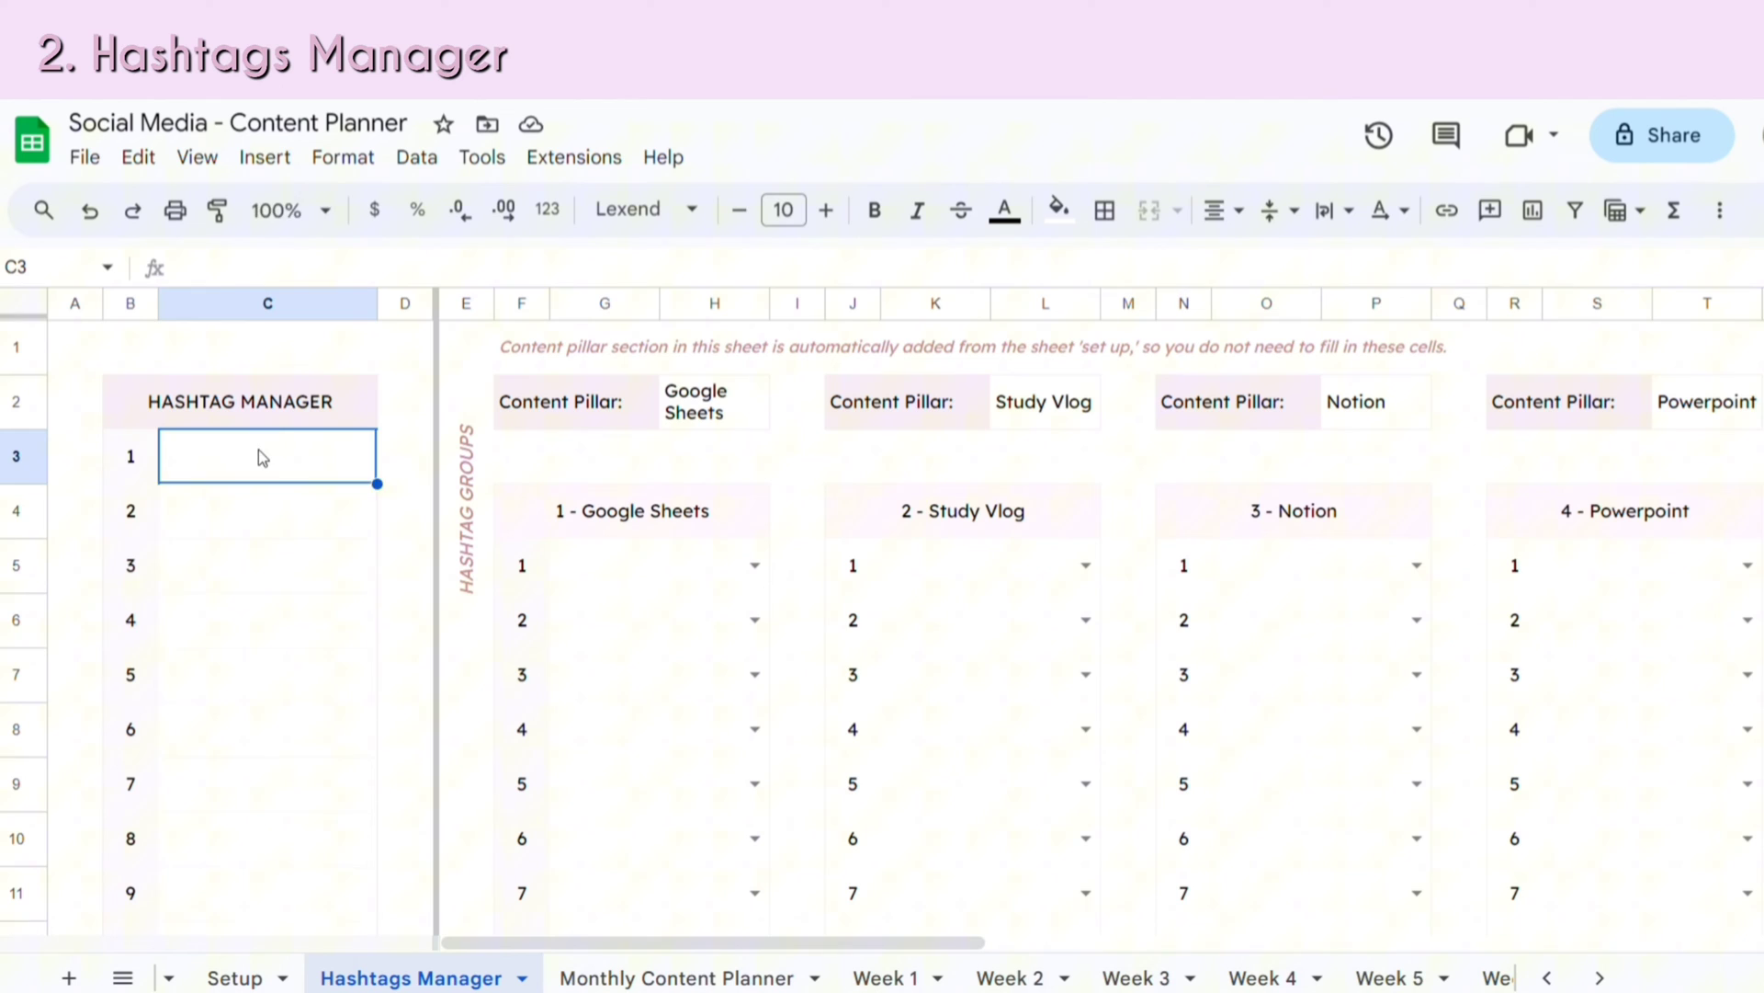
pyautogui.write('study')
# - Enter study, productive, ggsheets, spreadsheets, motivation, viral and notion down the hashtag list
pyautogui.press('Return')
pyautogui.write('productive')
pyautogui.press('Return')
pyautogui.write('ggsheets')
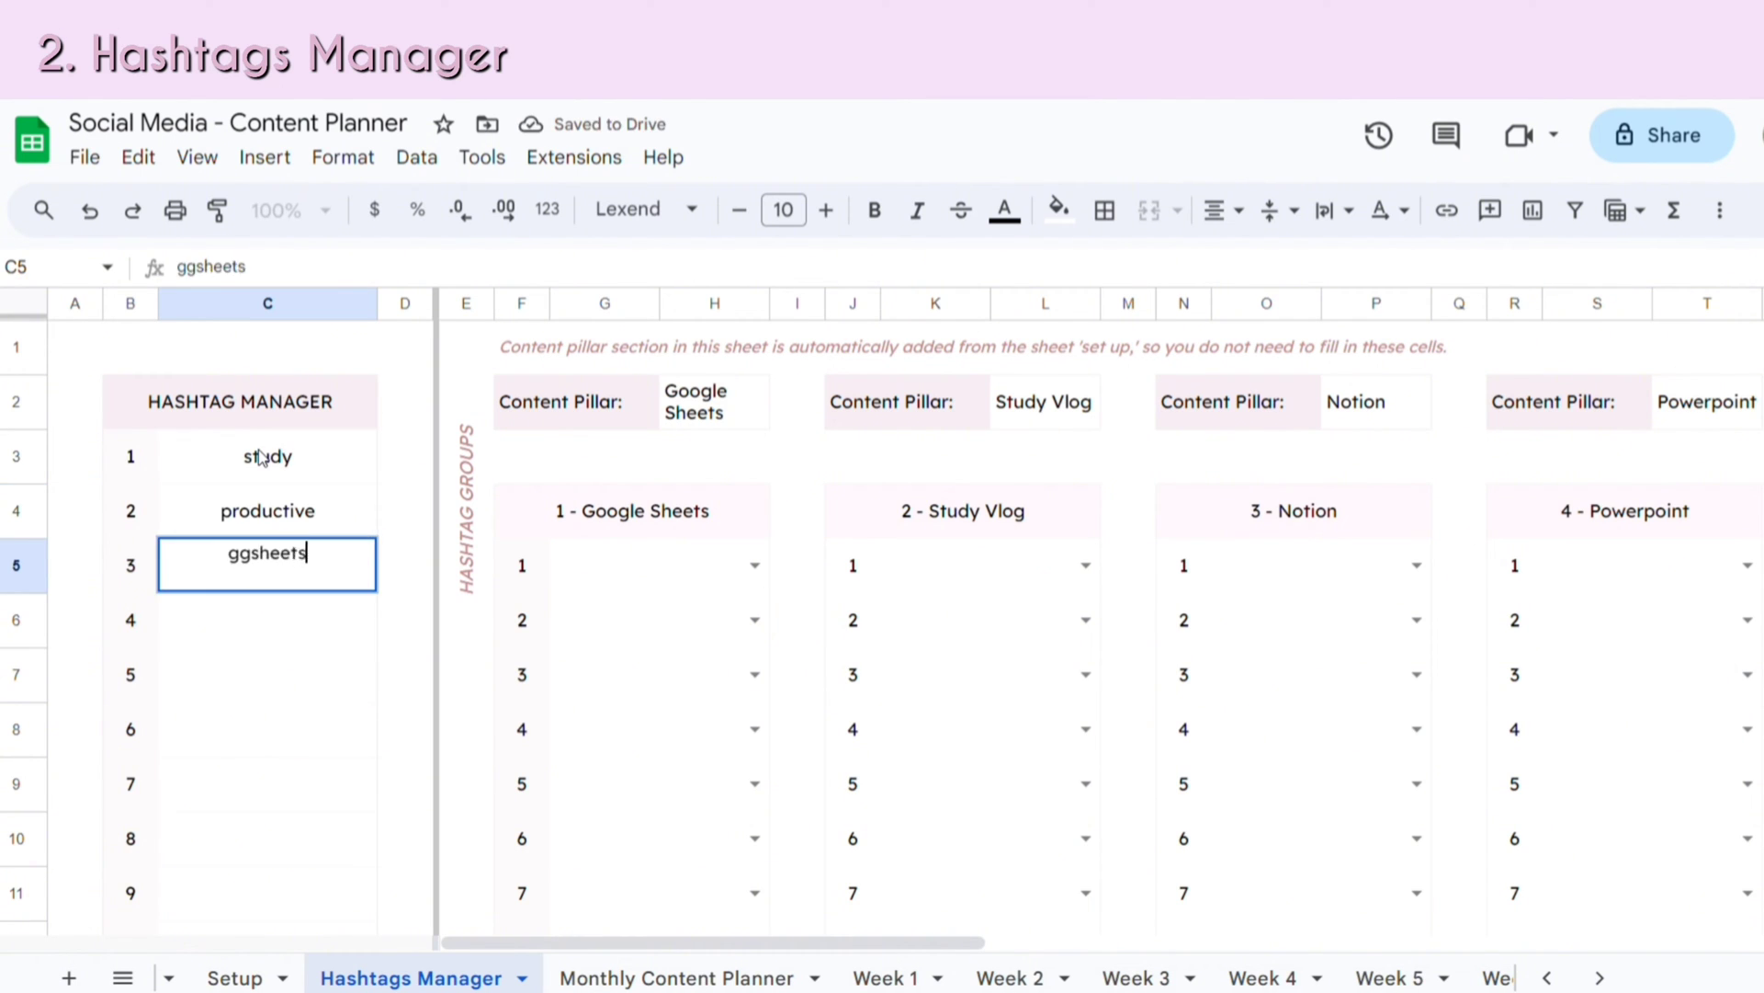
pyautogui.press('Return')
pyautogui.write('spreadsheets')
pyautogui.press('Return')
pyautogui.write('motivation')
pyautogui.press('Return')
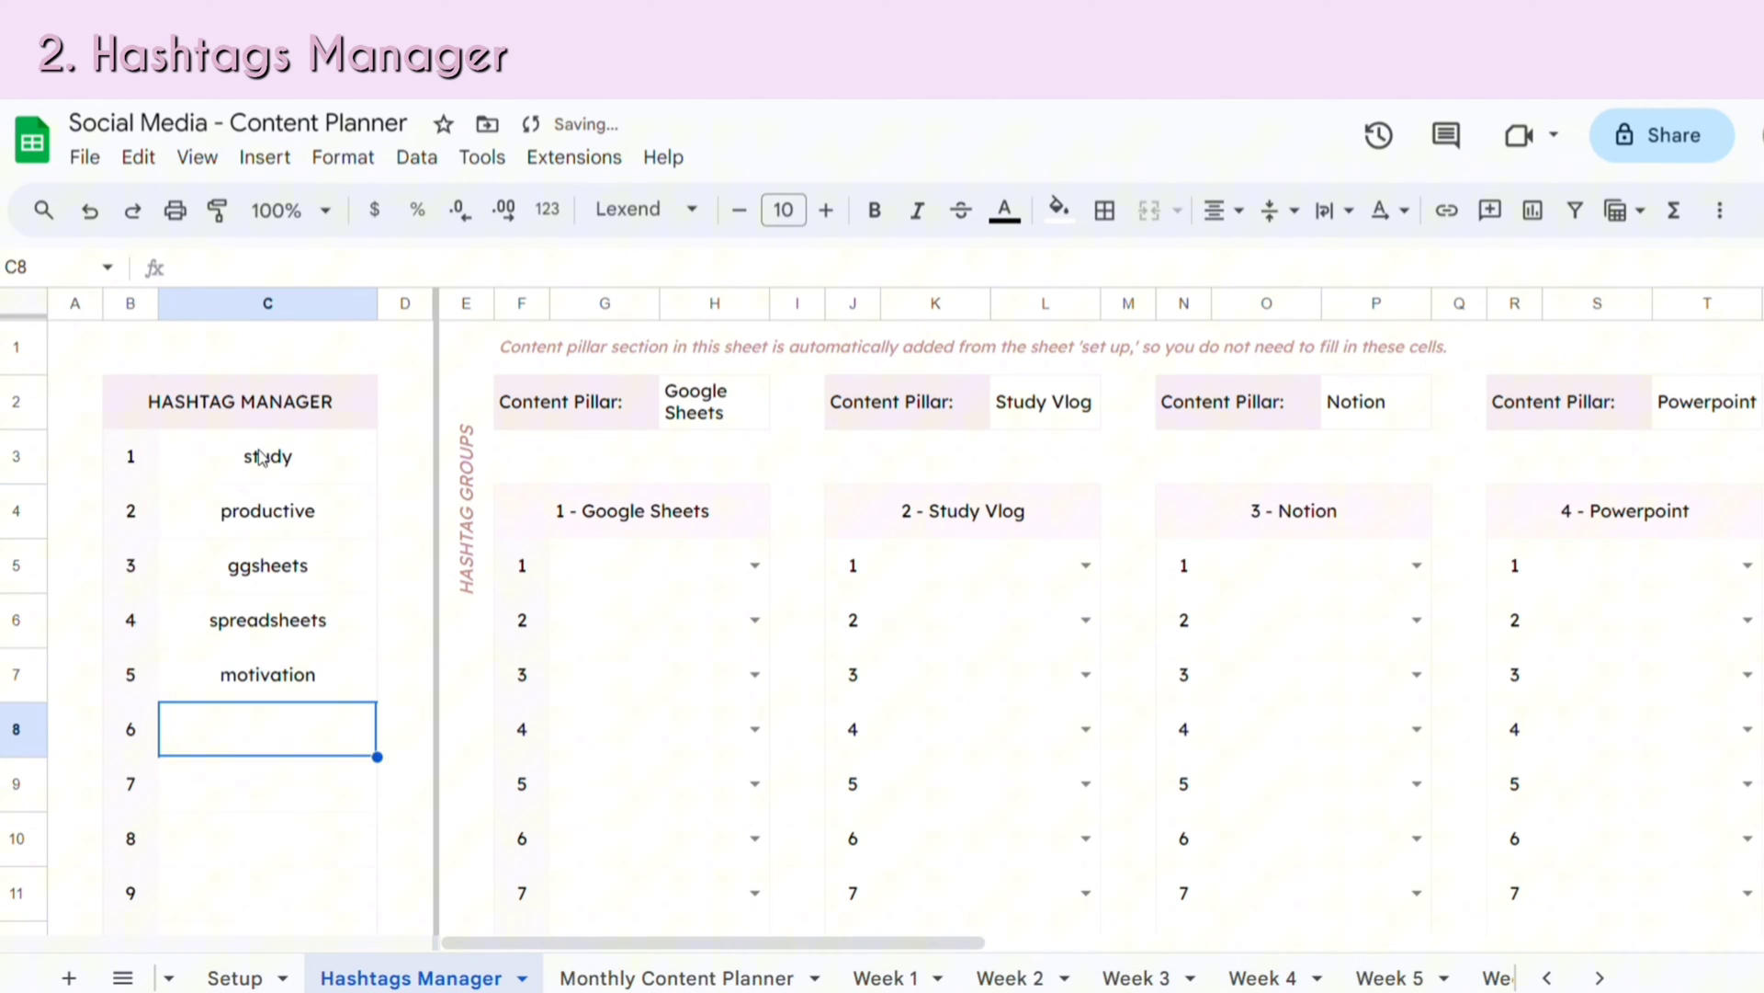
pyautogui.write('vi')
pyautogui.press('BackSpace')
pyautogui.press('BackSpace')
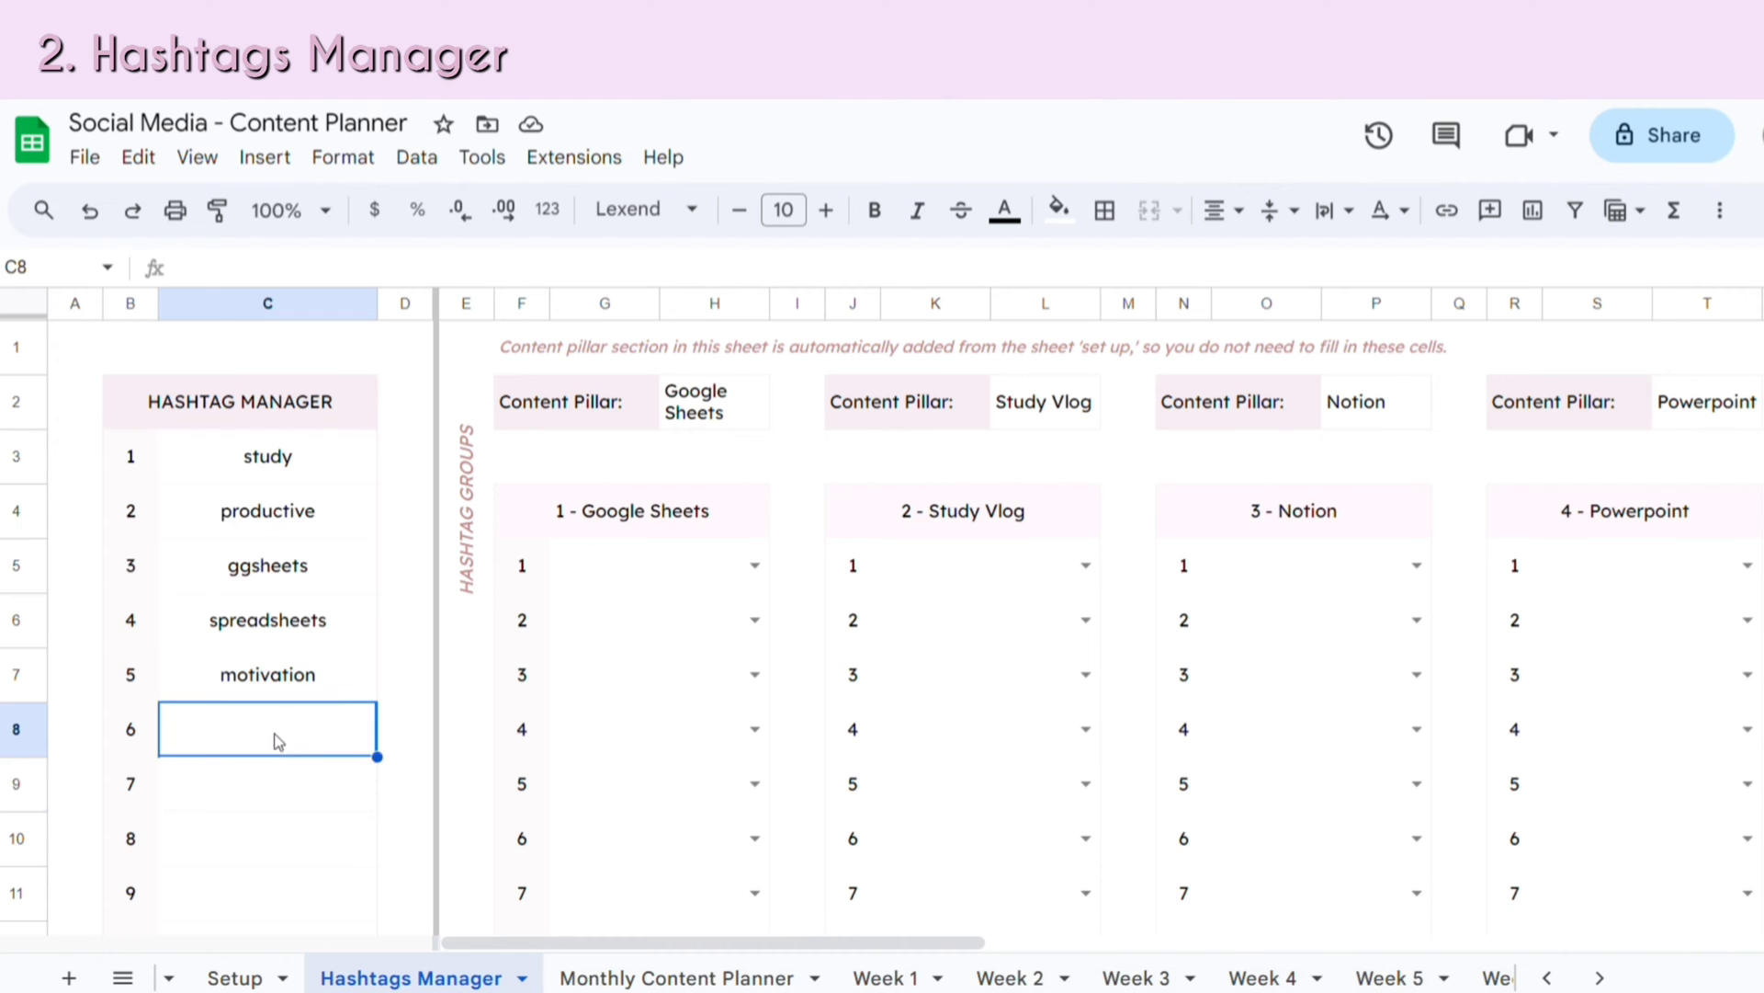
pyautogui.write('viral')
pyautogui.press('Return')
pyautogui.write('notion')
pyautogui.press('Return')
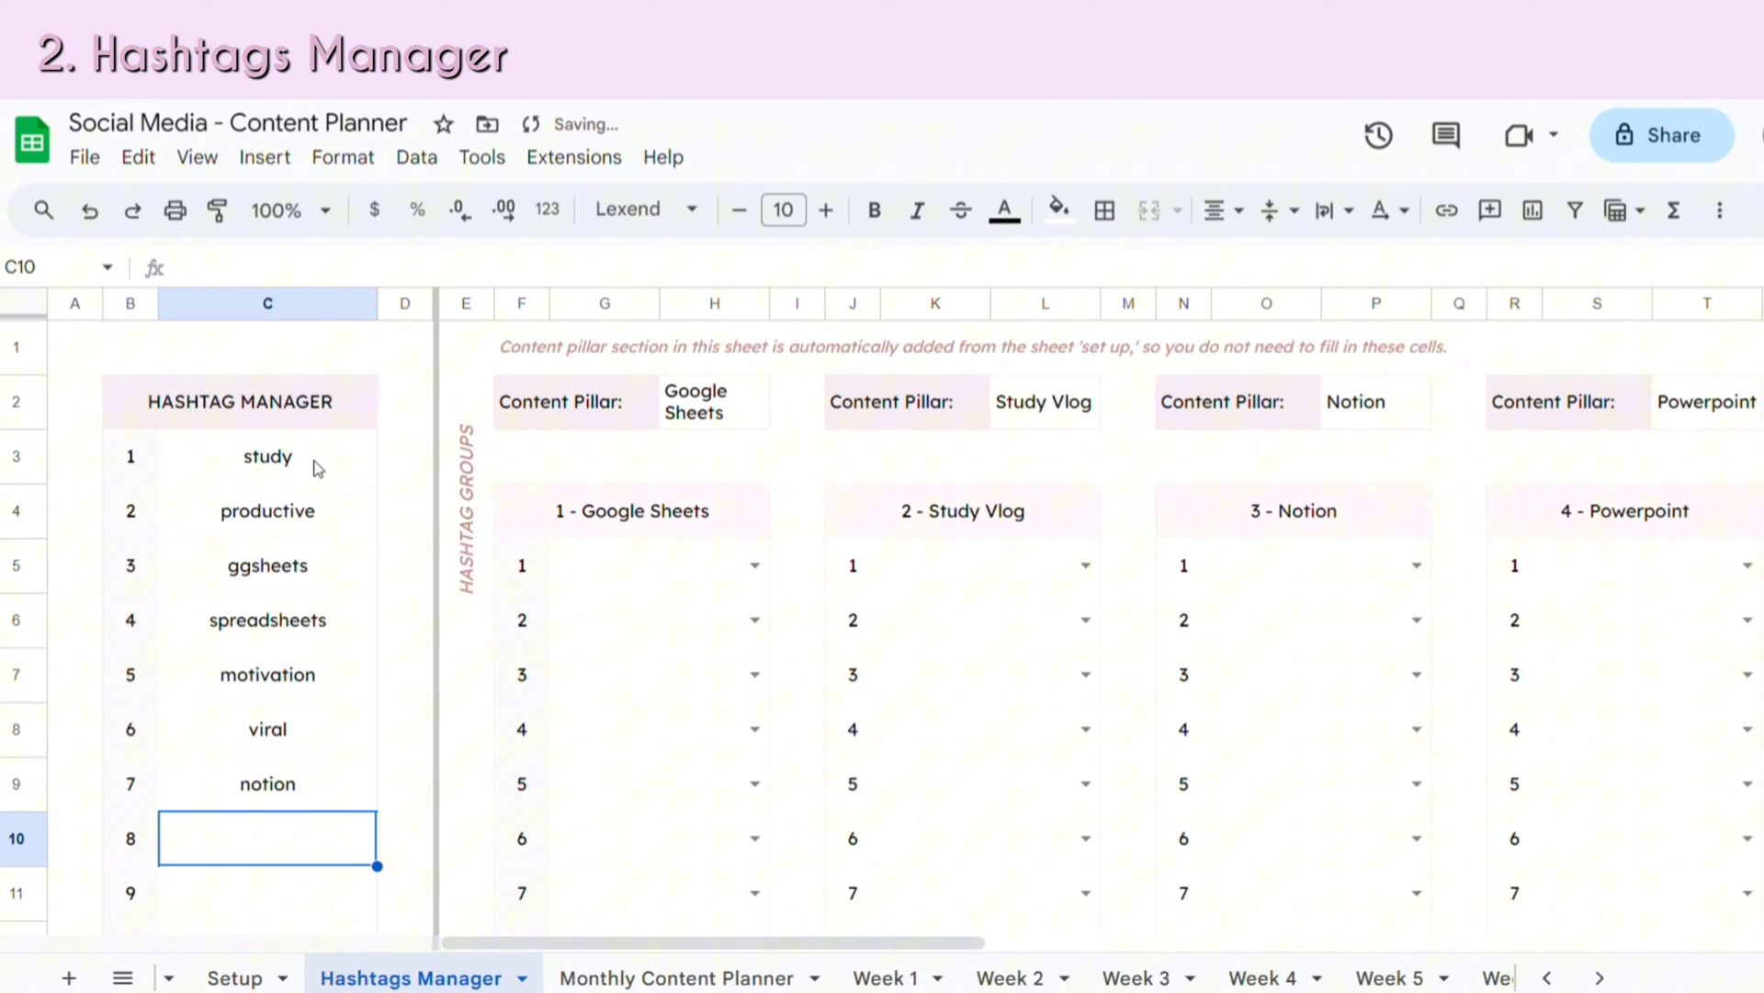
# - Pick ggsheets, spreadsheets and motivation for the Google Sheets hashtag group
pyautogui.click(745, 565)
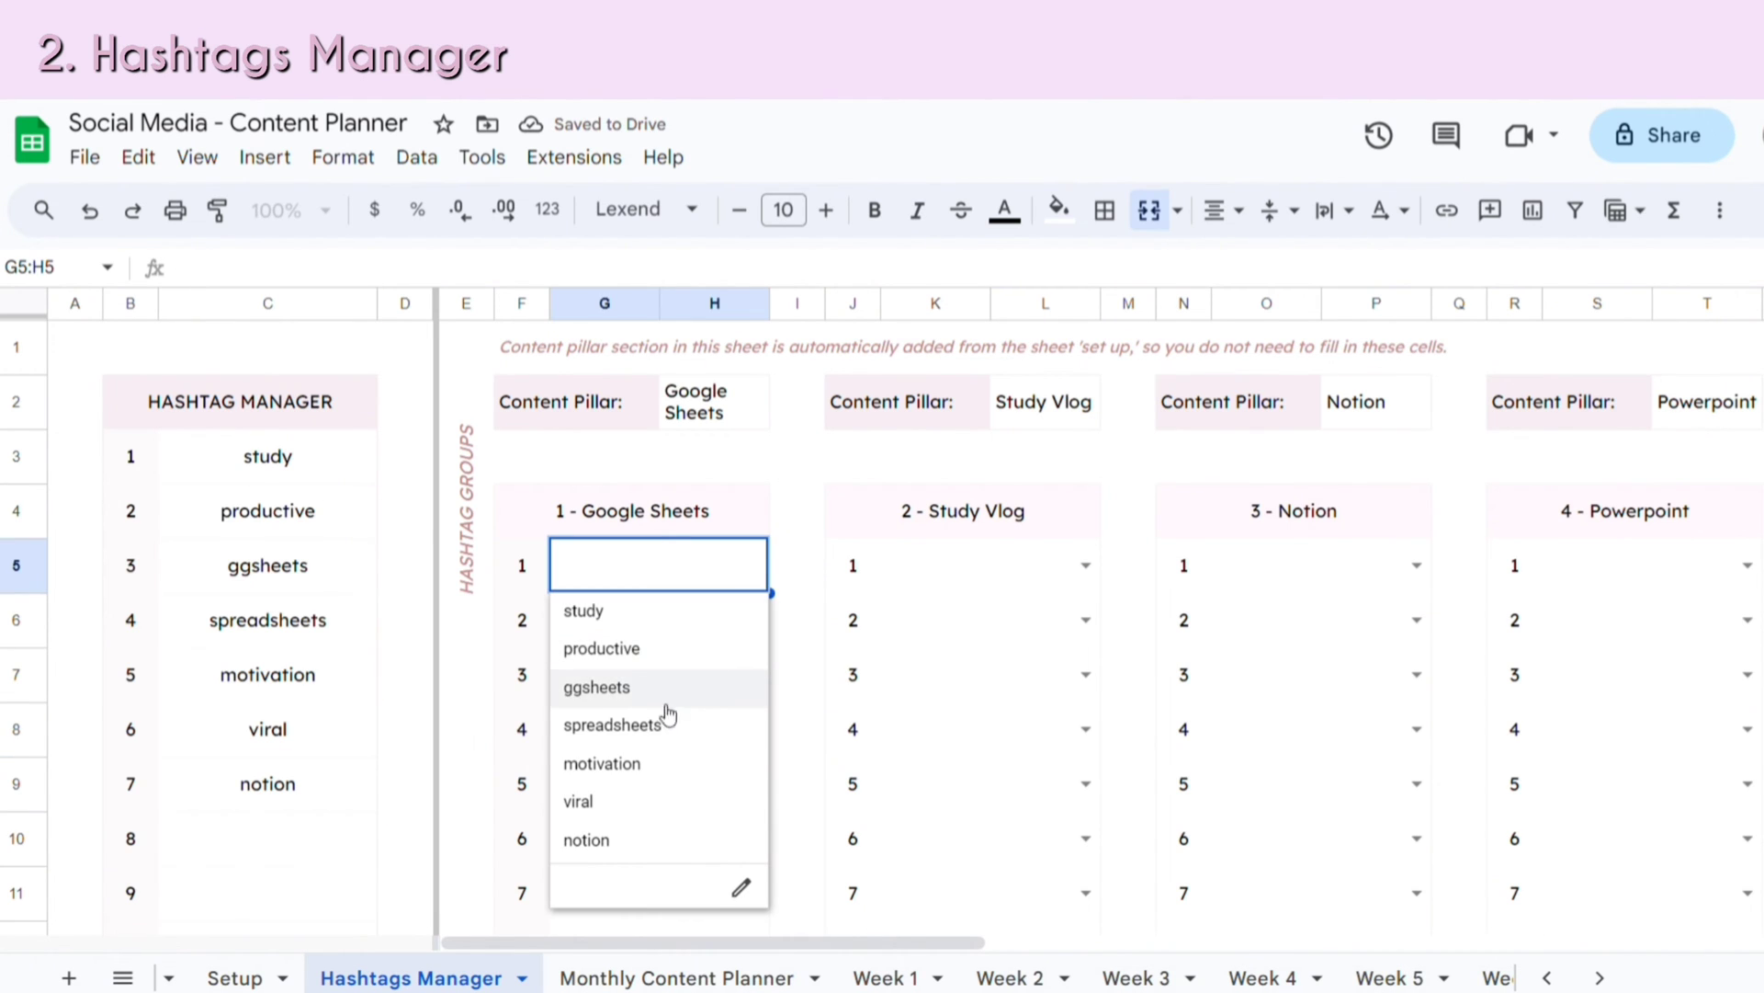
pyautogui.click(658, 704)
pyautogui.click(756, 619)
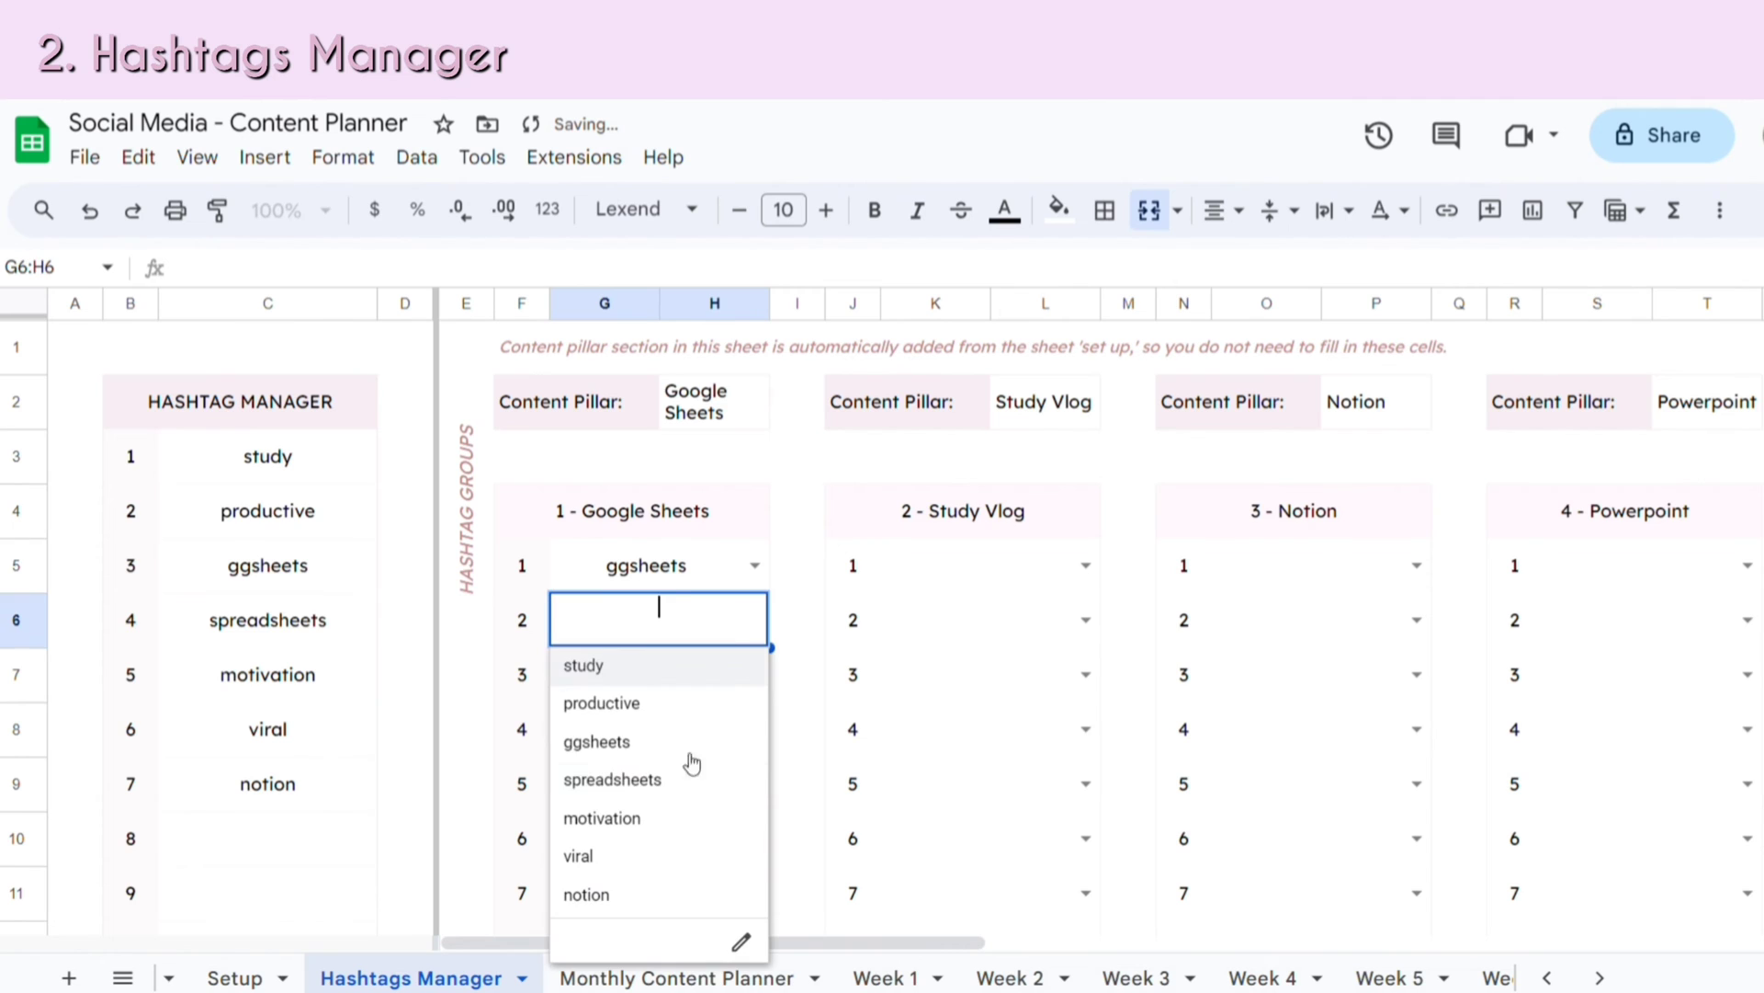
pyautogui.click(648, 781)
pyautogui.click(753, 675)
pyautogui.click(634, 870)
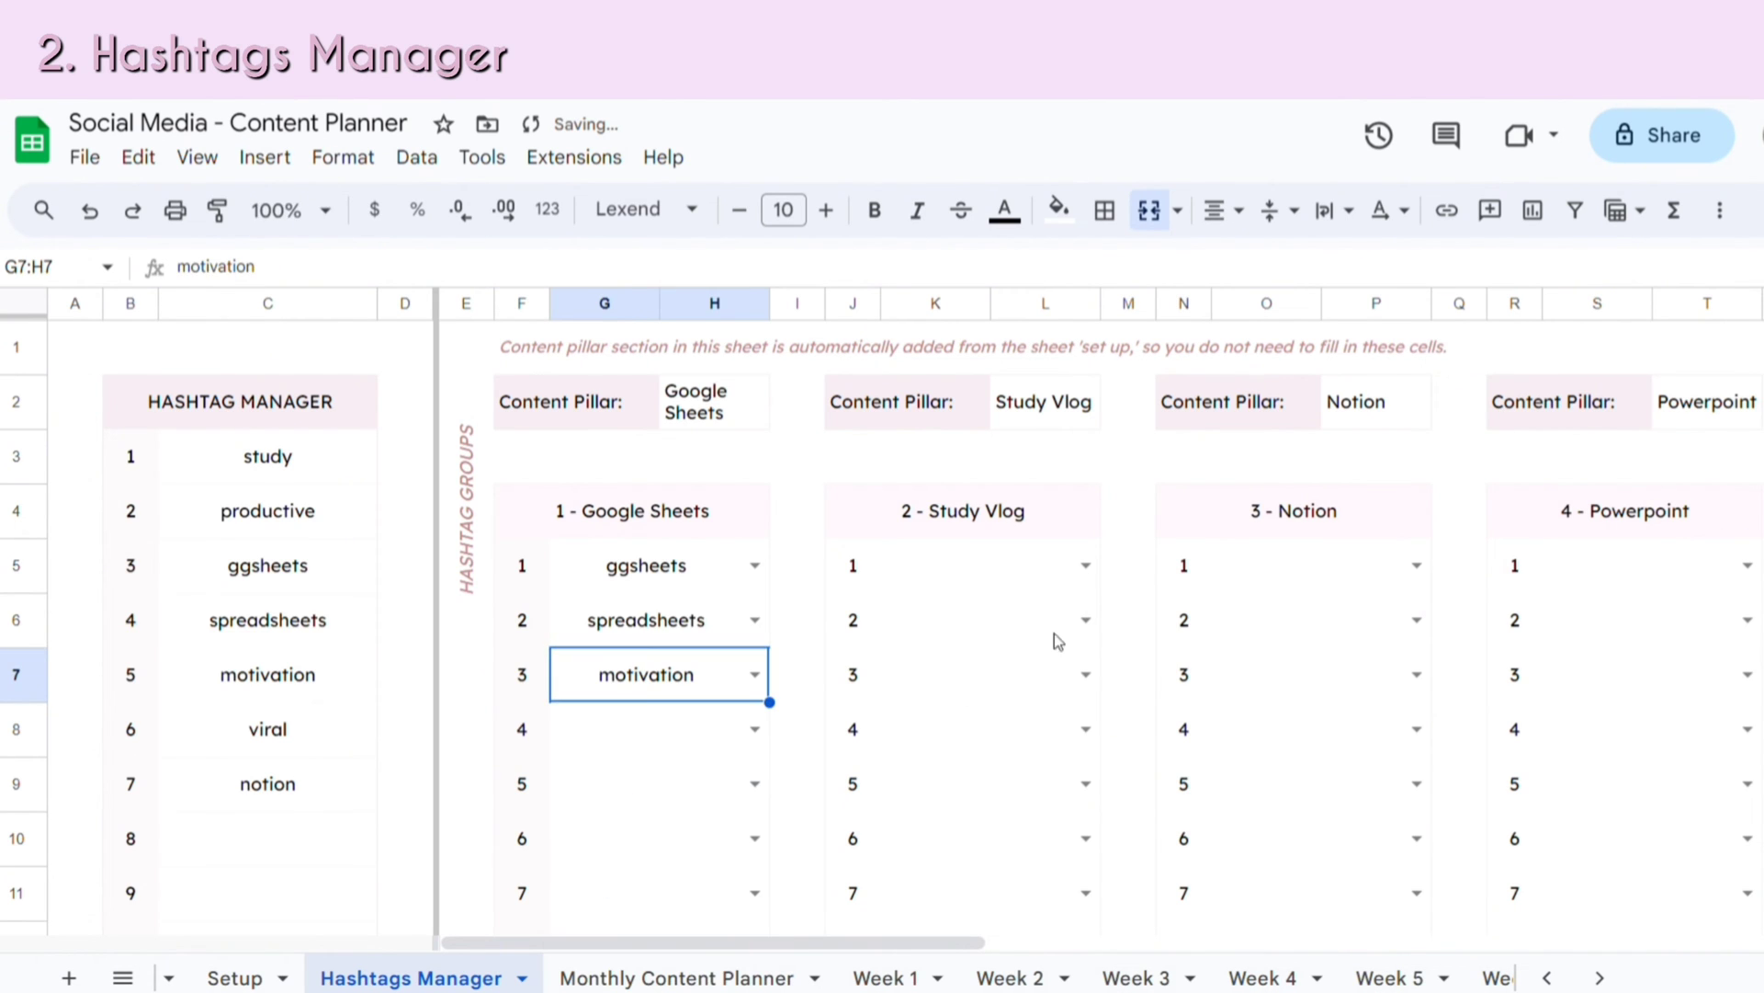
# - Pick study, motivation and viral for the Study Vlog hashtag group
pyautogui.click(1085, 566)
pyautogui.click(1012, 617)
pyautogui.click(1085, 619)
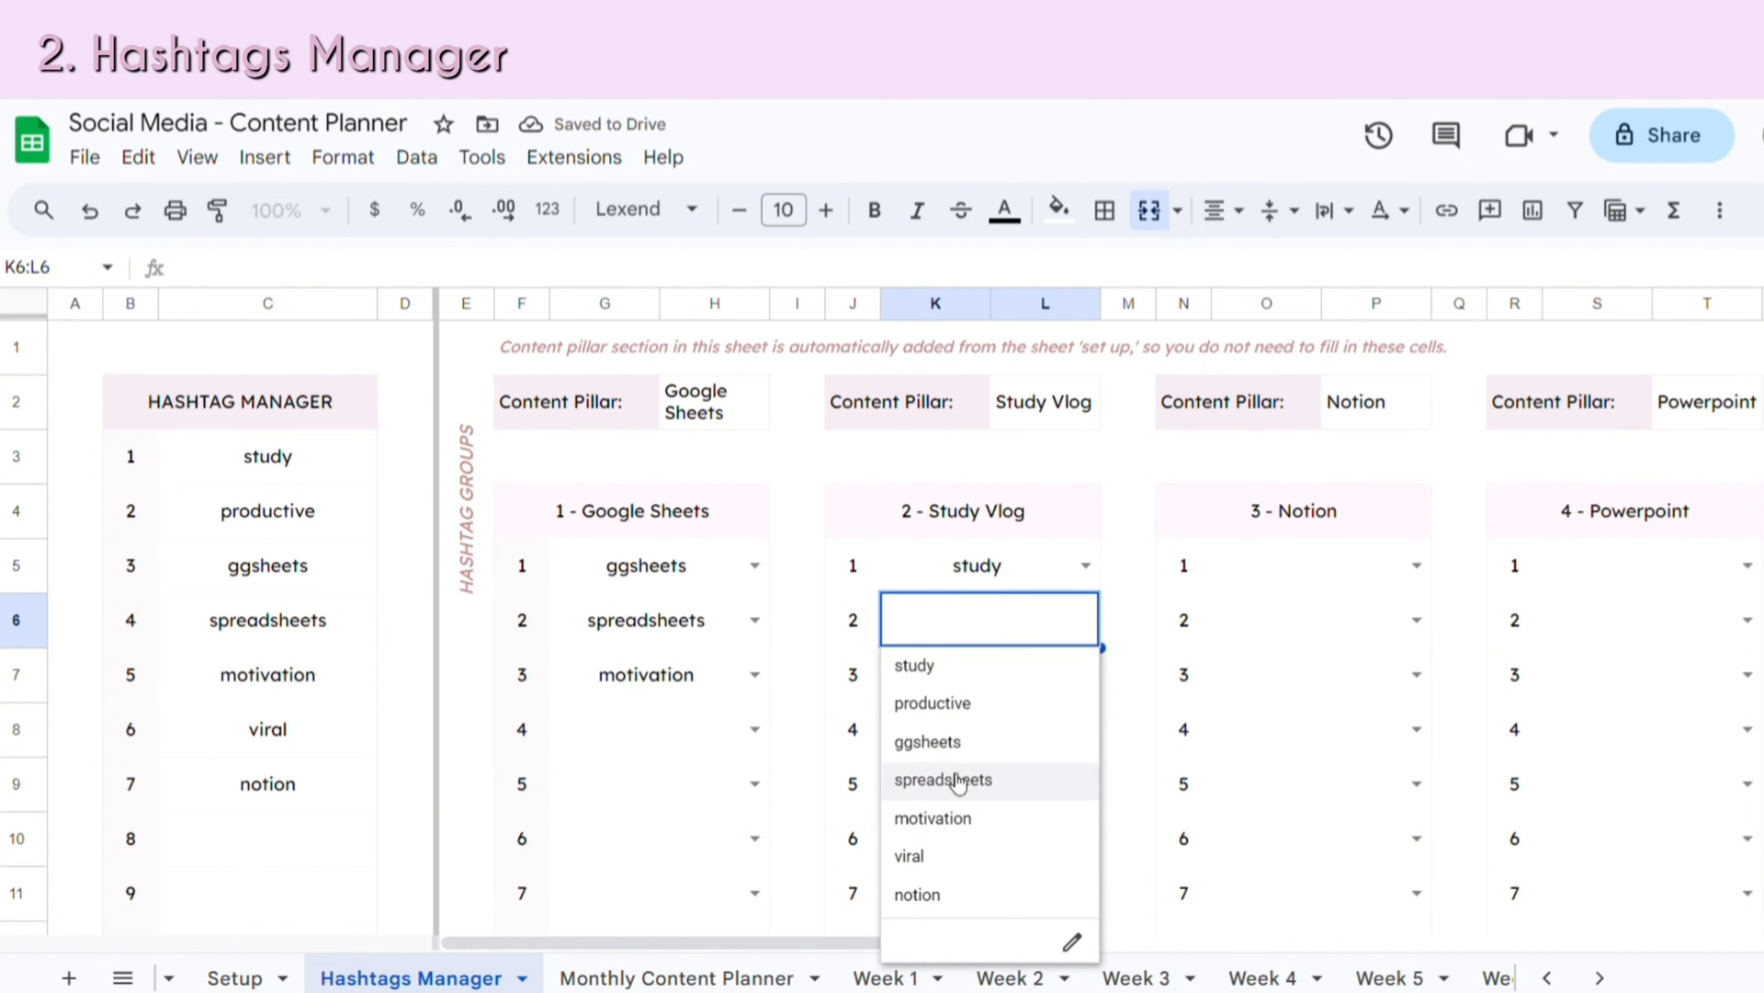
pyautogui.click(953, 819)
pyautogui.click(1086, 675)
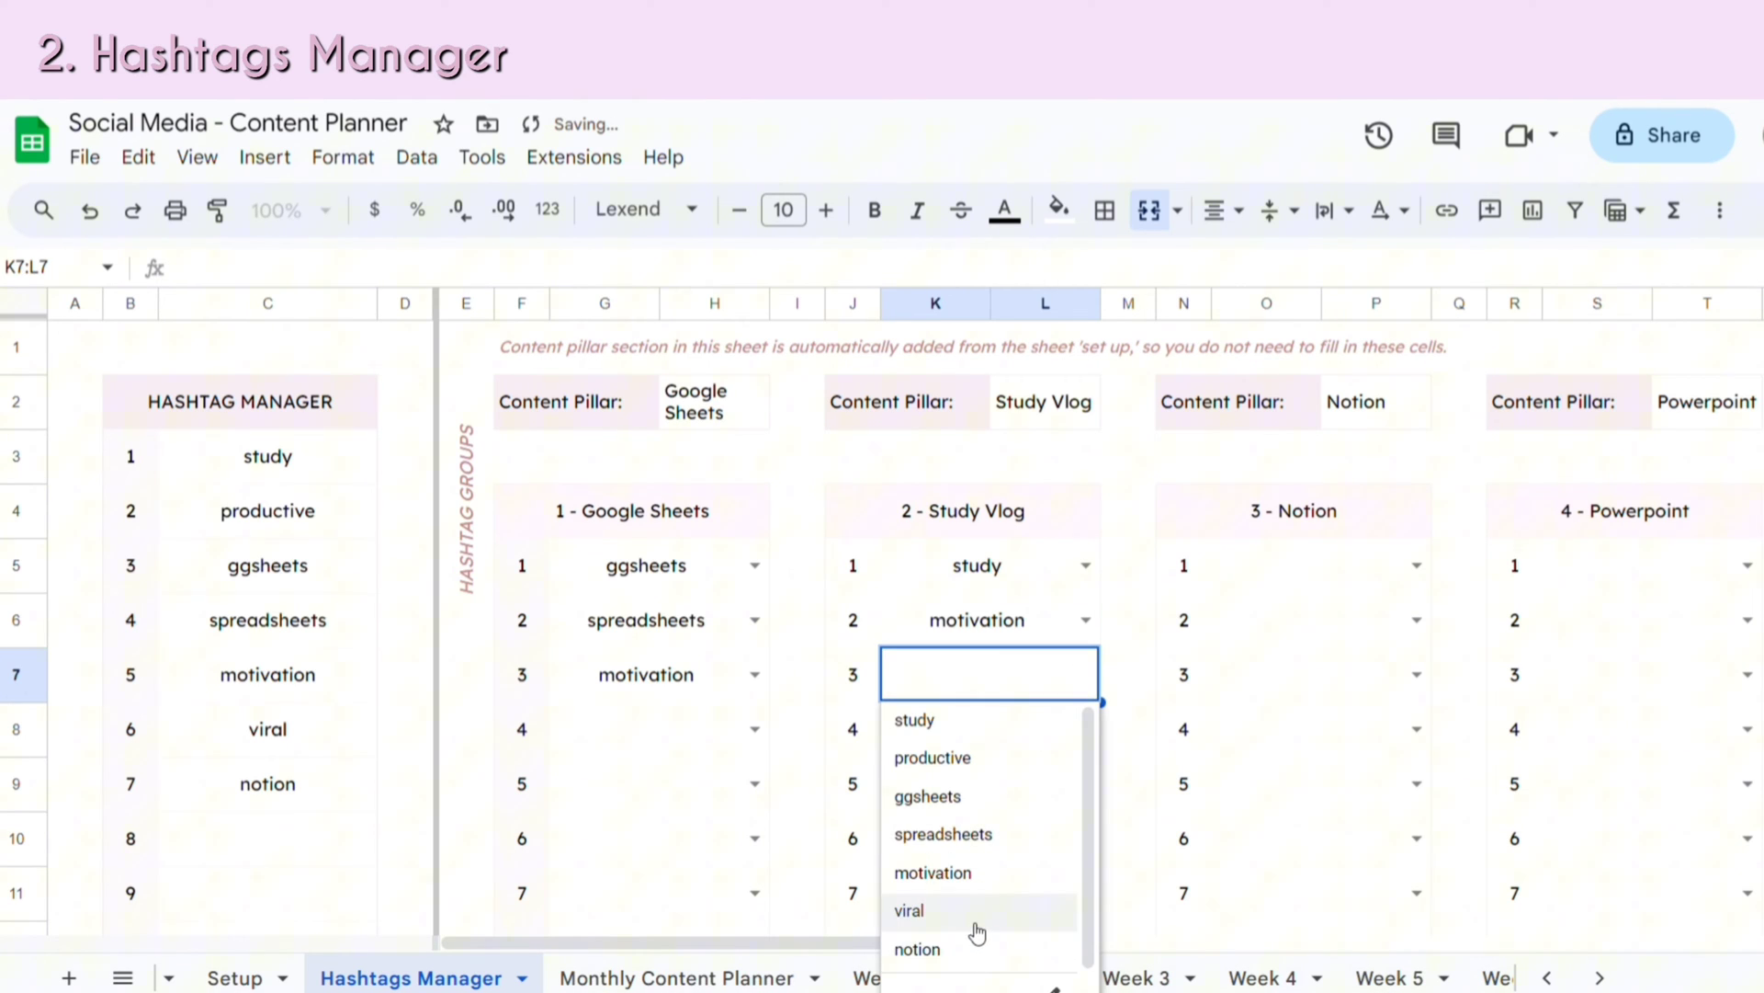
pyautogui.click(974, 911)
pyautogui.click(1416, 566)
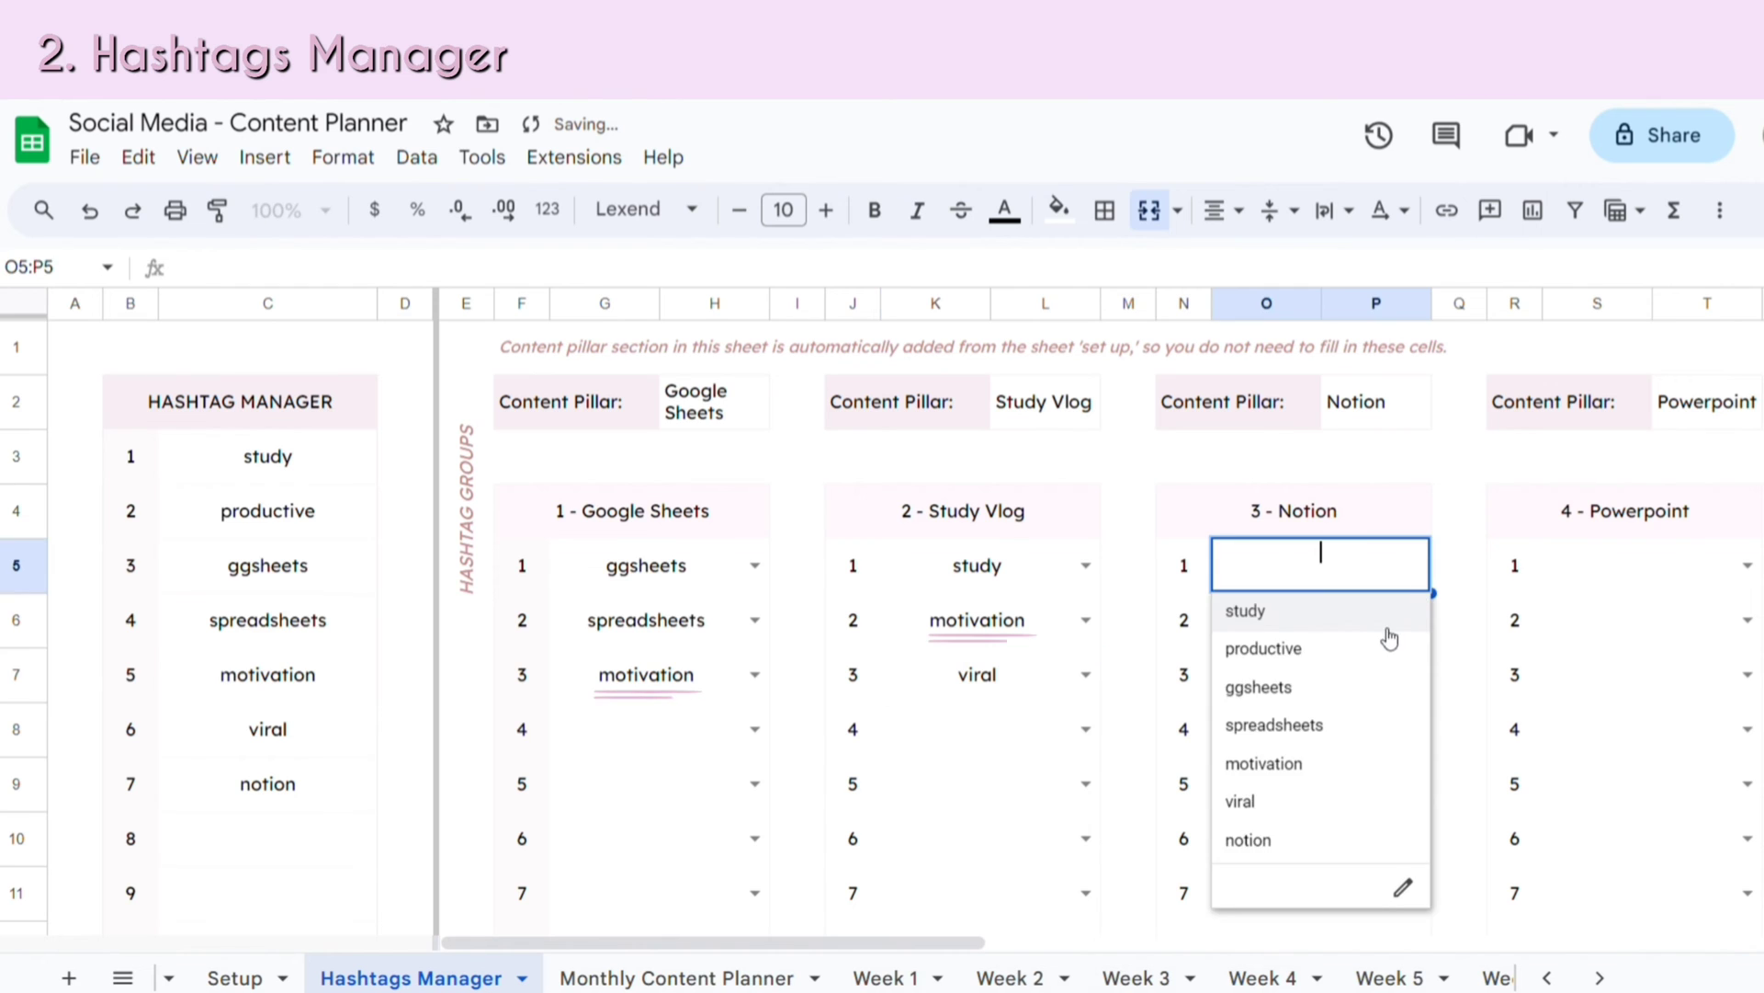
pyautogui.click(1379, 618)
pyautogui.scroll(-3, 1199, 683)
pyautogui.scroll(-3, 1185, 674)
pyautogui.scroll(-6, 1089, 697)
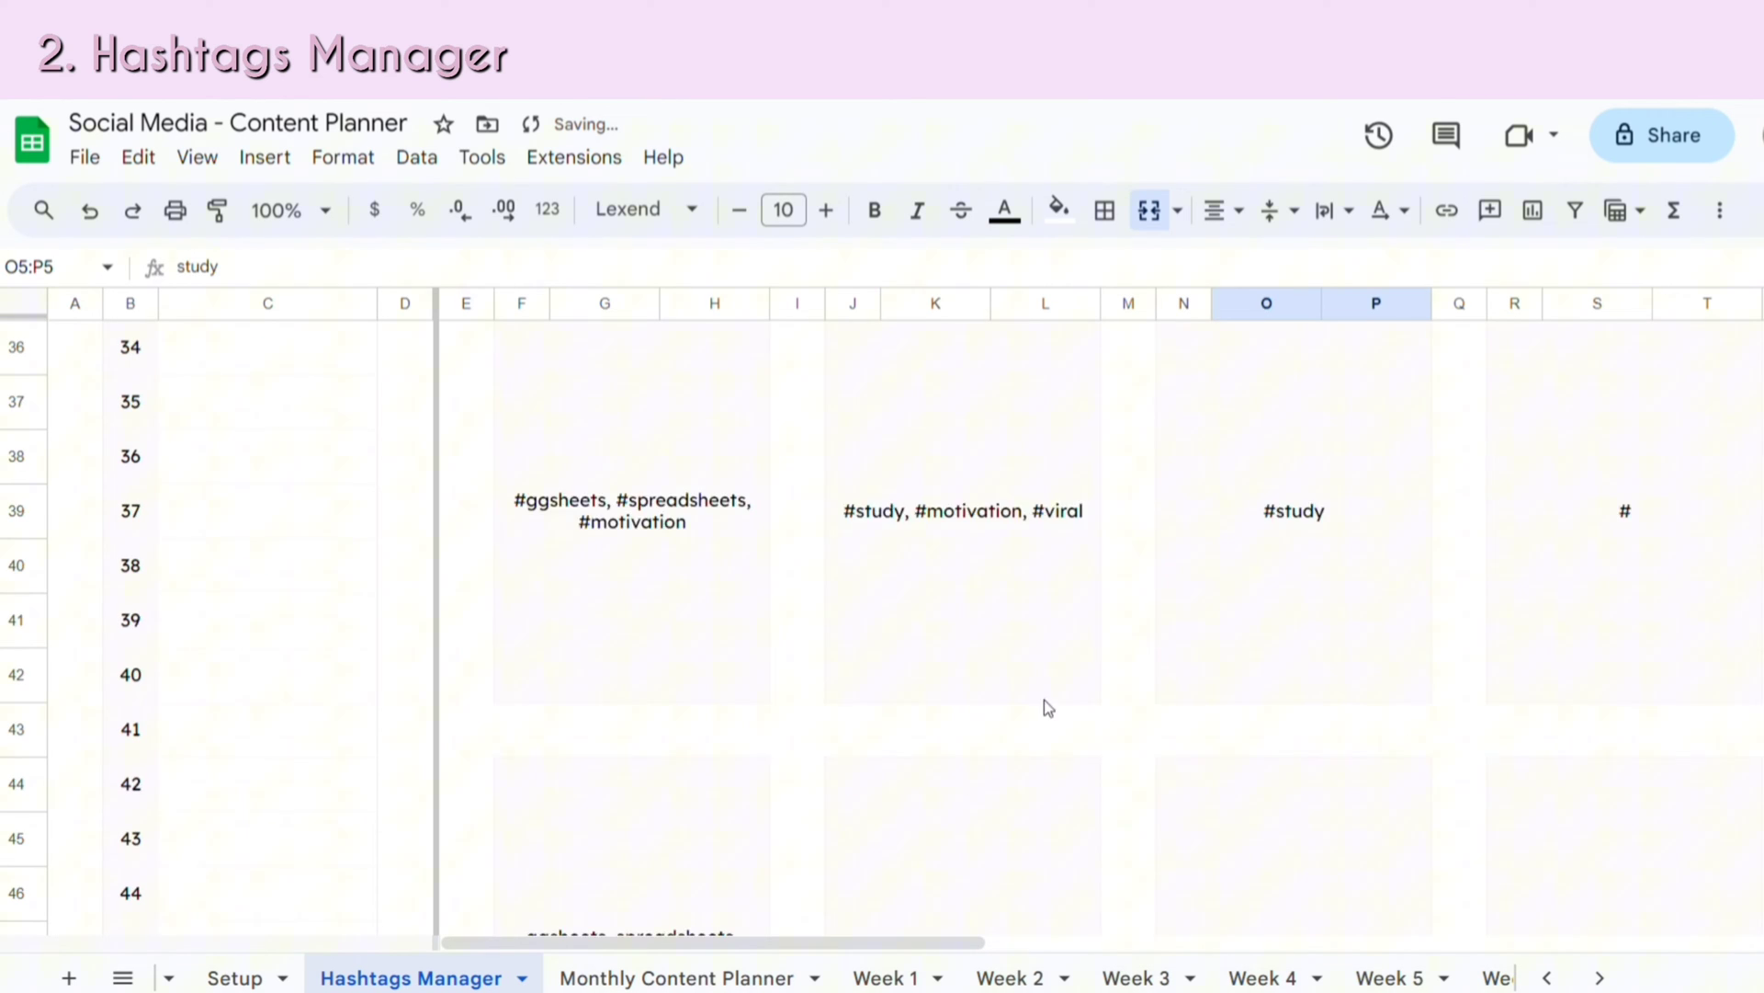
pyautogui.scroll(-1, 827, 648)
pyautogui.scroll(1, 596, 559)
pyautogui.click(523, 672)
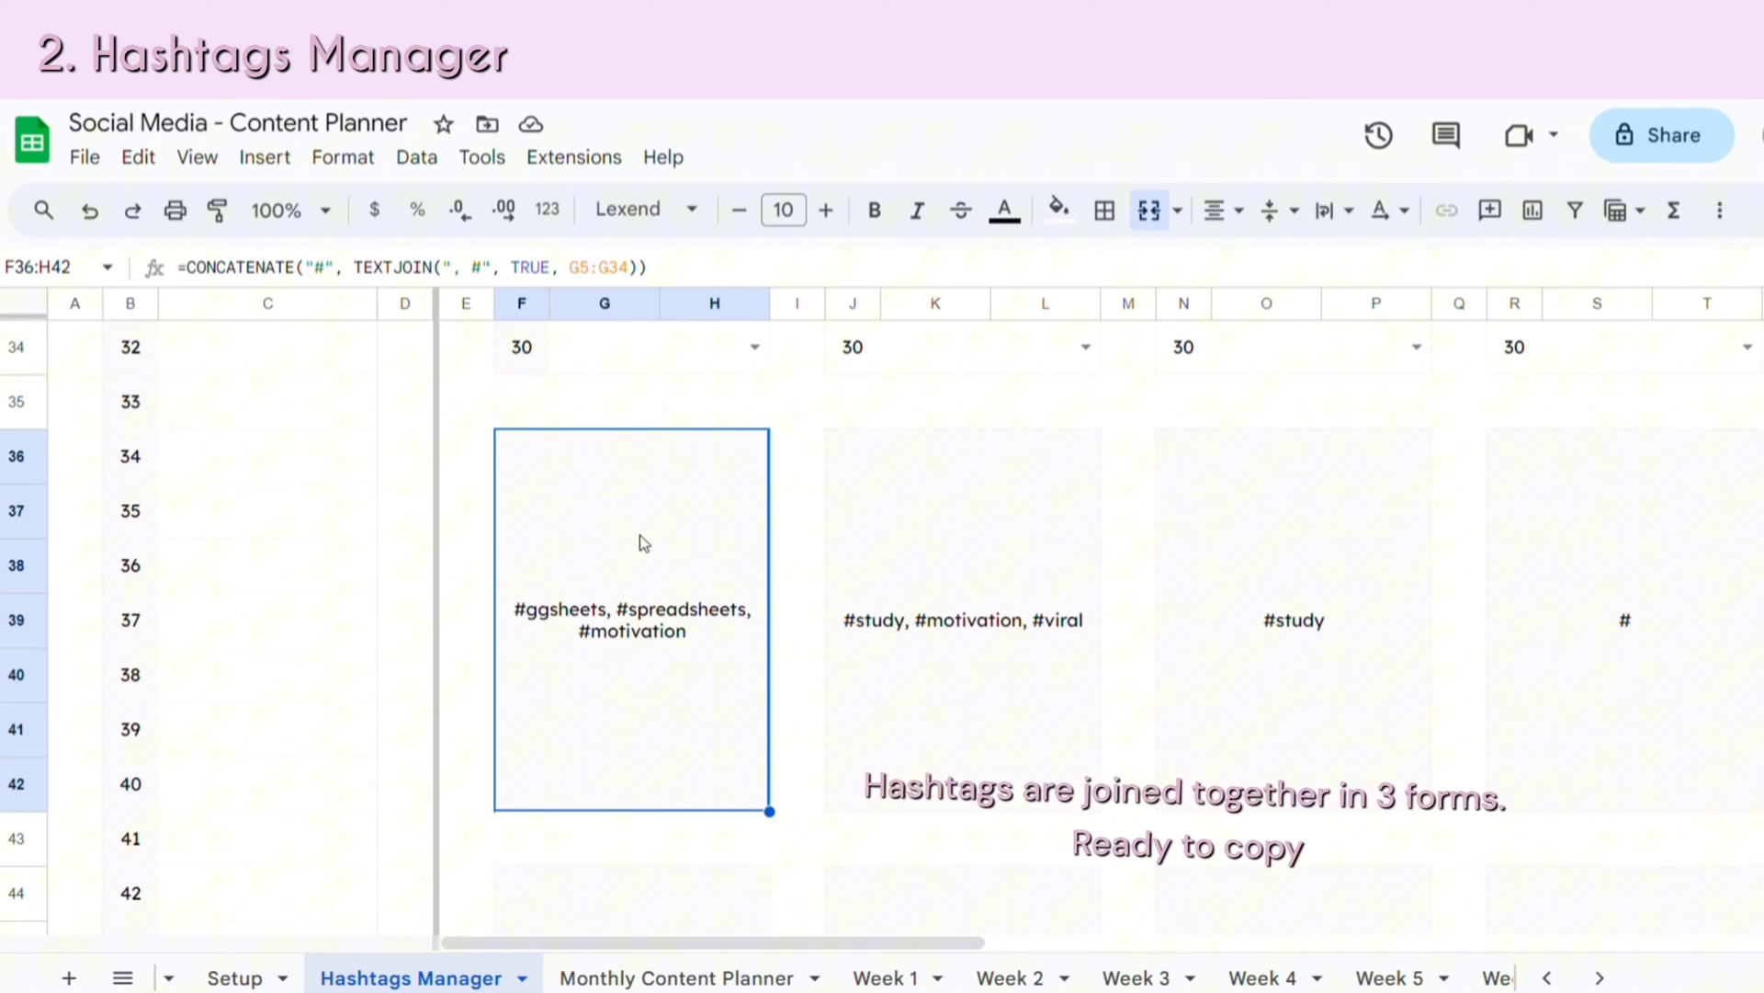
pyautogui.hotkey('ctrl', 'c')
pyautogui.click(952, 545)
pyautogui.click(660, 577)
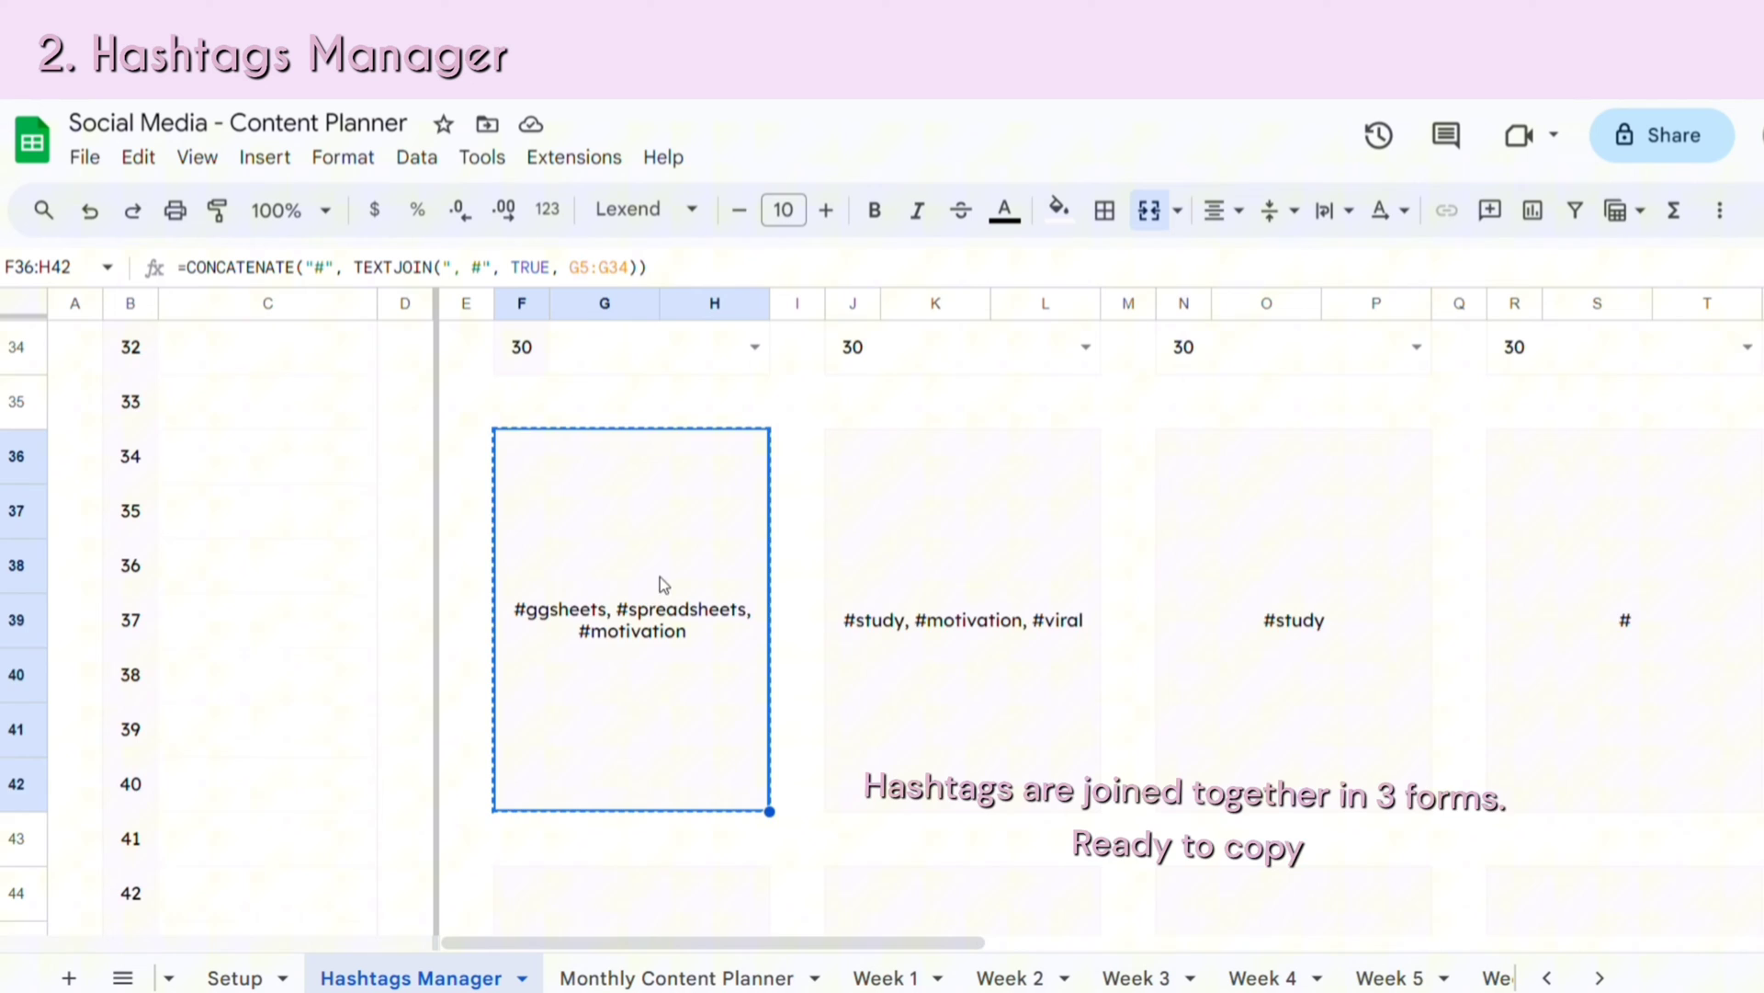
pyautogui.scroll(-3, 650, 623)
pyautogui.scroll(-1, 646, 657)
pyautogui.click(646, 603)
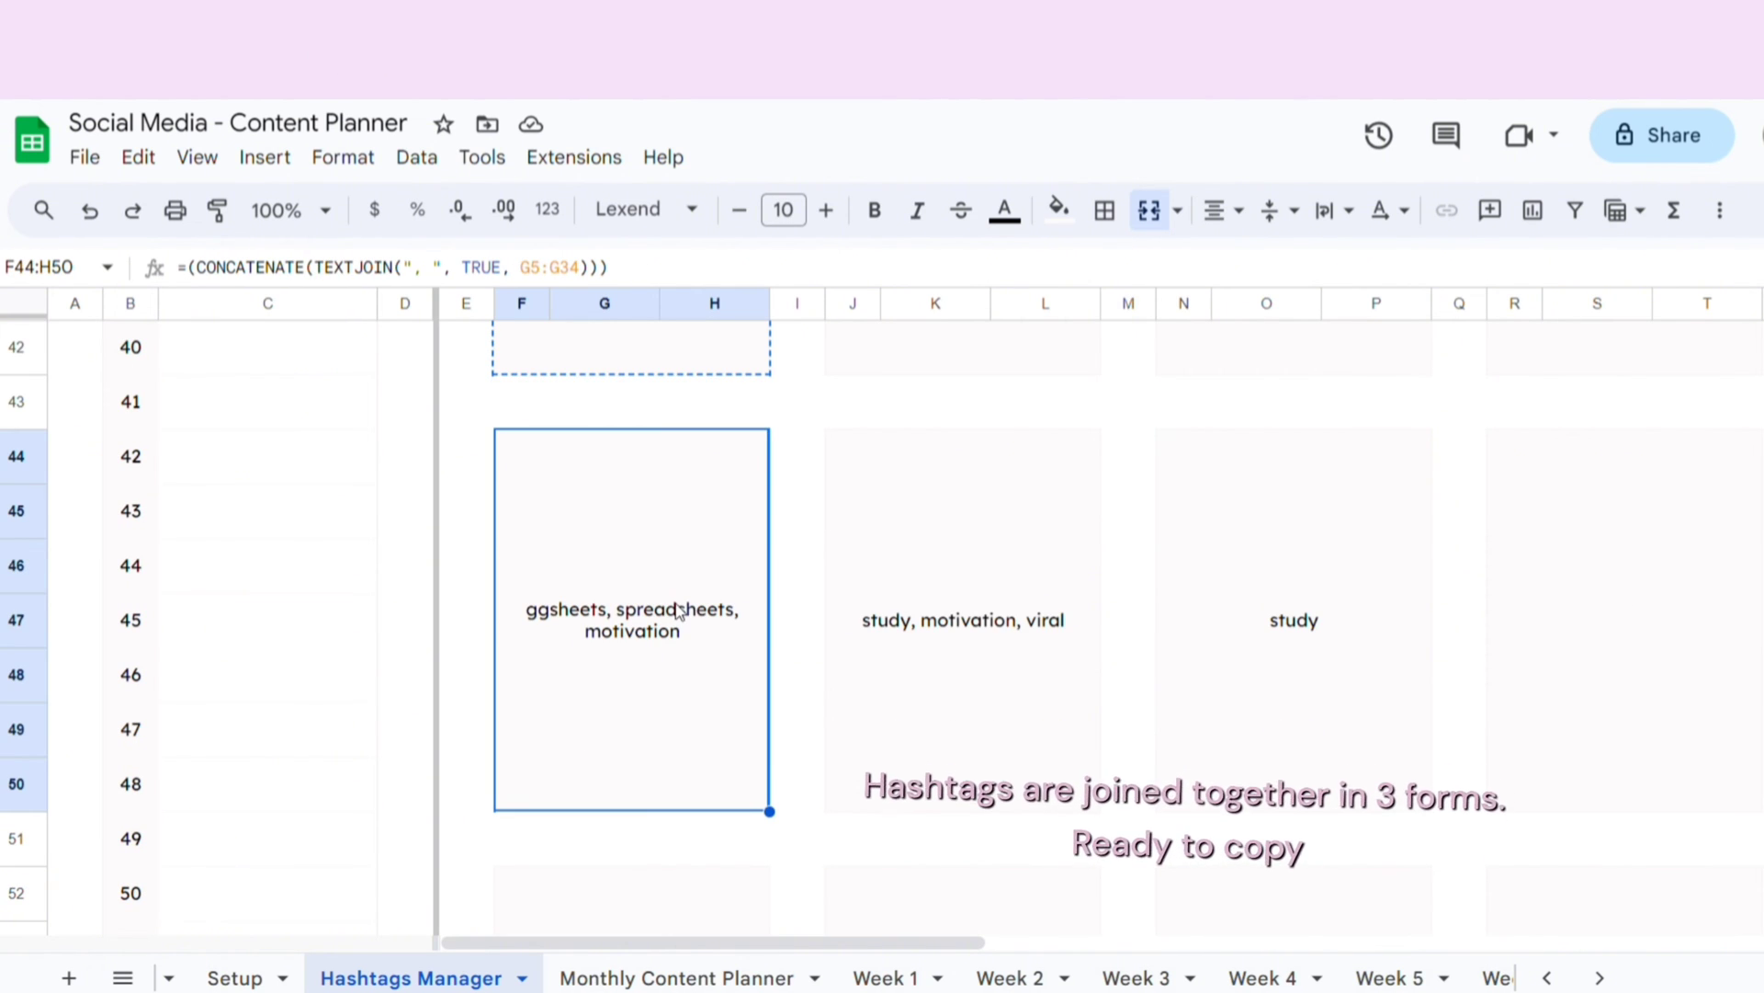
pyautogui.scroll(-2, 671, 681)
pyautogui.click(659, 708)
pyautogui.scroll(-2, 660, 707)
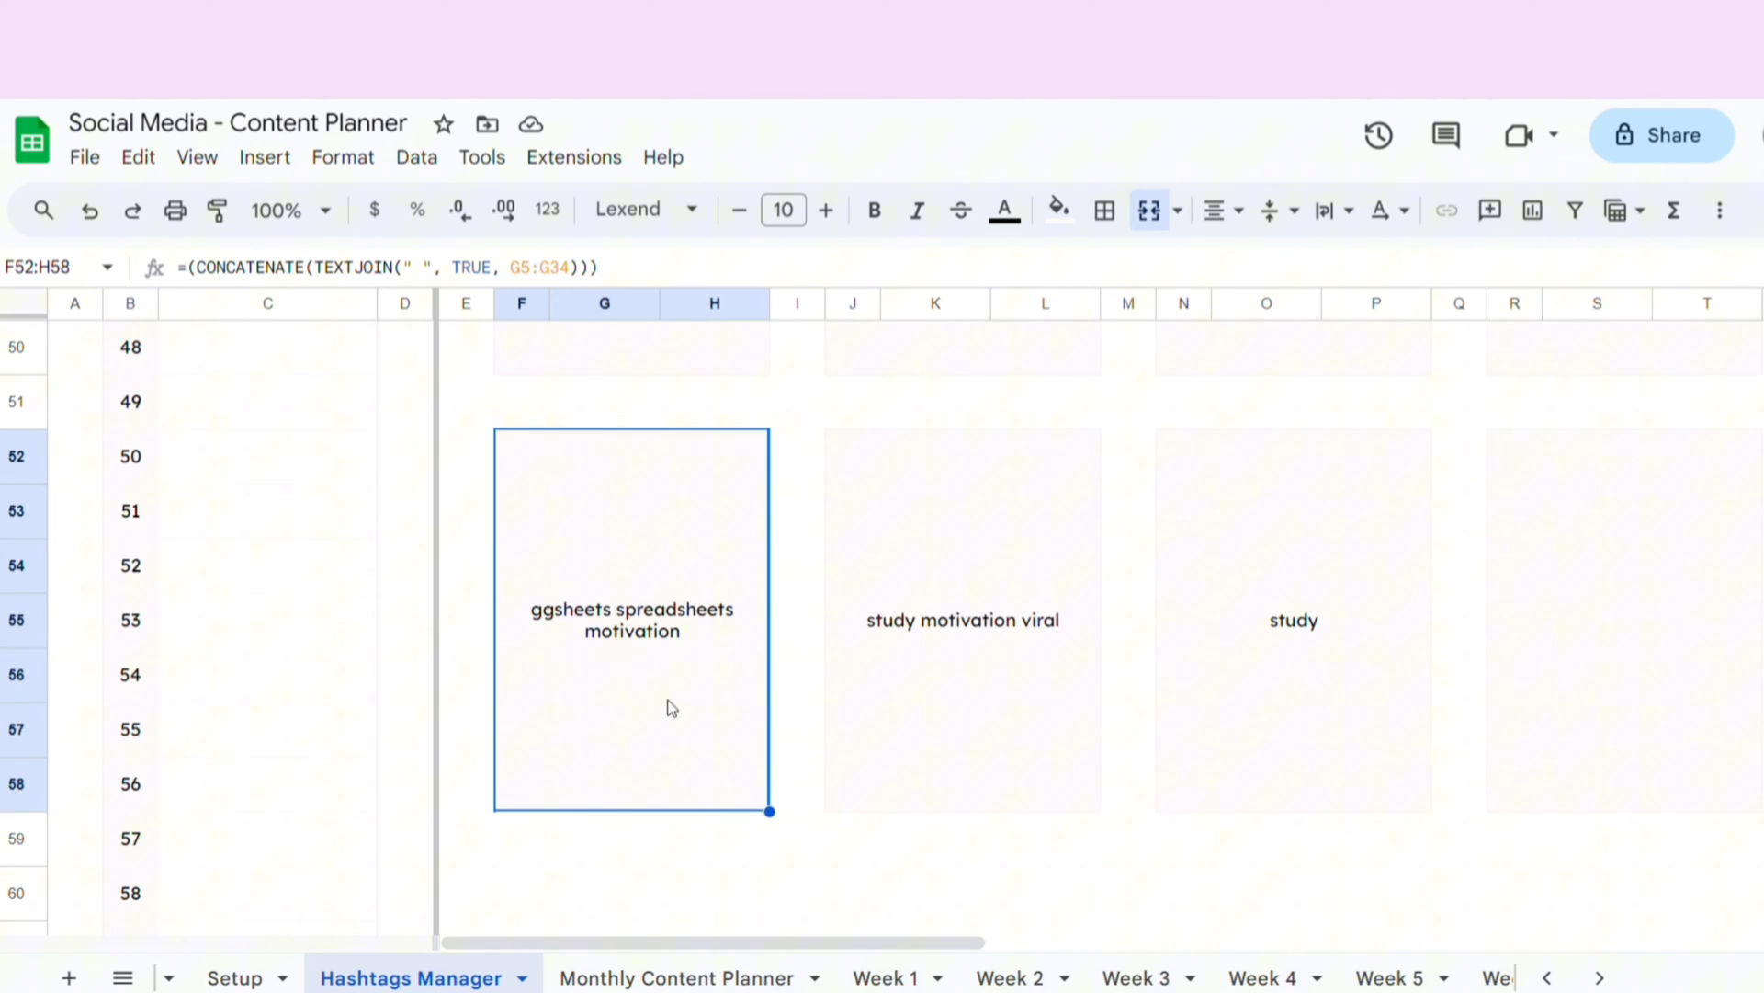
pyautogui.scroll(10, 638, 656)
pyautogui.scroll(8, 654, 650)
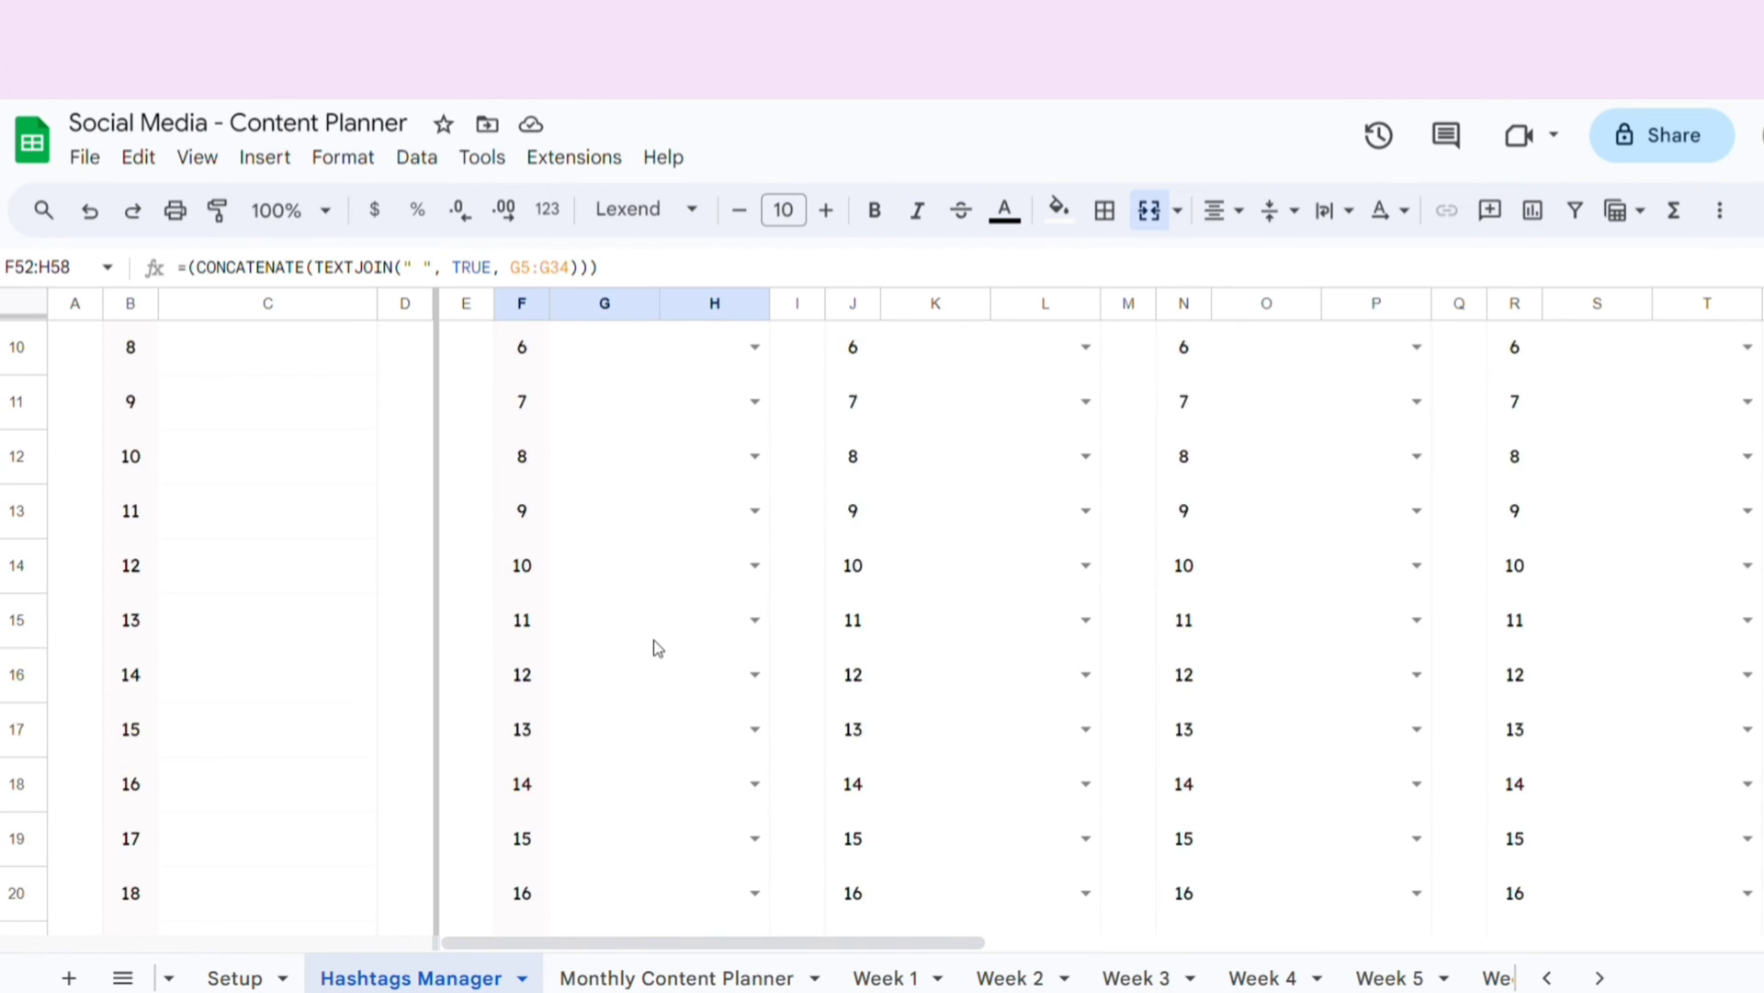
pyautogui.scroll(5, 654, 643)
pyautogui.moveTo(707, 923); pyautogui.dragTo(1489, 910)
# - Set the calendar to year 2024 and month January after briefly trying February
pyautogui.click(517, 395)
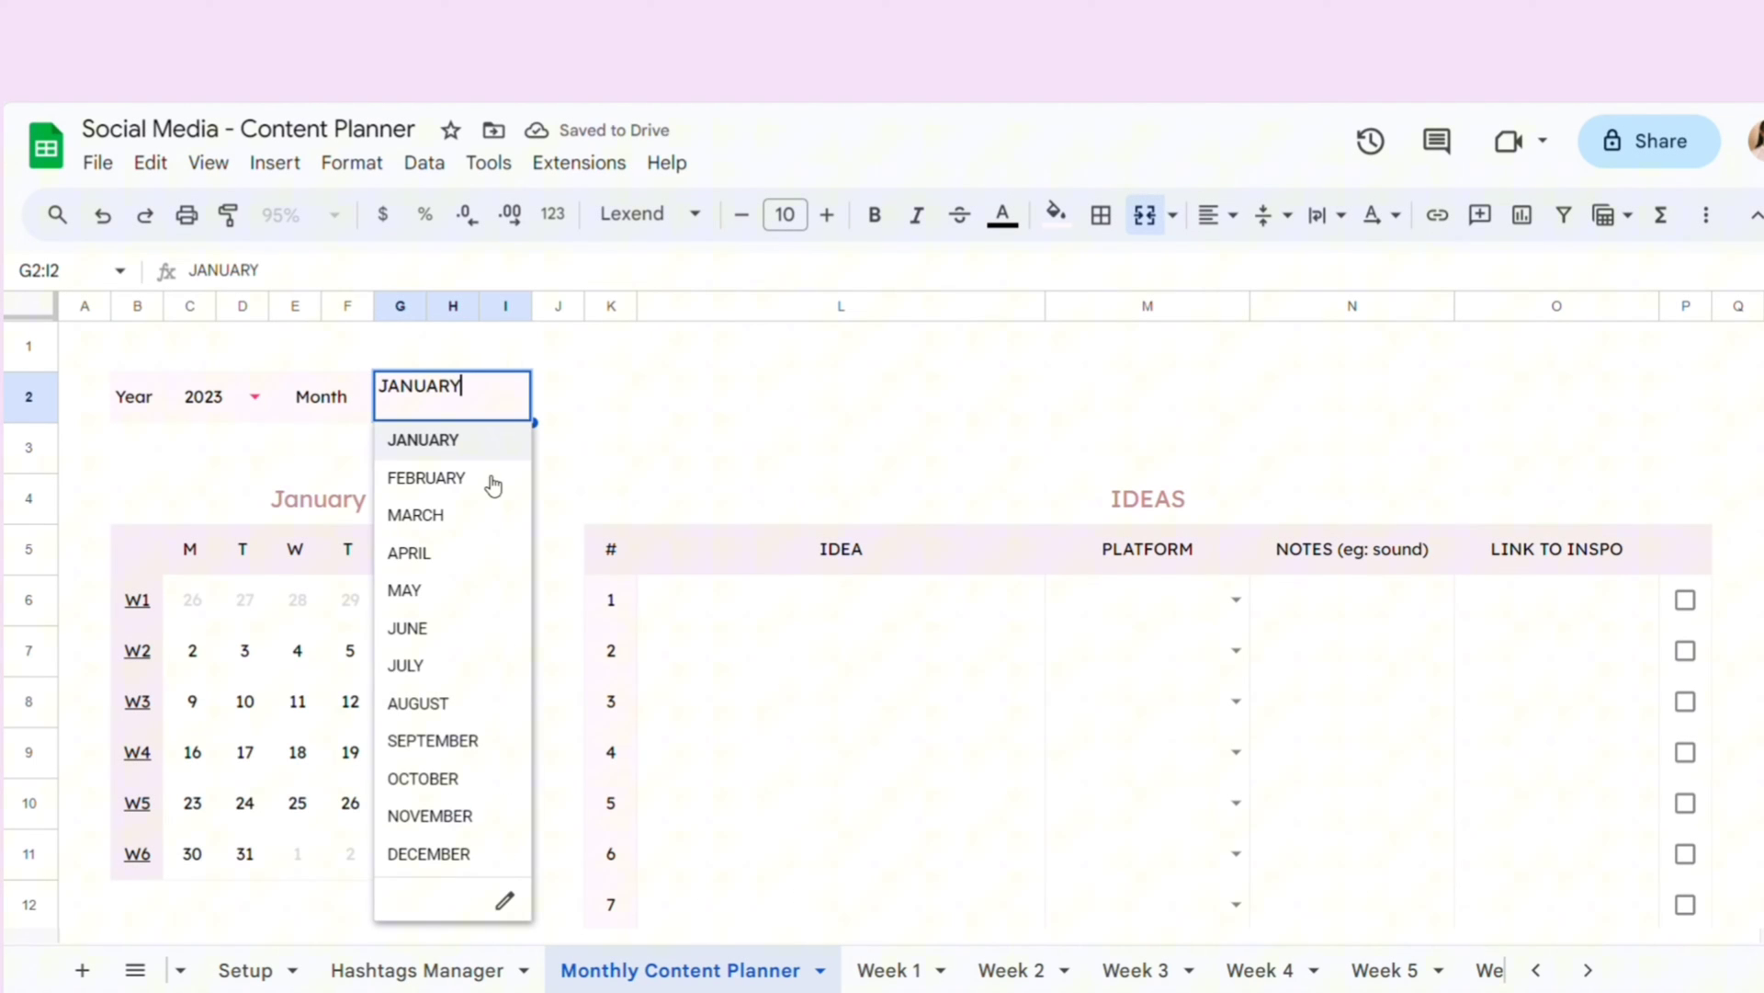
pyautogui.click(491, 477)
pyautogui.click(604, 451)
pyautogui.click(254, 396)
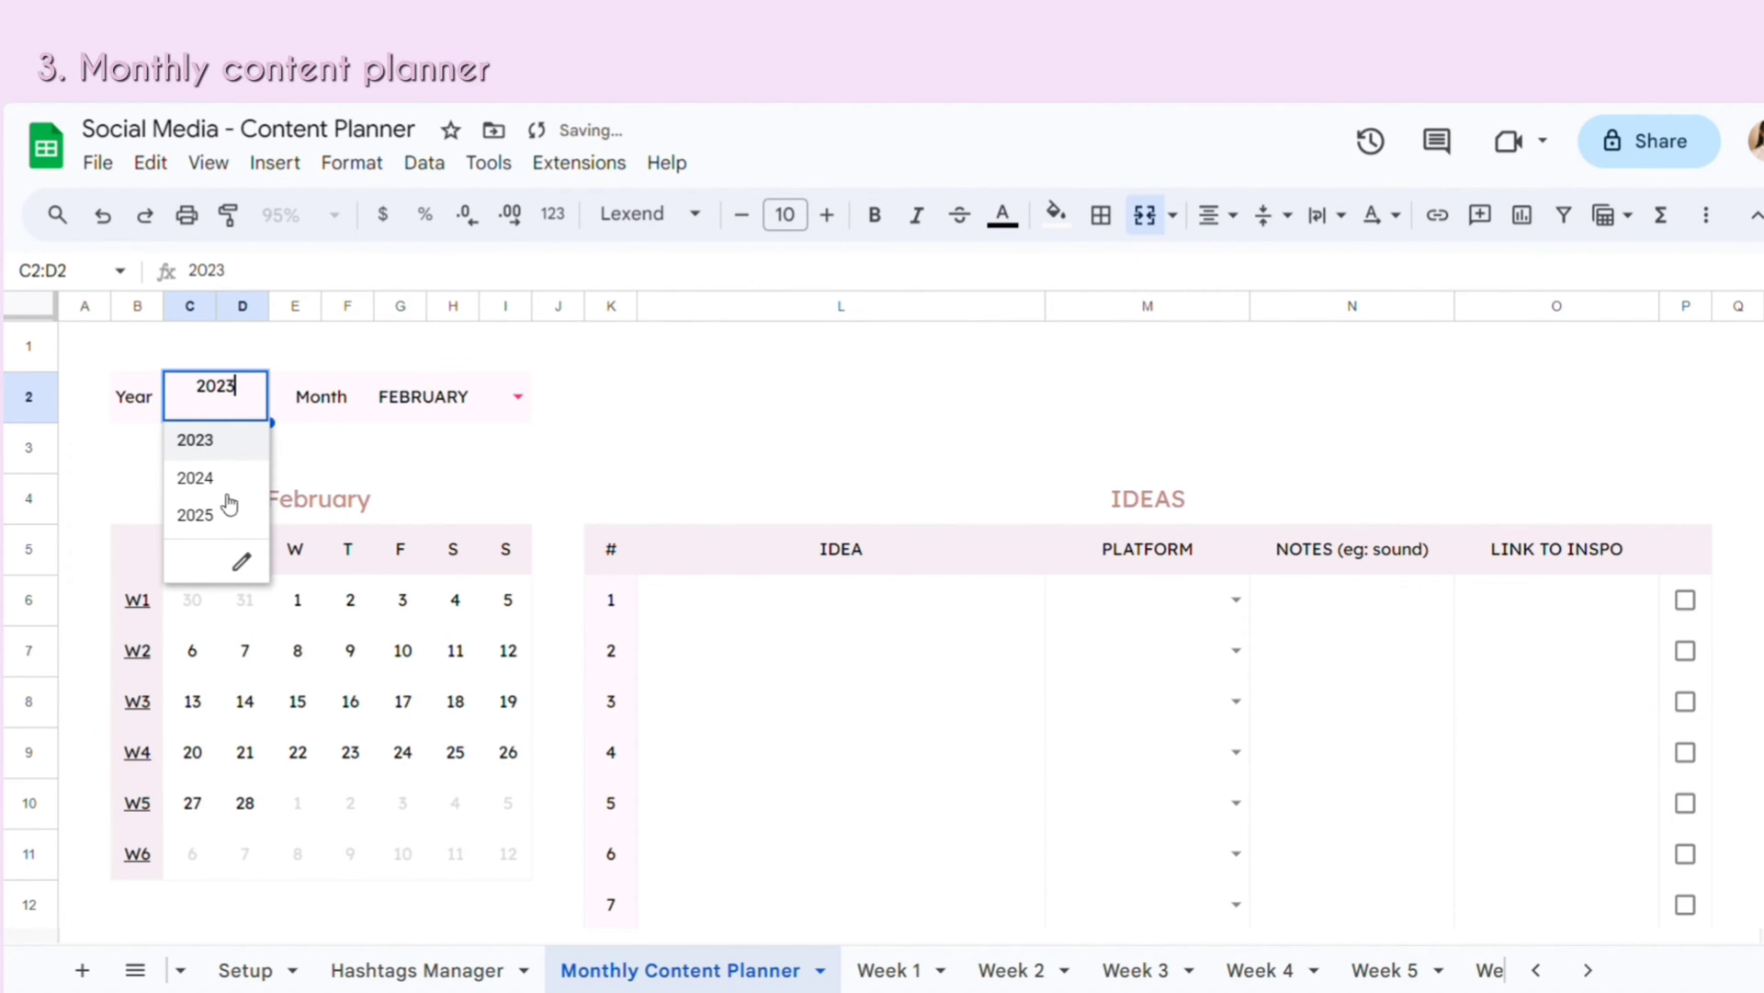
pyautogui.click(225, 476)
pyautogui.click(519, 397)
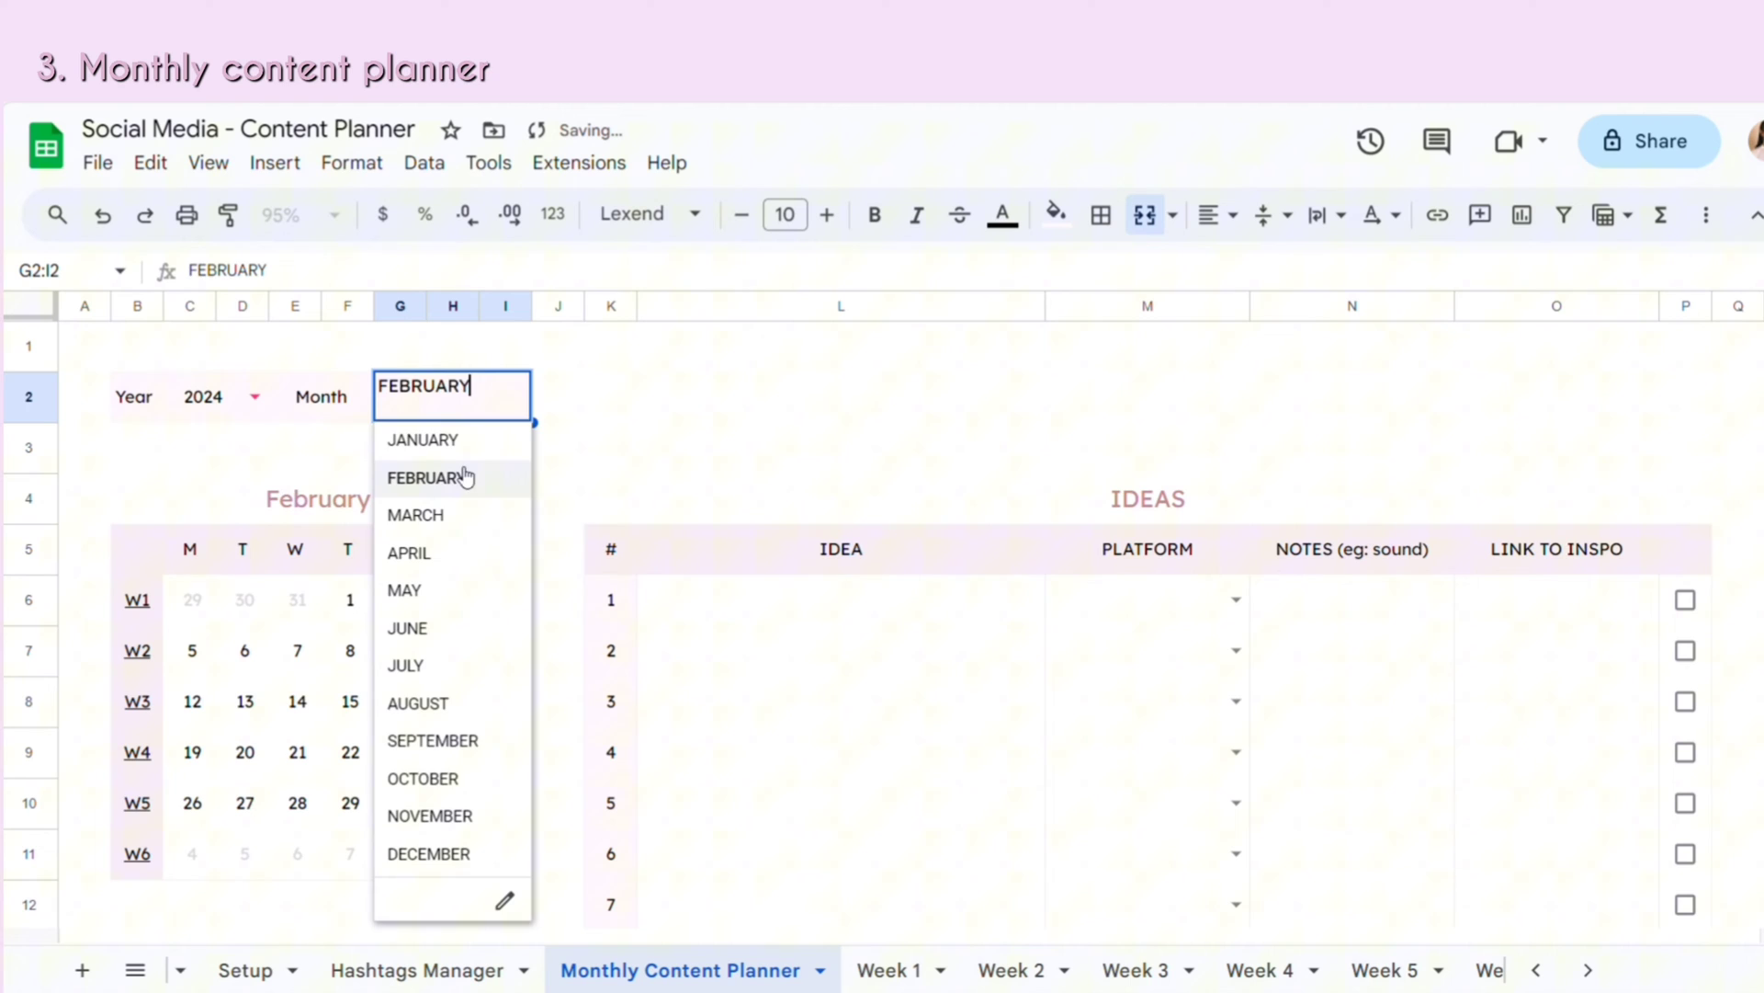
pyautogui.click(456, 439)
pyautogui.scroll(-1, 439, 463)
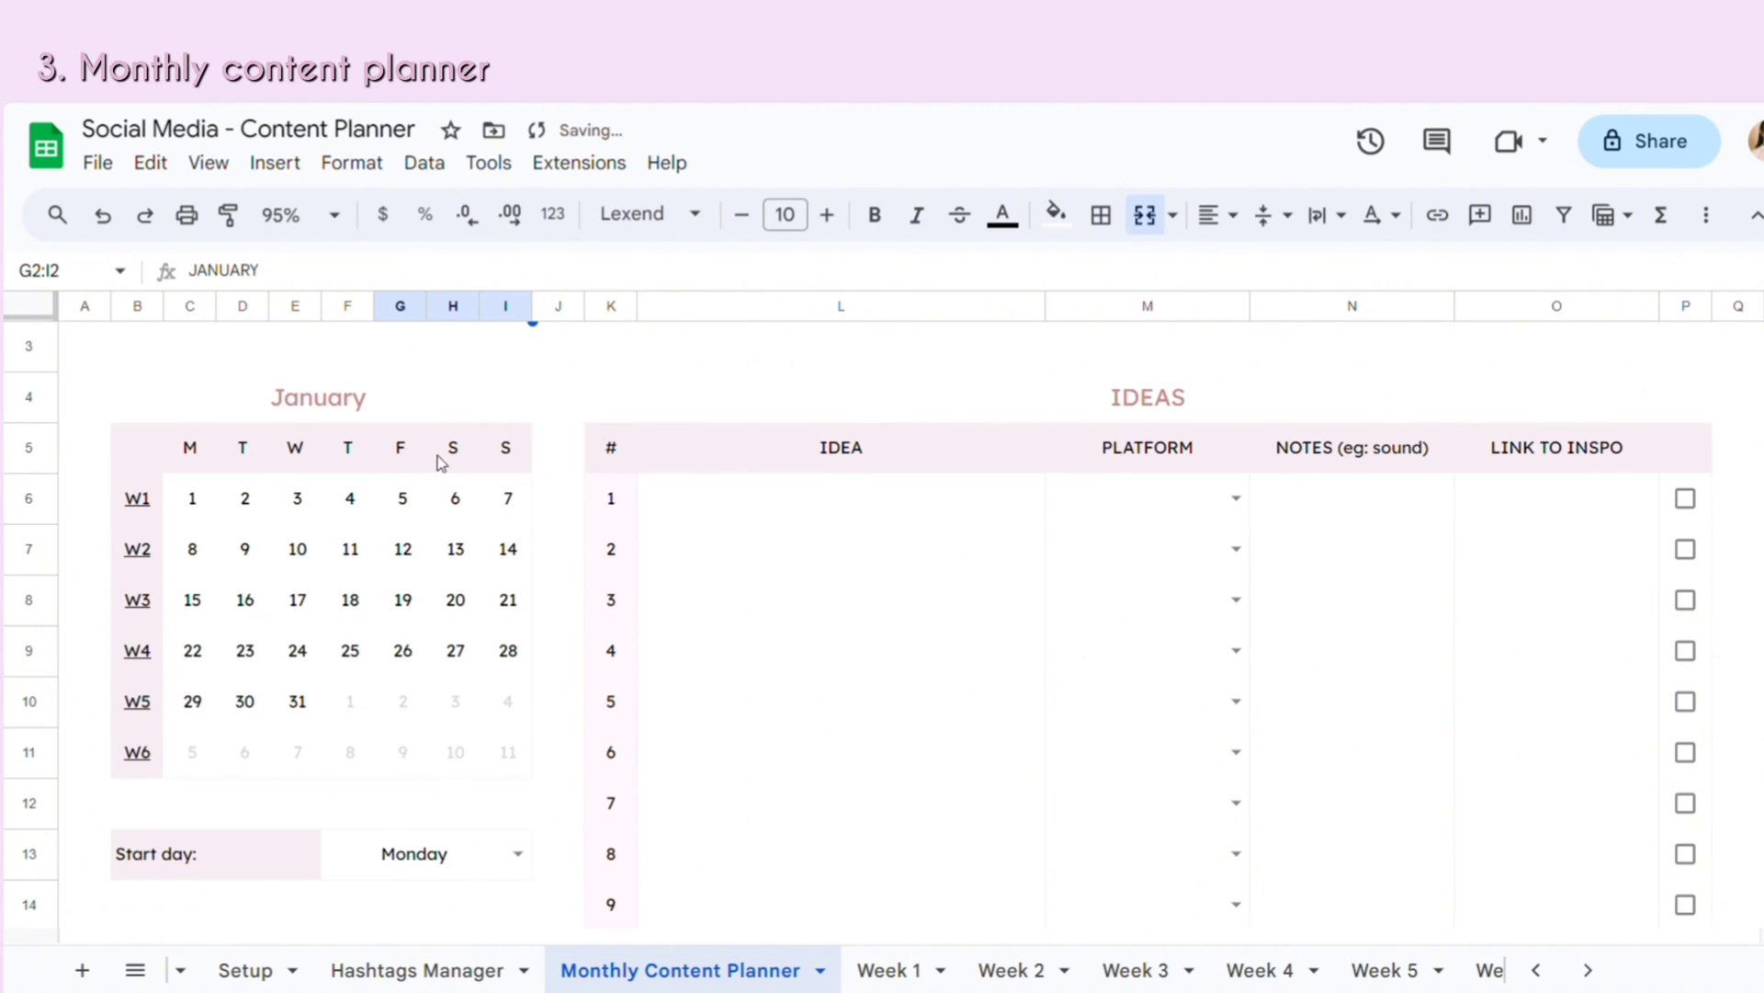
# - Make the calendar weeks start on Sunday
pyautogui.click(520, 852)
pyautogui.click(361, 768)
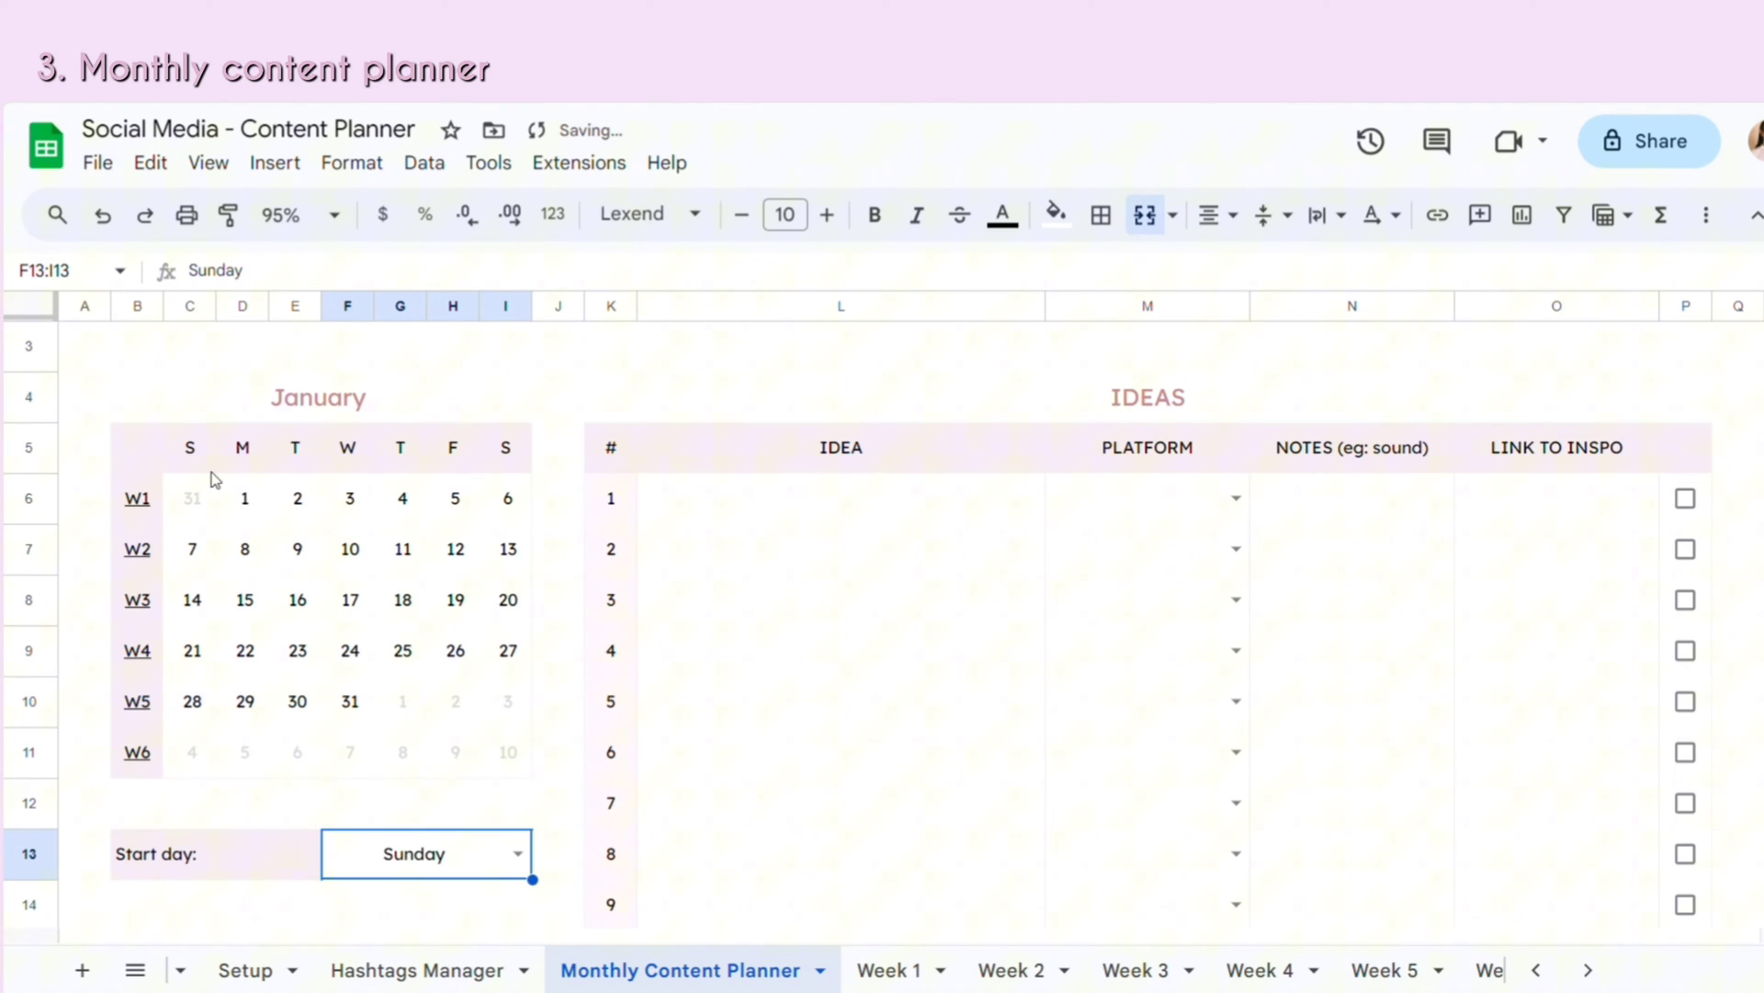
pyautogui.scroll(-1, 151, 724)
pyautogui.scroll(-1, 151, 722)
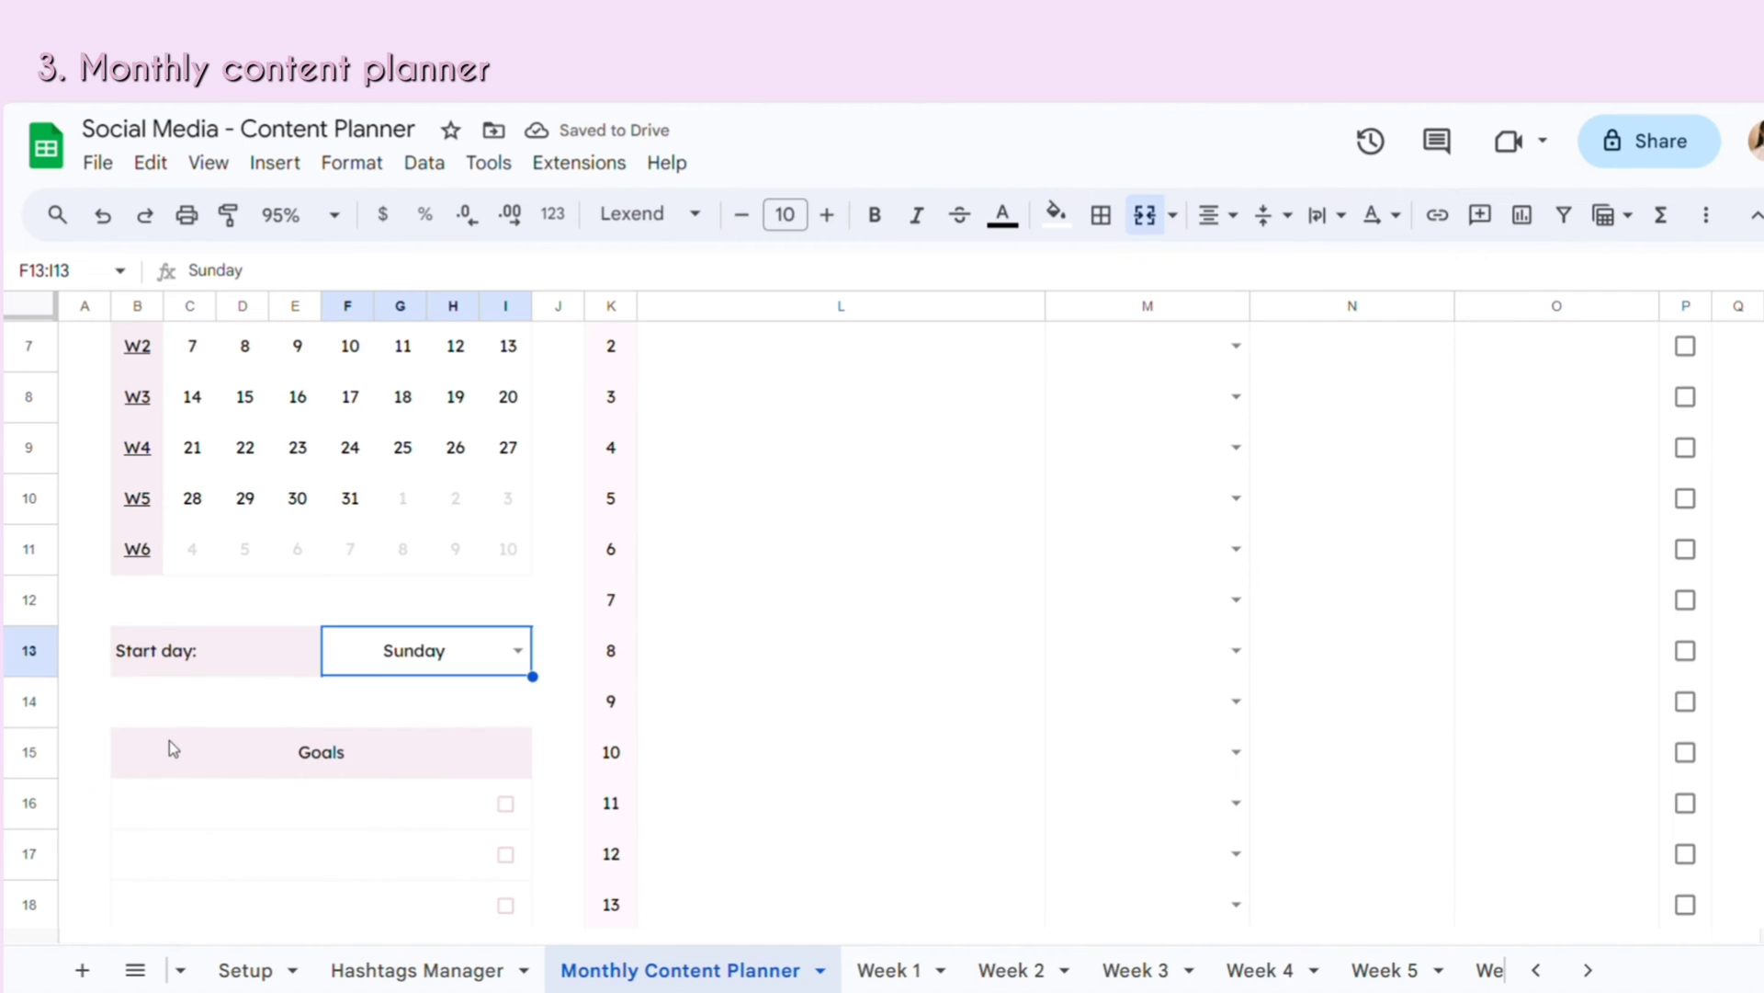
pyautogui.scroll(-1, 170, 740)
# - Enter the goal '5 new videos' in the first Goals row and tick it as done
pyautogui.click(298, 707)
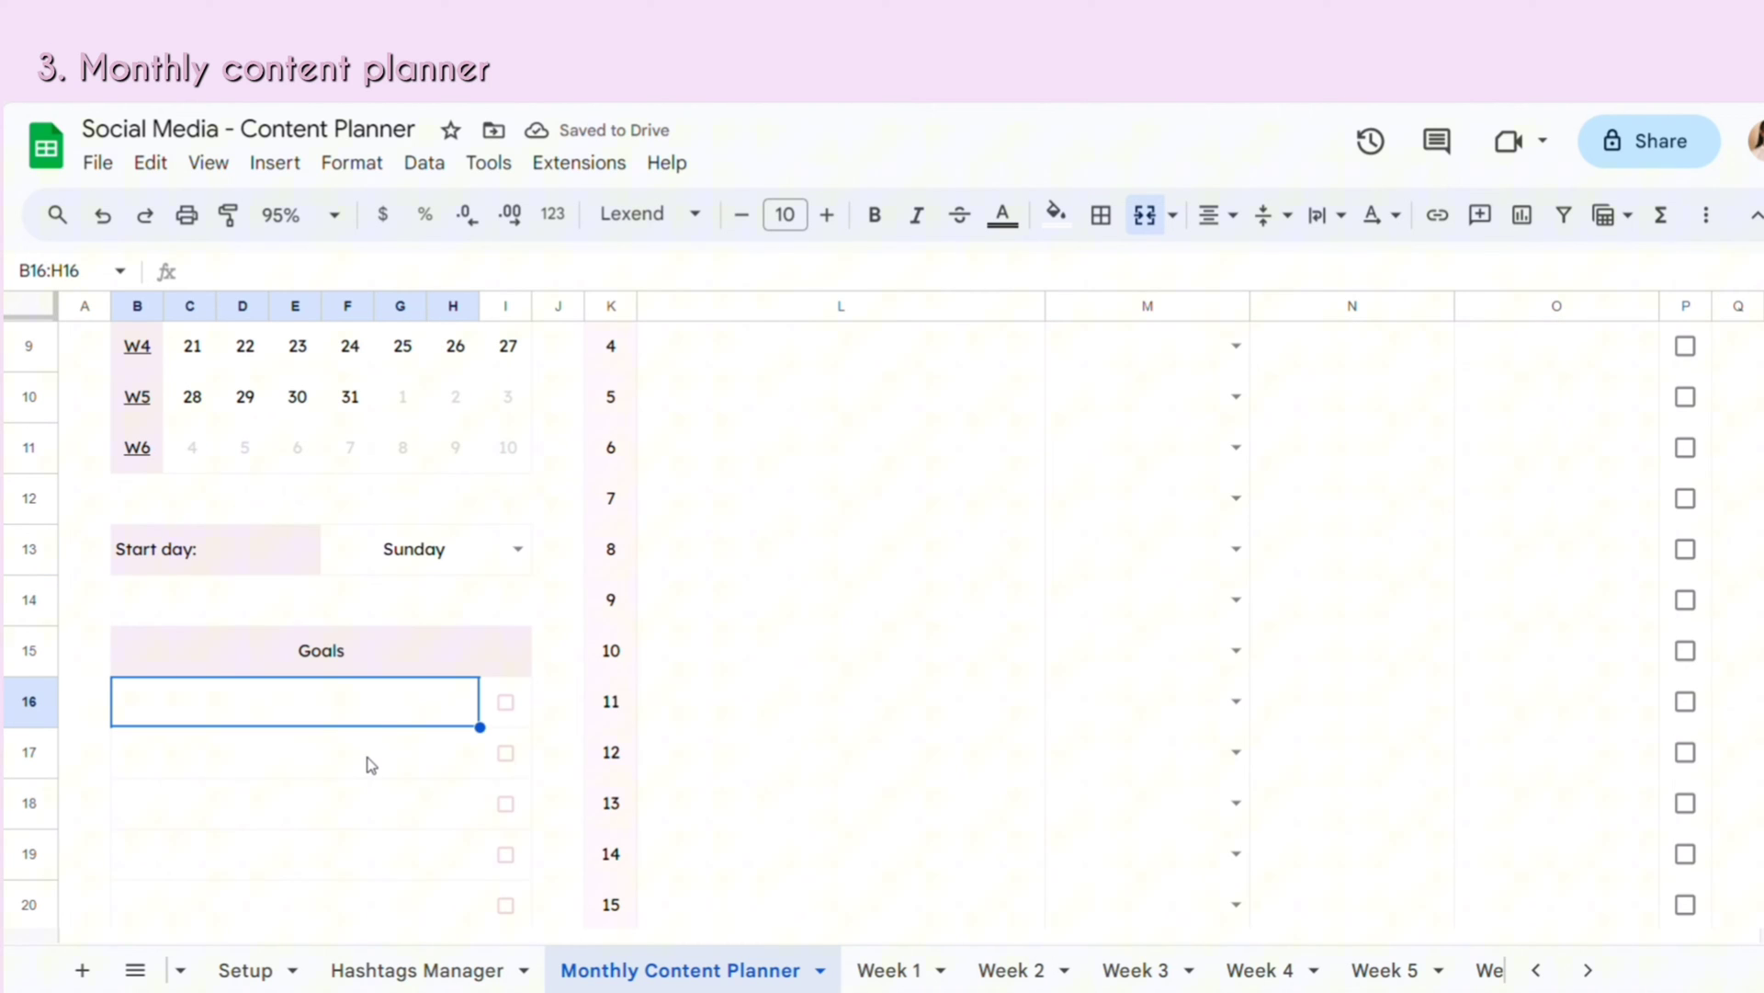
pyautogui.scroll(-1, 362, 761)
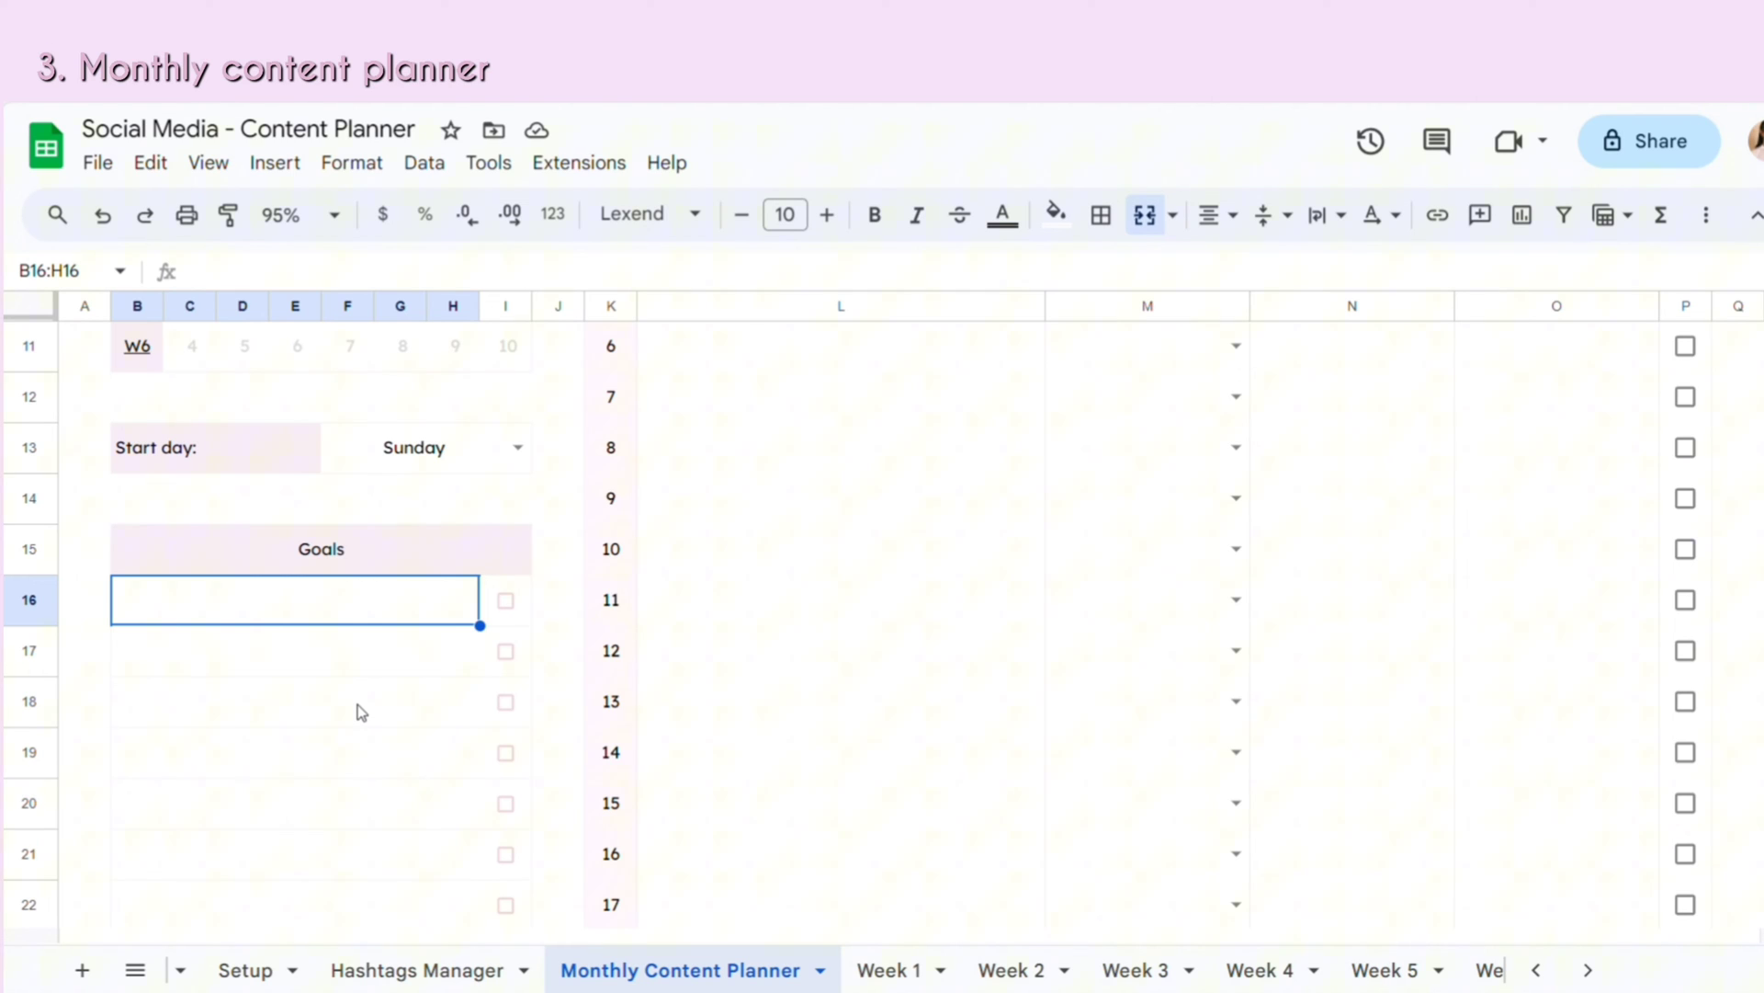
pyautogui.write('5 new')
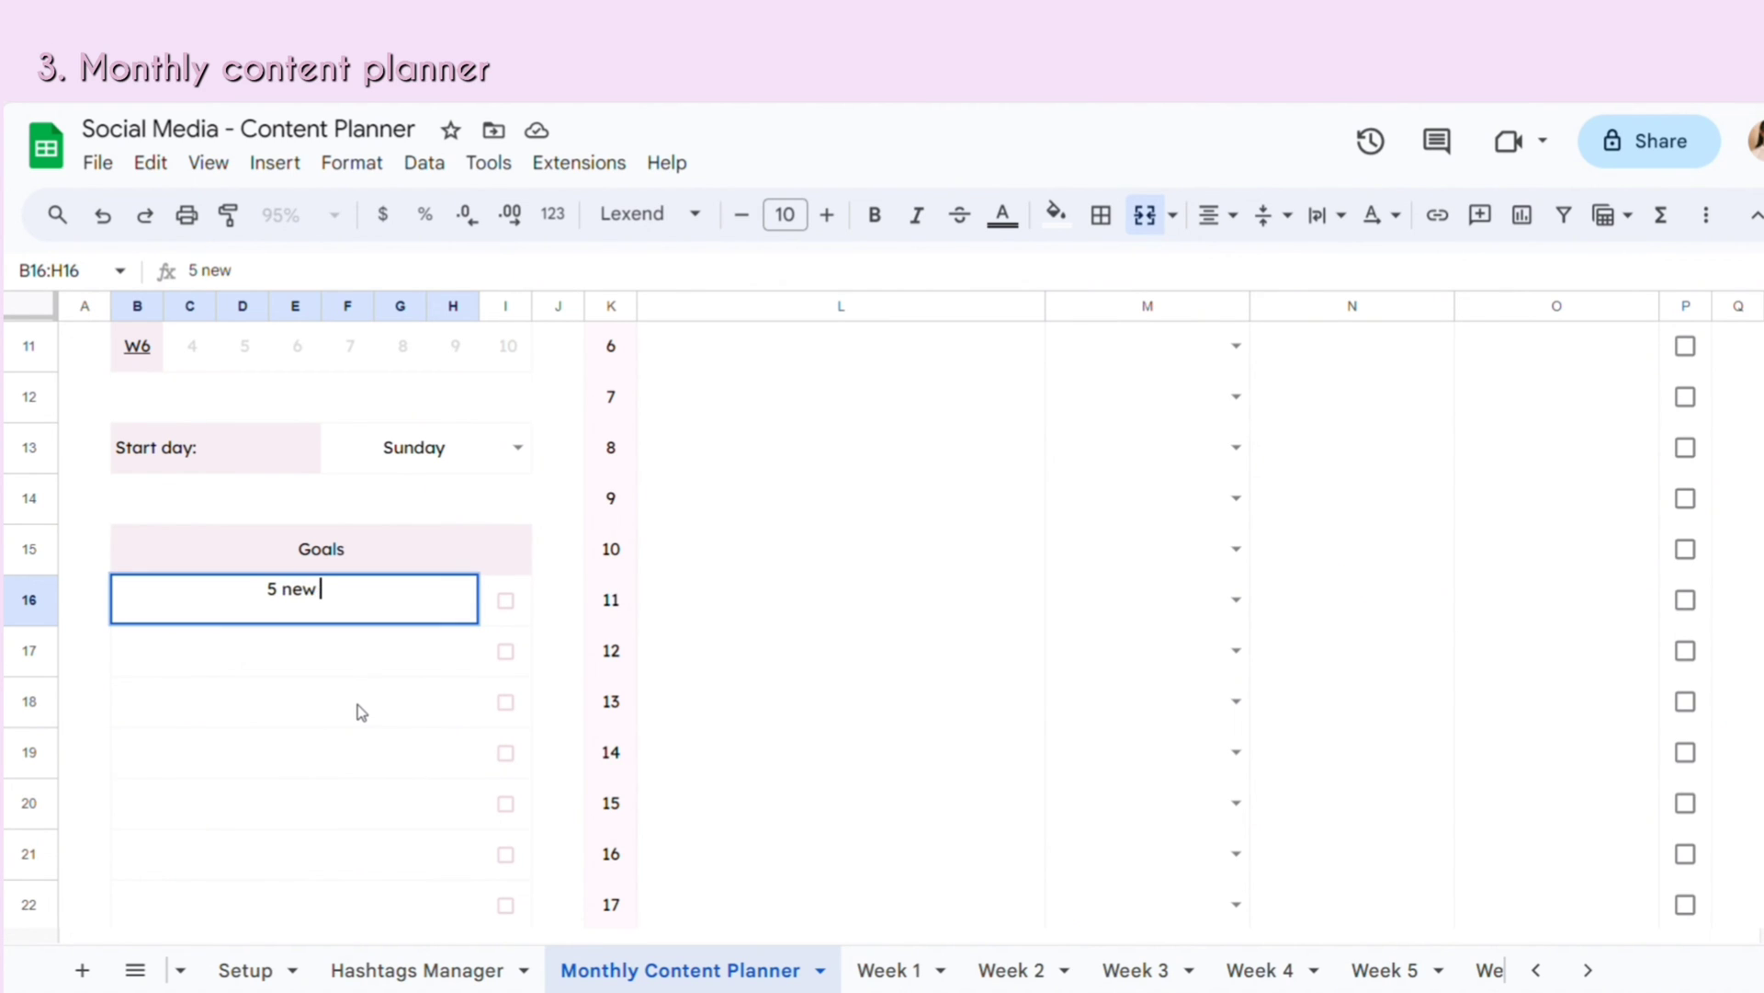
pyautogui.write(' videos')
pyautogui.press('Return')
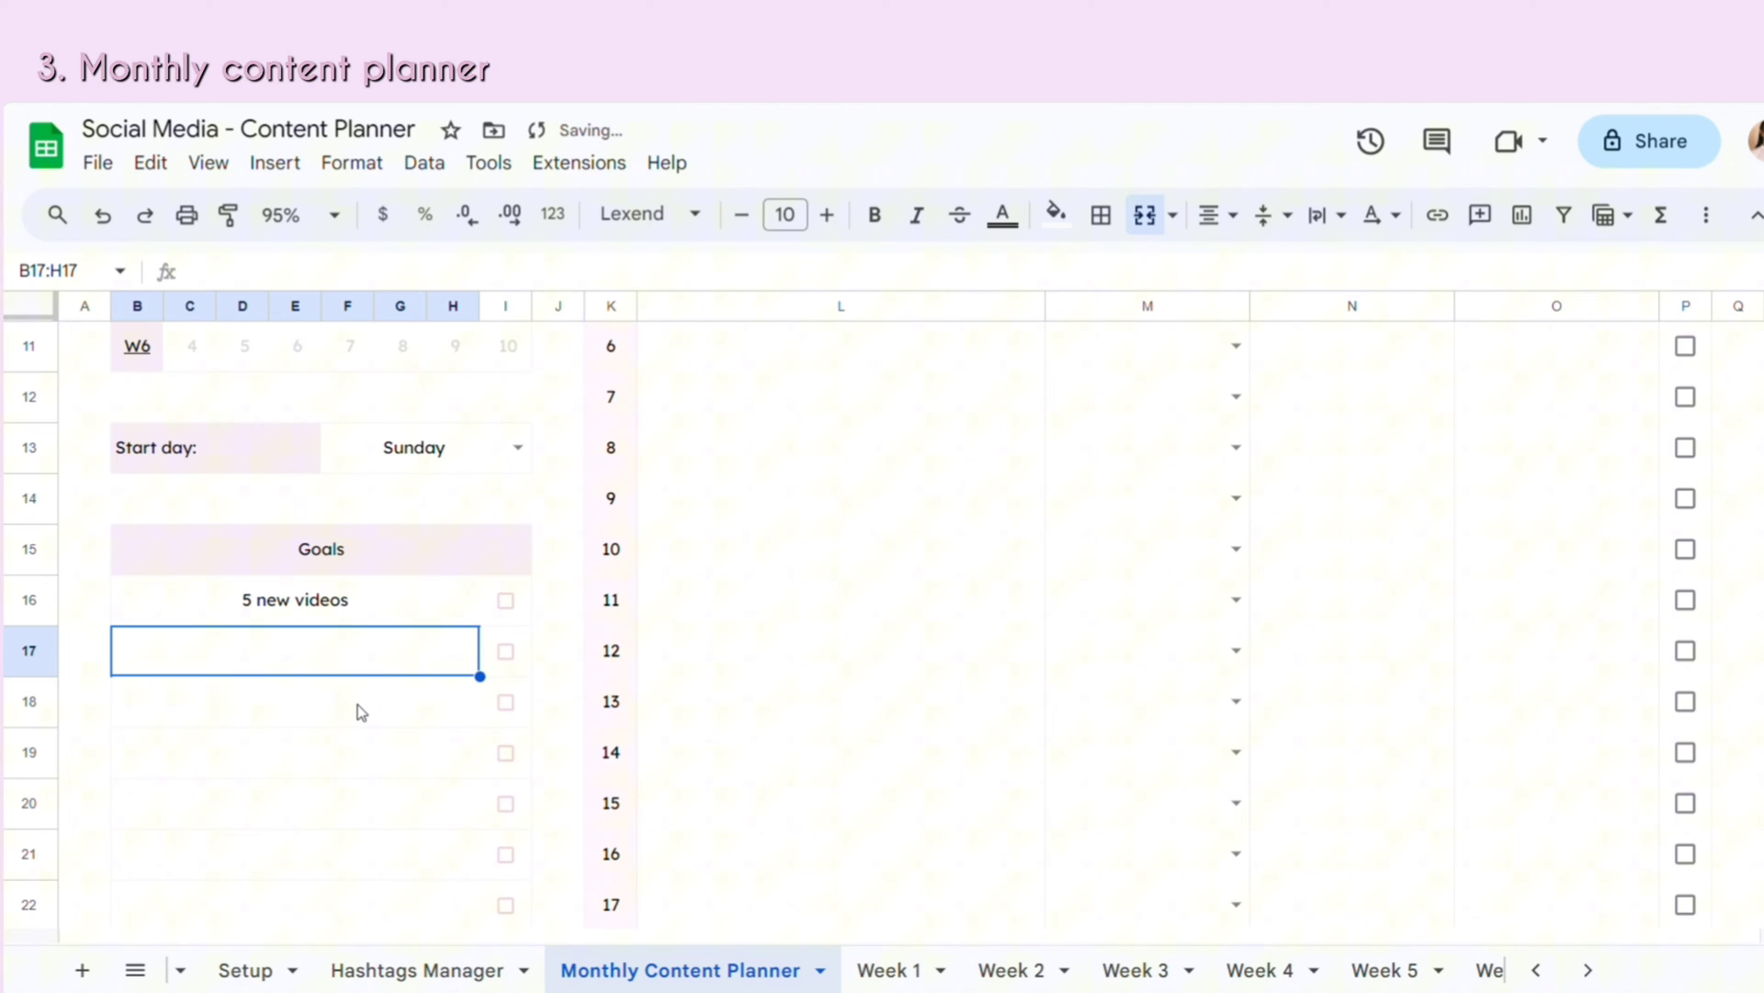
pyautogui.click(508, 604)
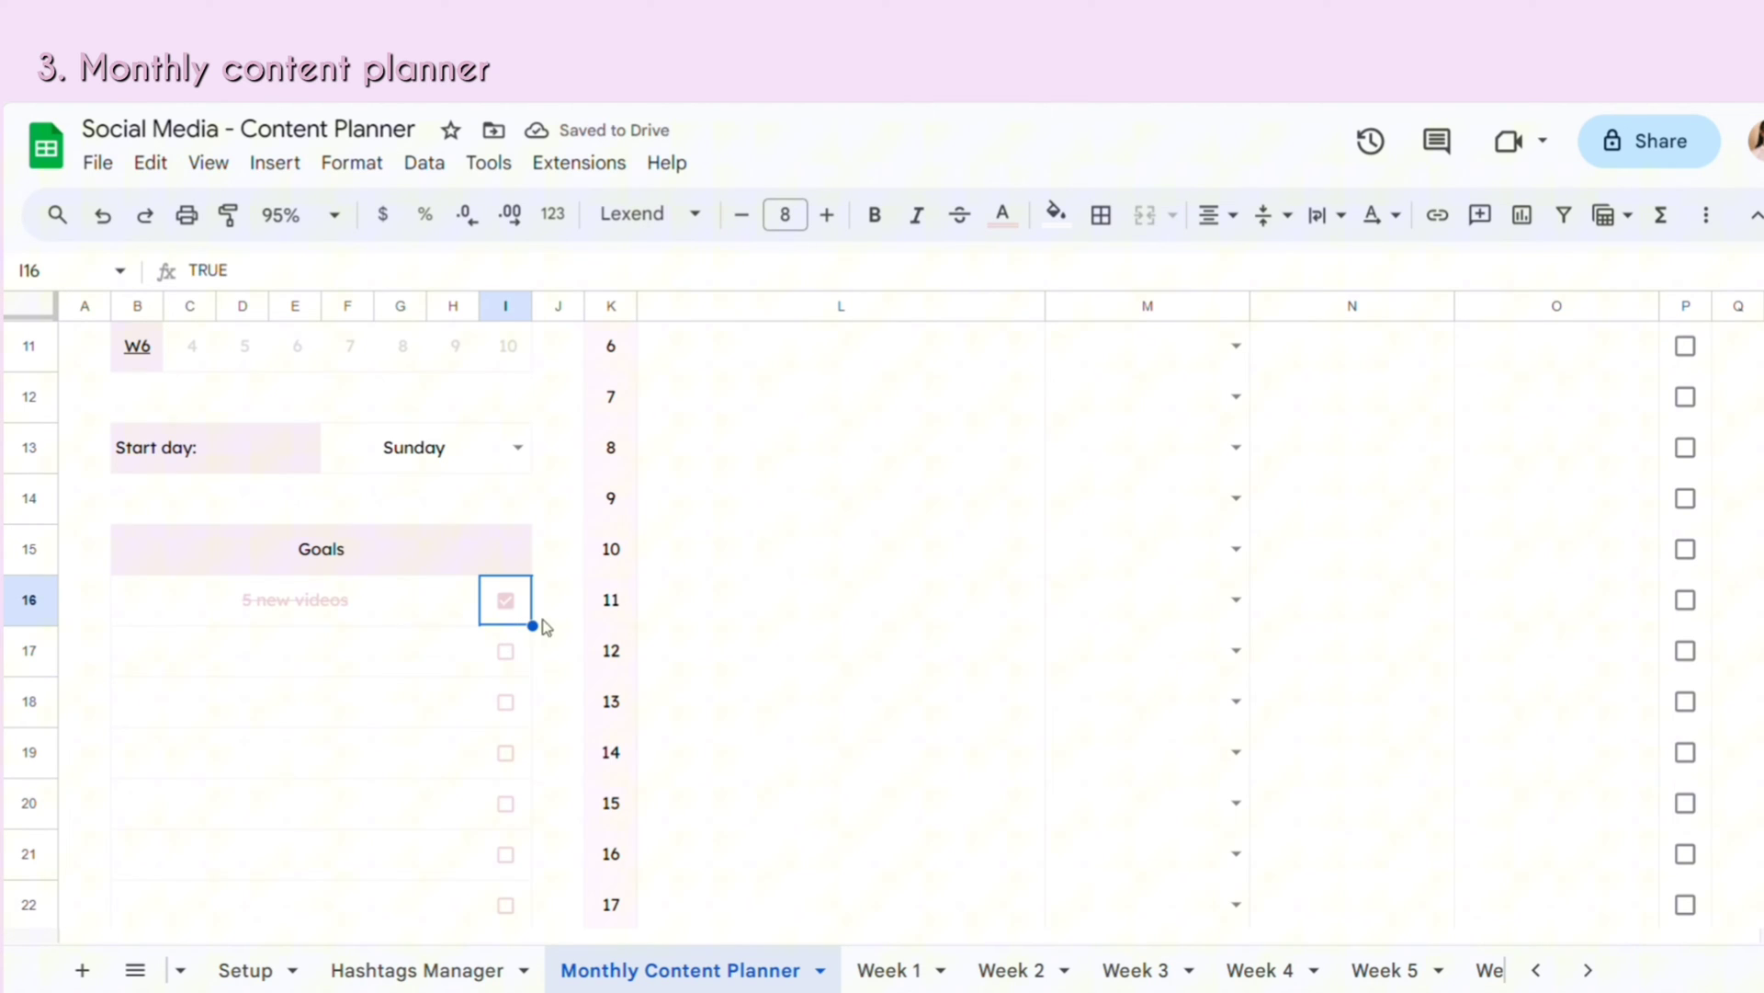
pyautogui.scroll(3, 524, 620)
# - Enter the idea Study at the cafe, set its platform to Youtube and note flower day
pyautogui.click(814, 500)
pyautogui.write('St')
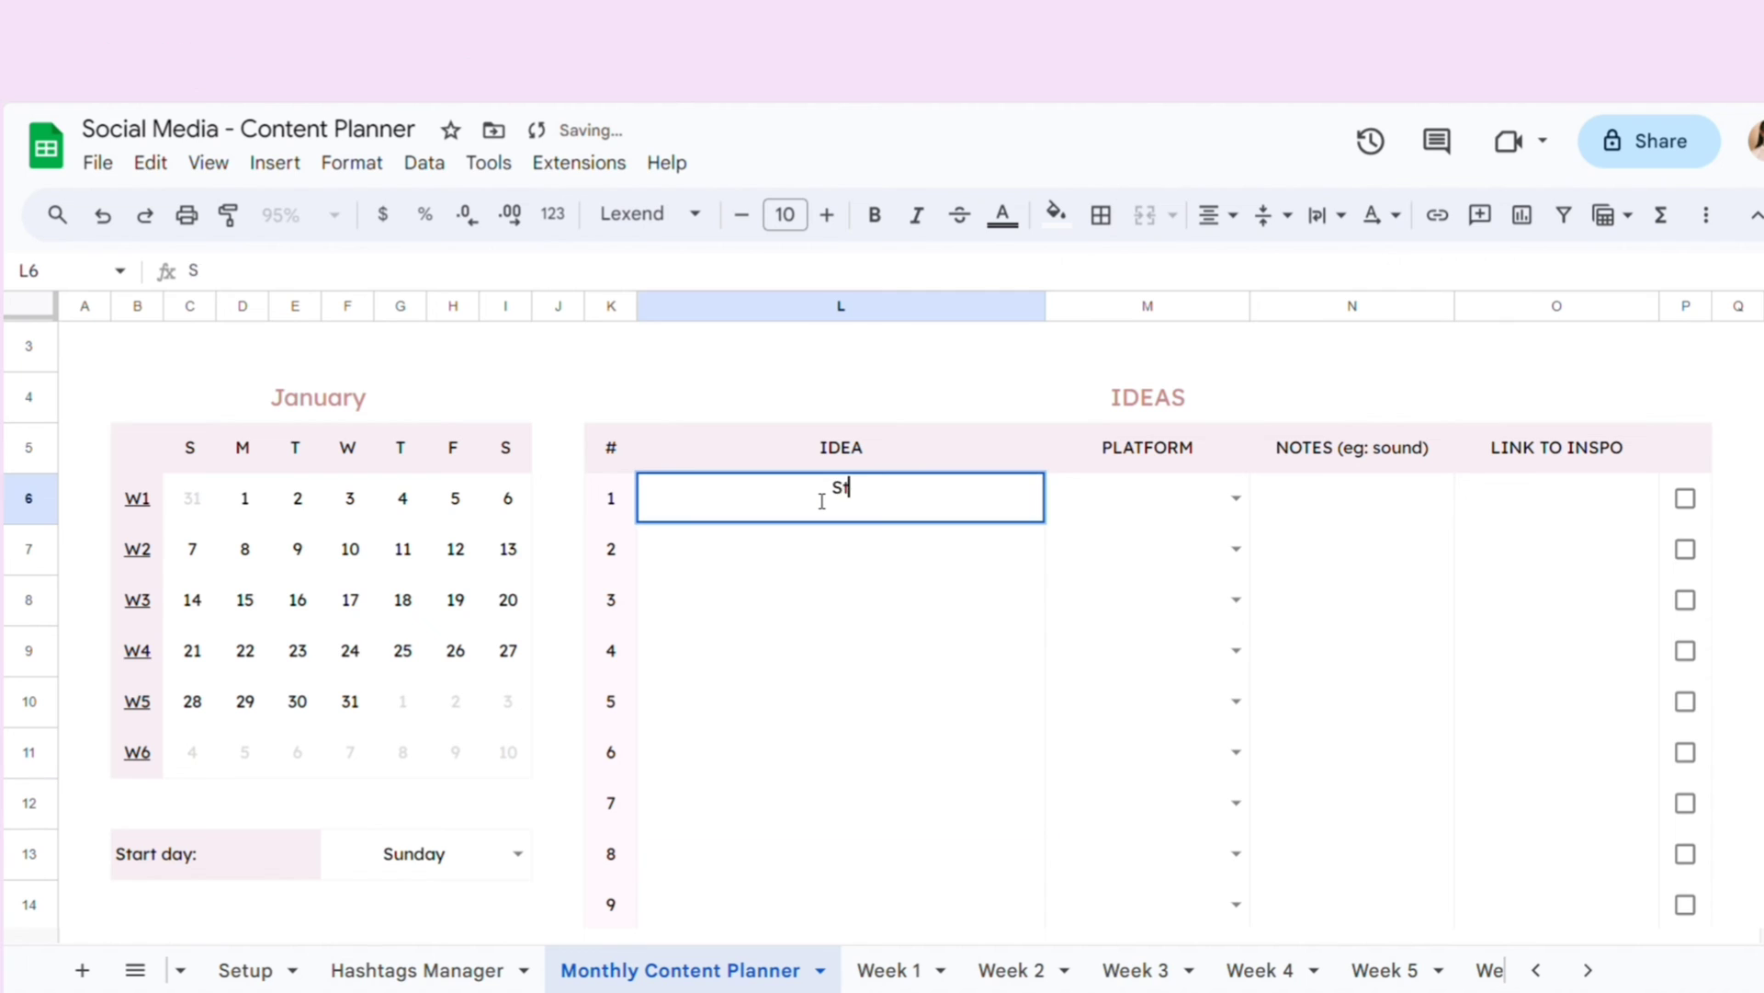
pyautogui.write('udy at the cafe')
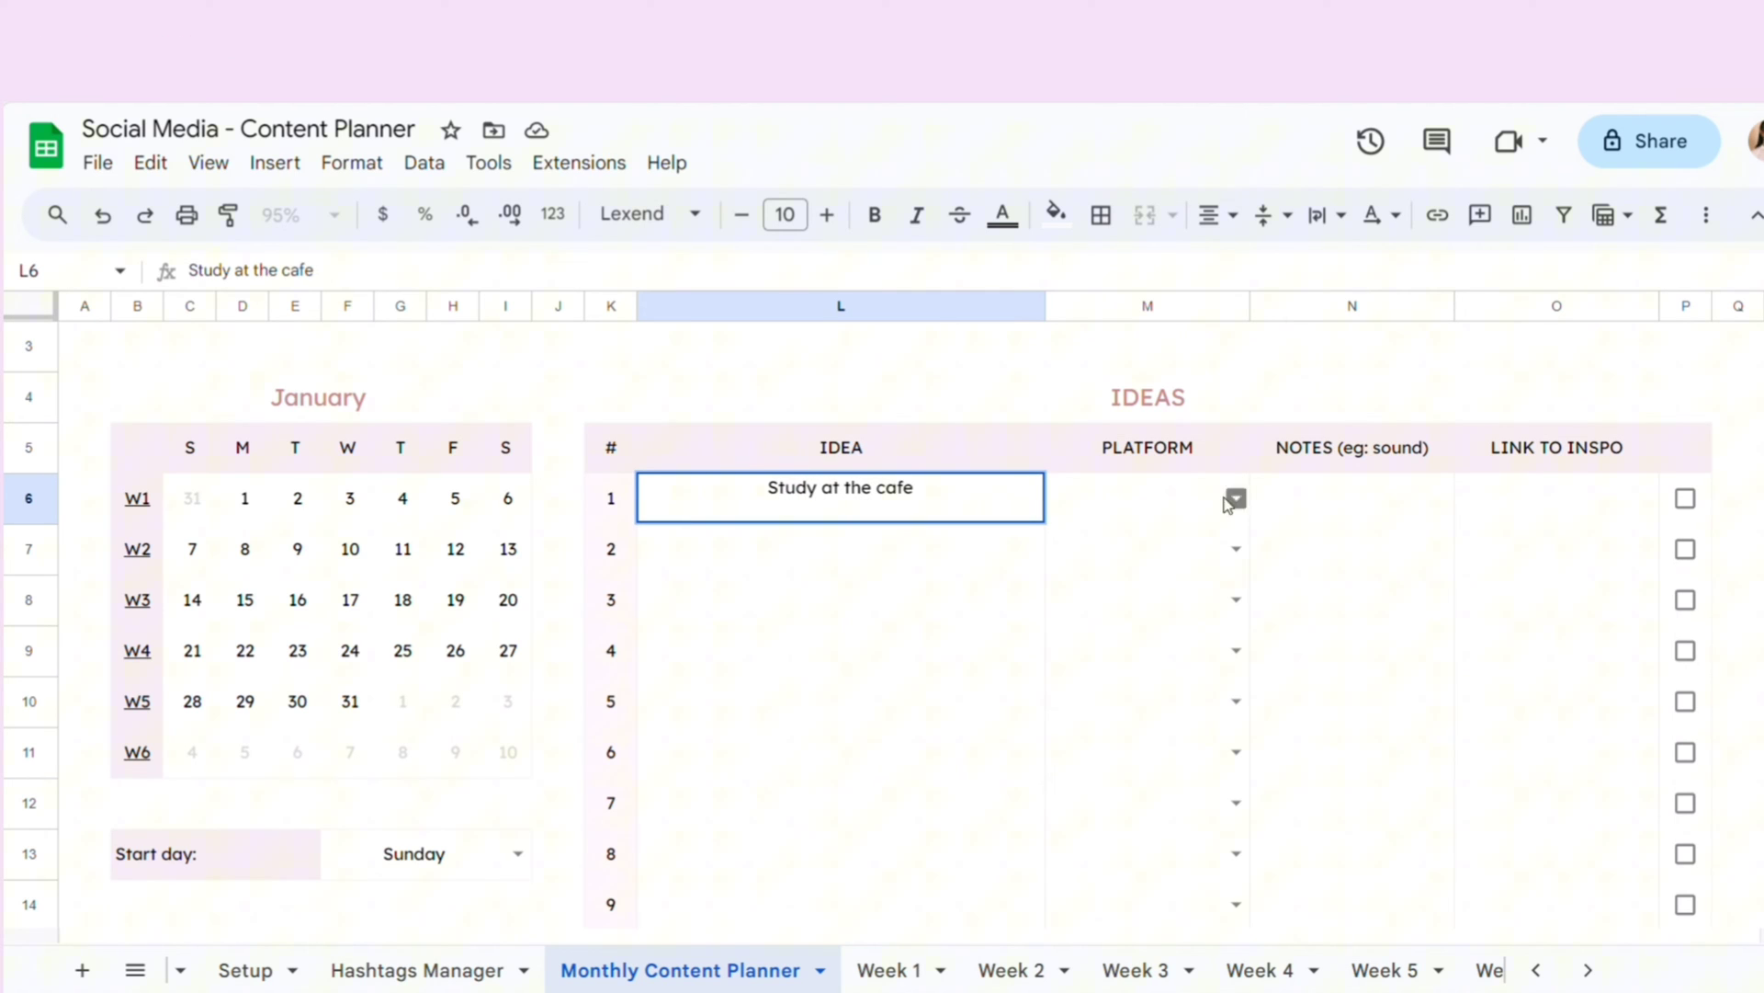
pyautogui.click(1236, 498)
pyautogui.click(1213, 541)
pyautogui.click(1358, 501)
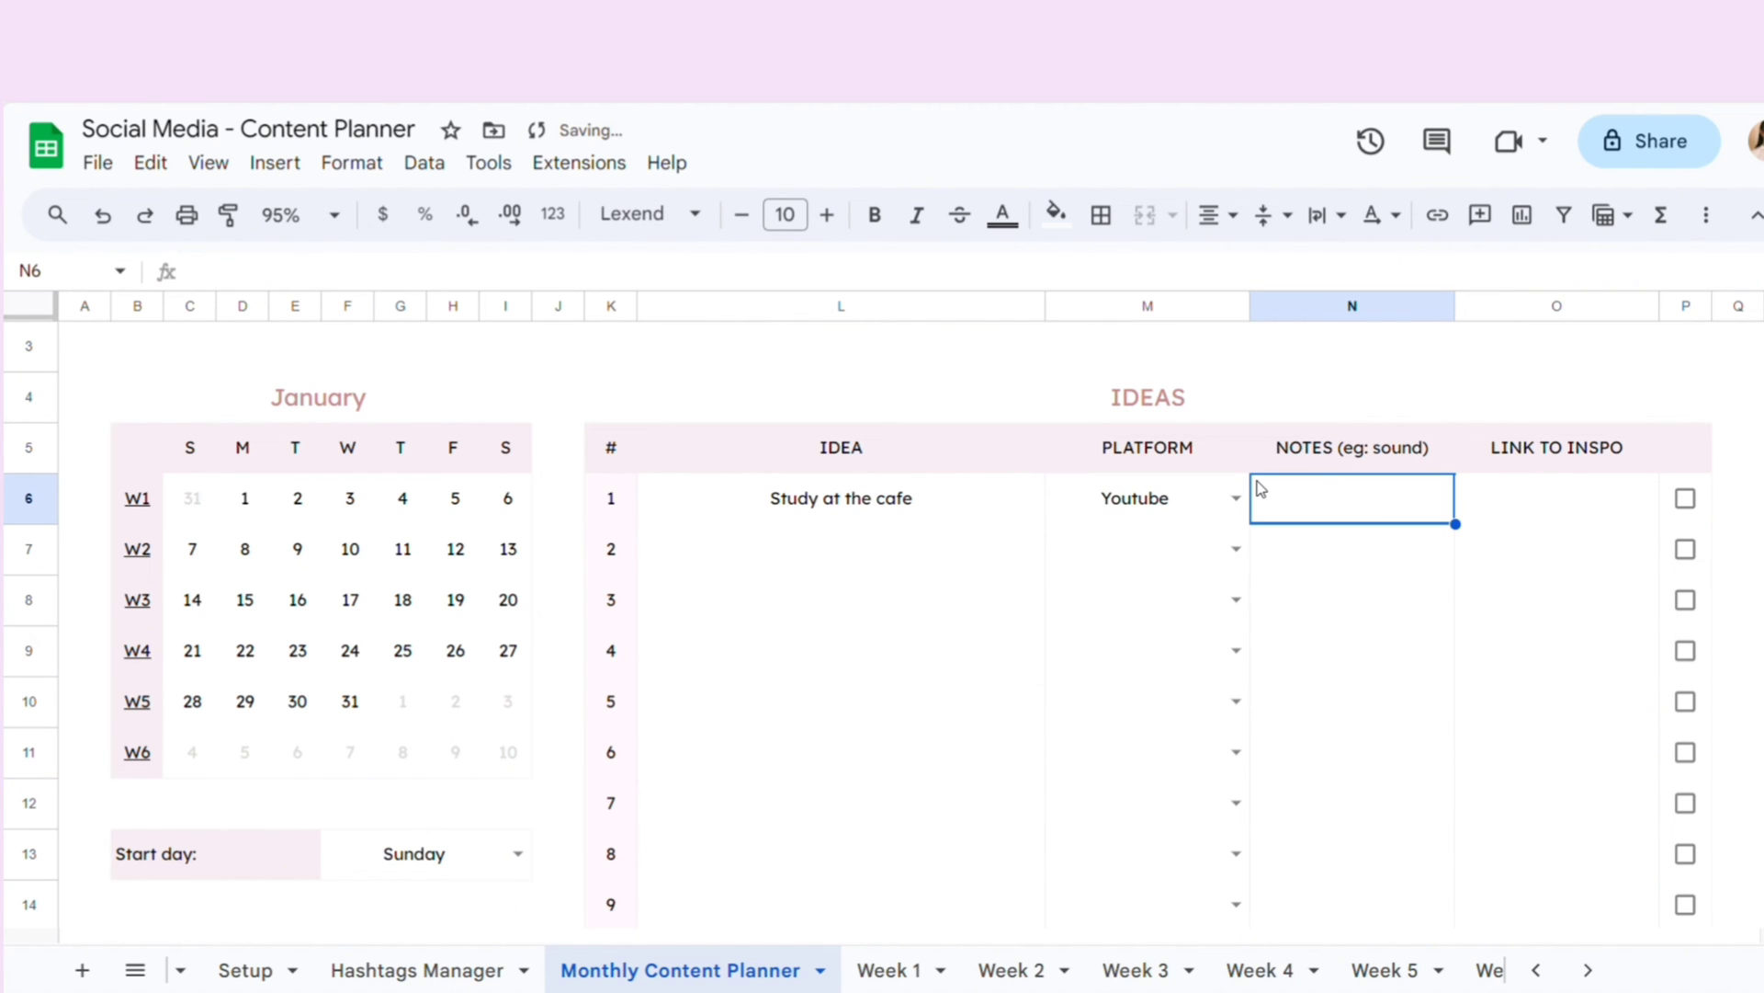
pyautogui.write('flow')
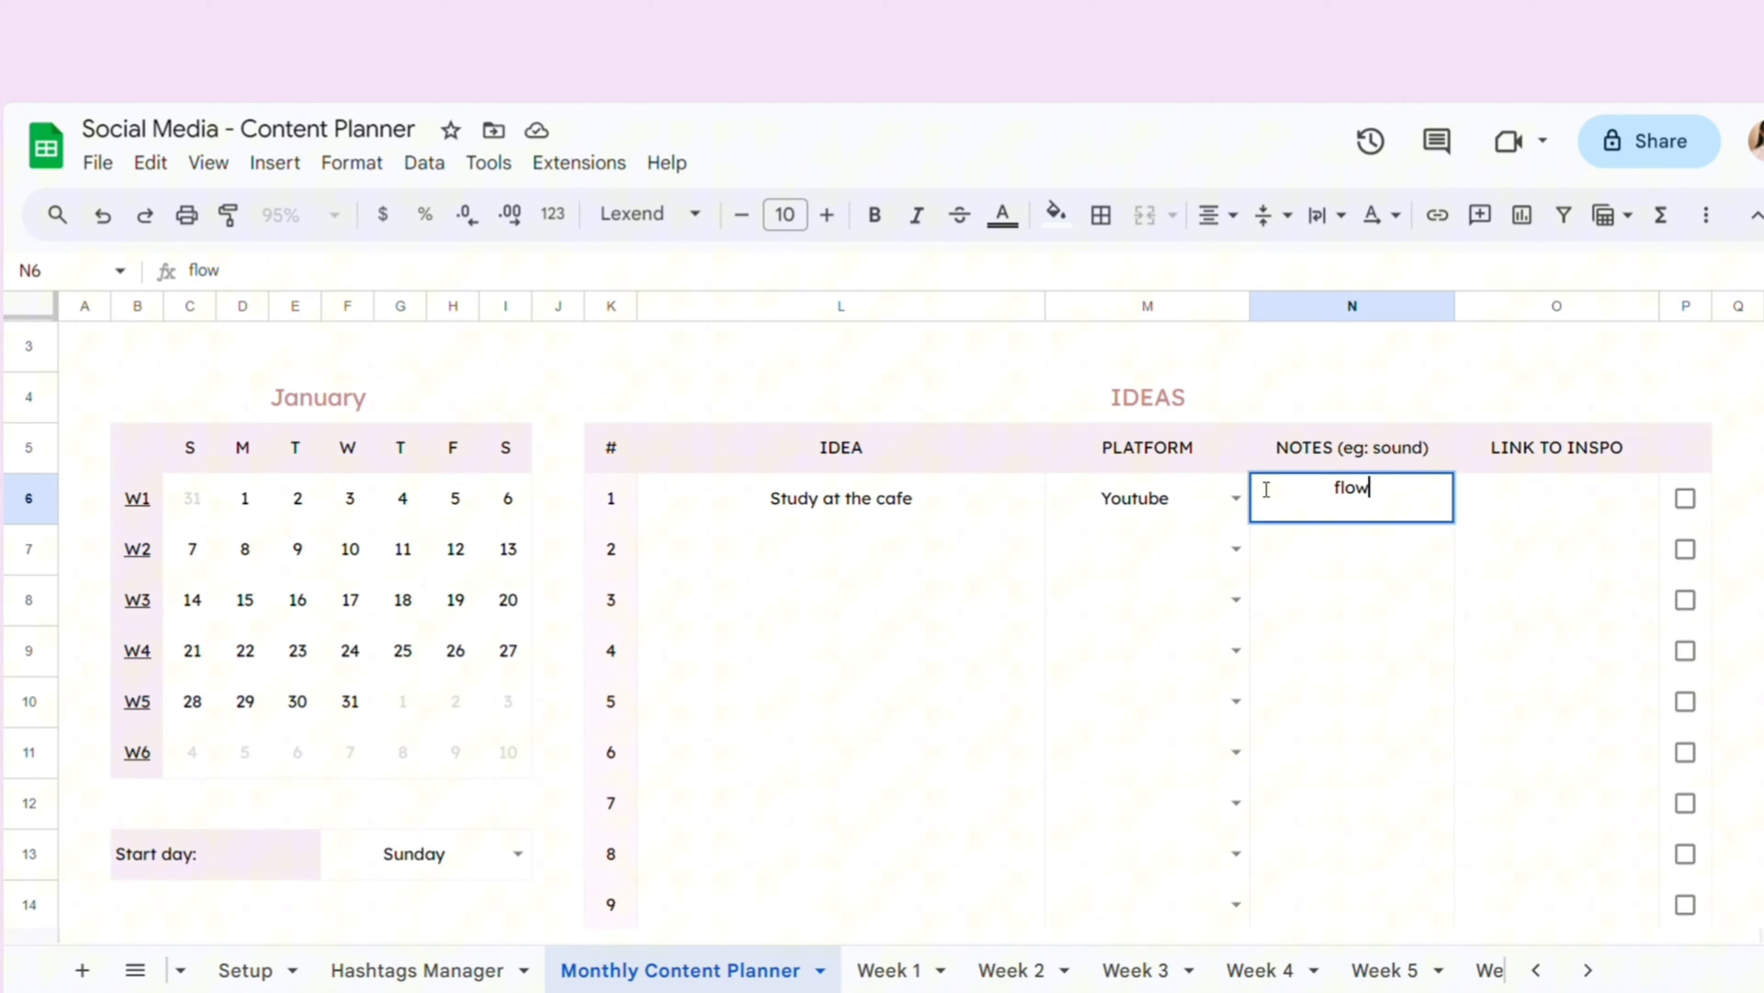
pyautogui.write('er day')
pyautogui.press('Return')
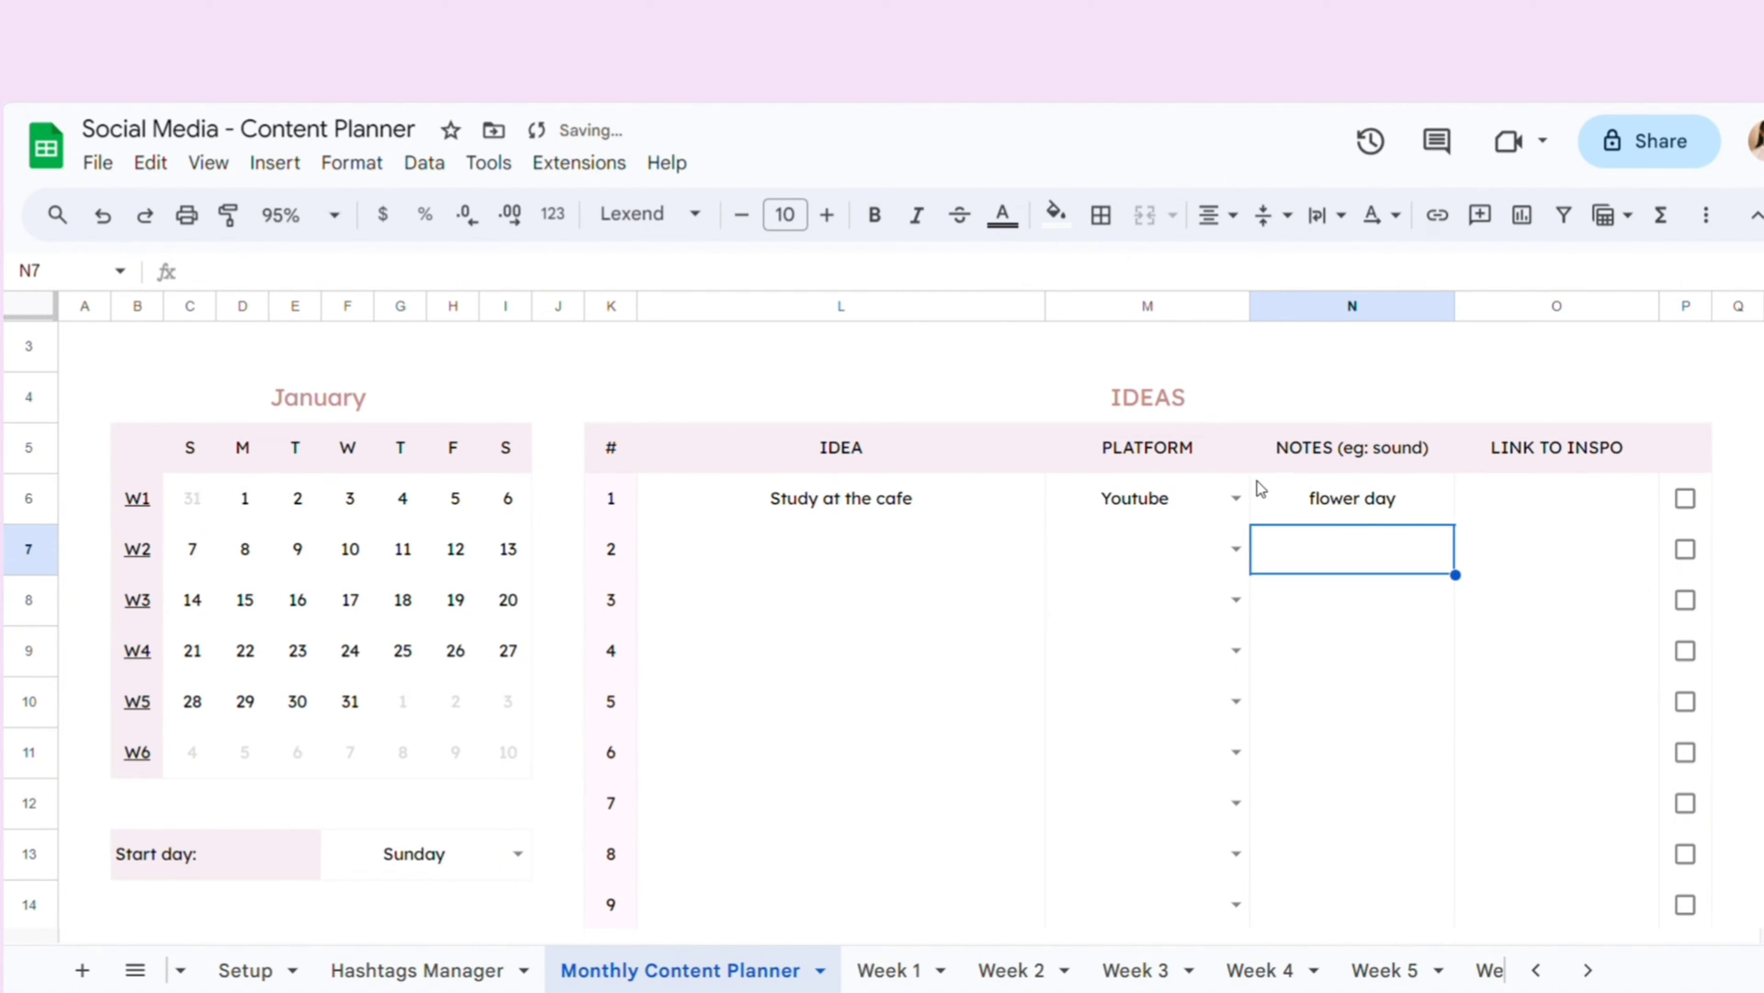
# - Paste the YouTube inspo link as a title chip, then tick and untick the idea's used box
pyautogui.click(1579, 509)
pyautogui.rightClick(1569, 515)
pyautogui.click(1564, 505)
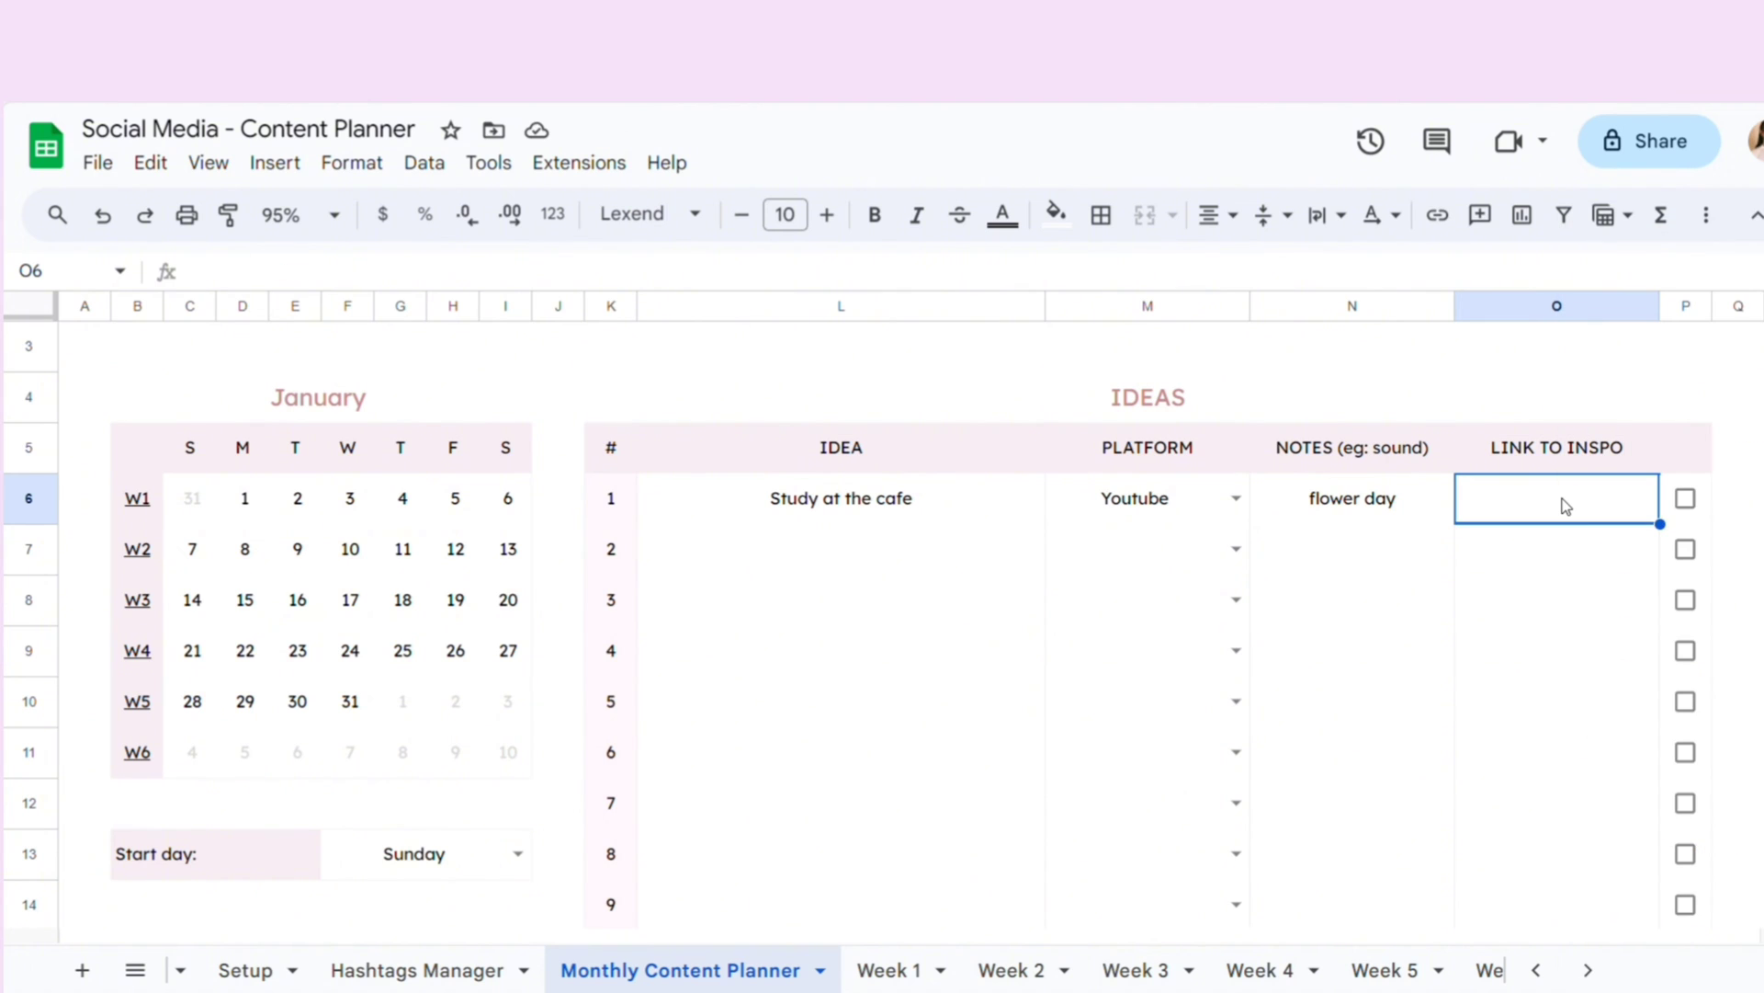
pyautogui.write('https://www.youtube.com/watch?v=ytK_2XaqimQ&t=67s')
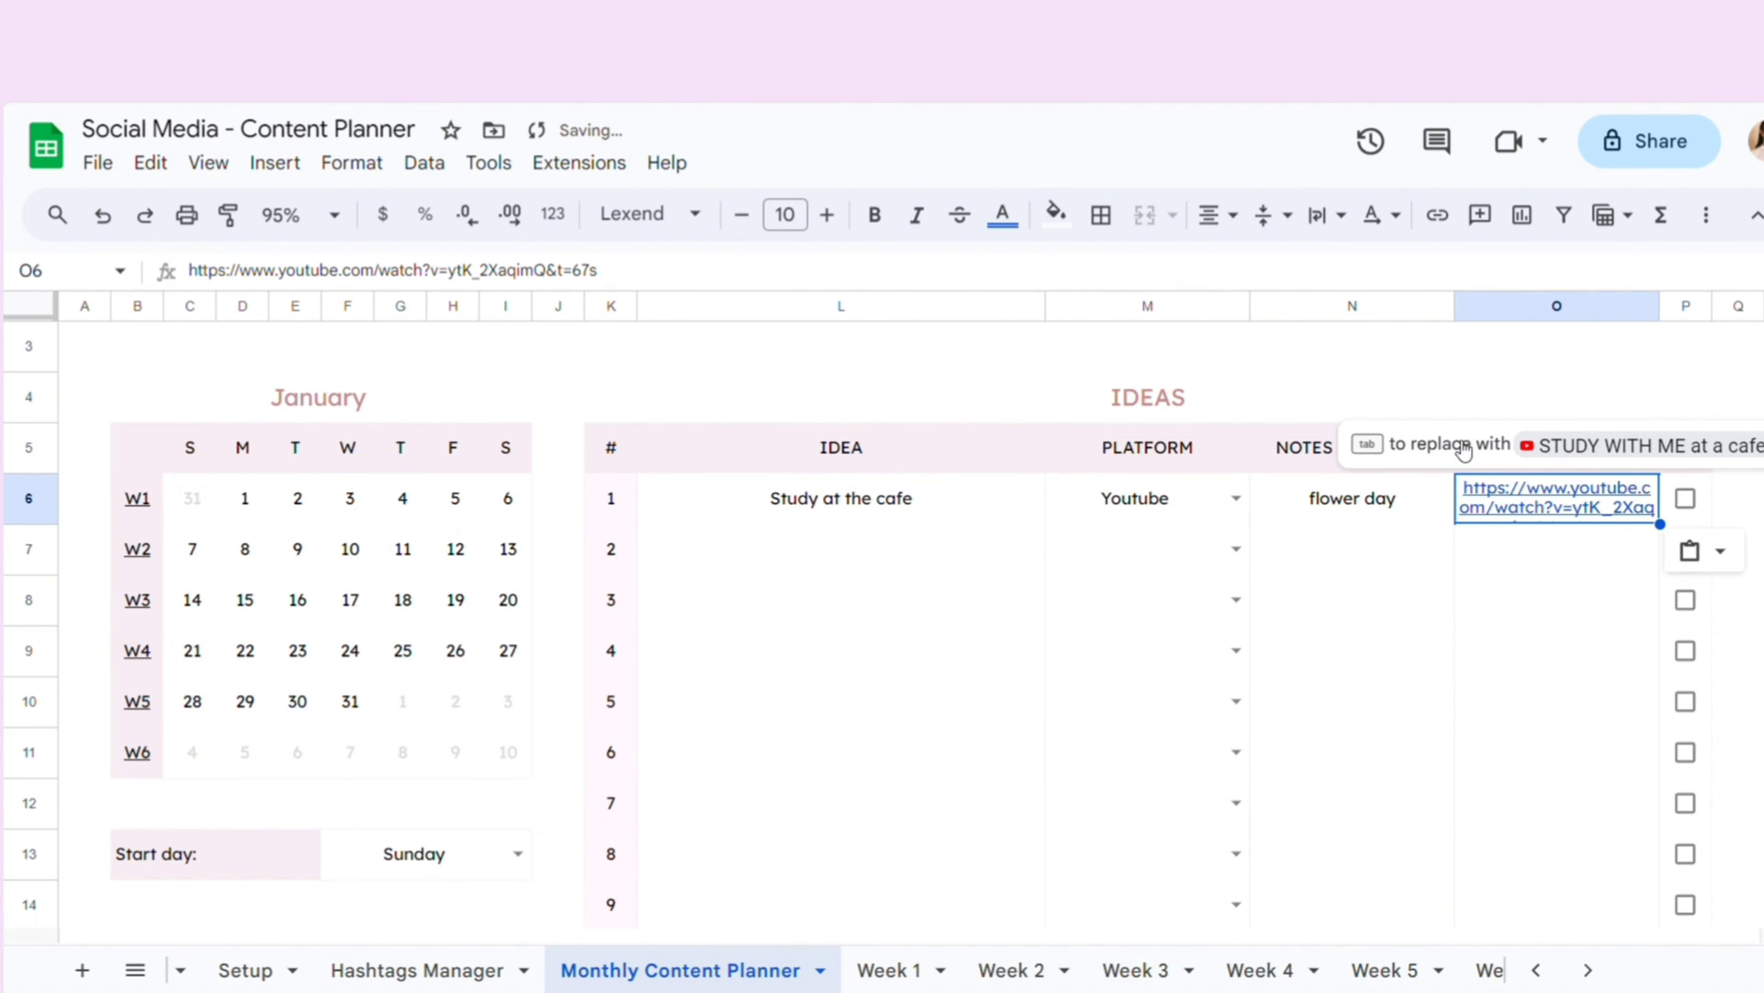
pyautogui.click(1543, 449)
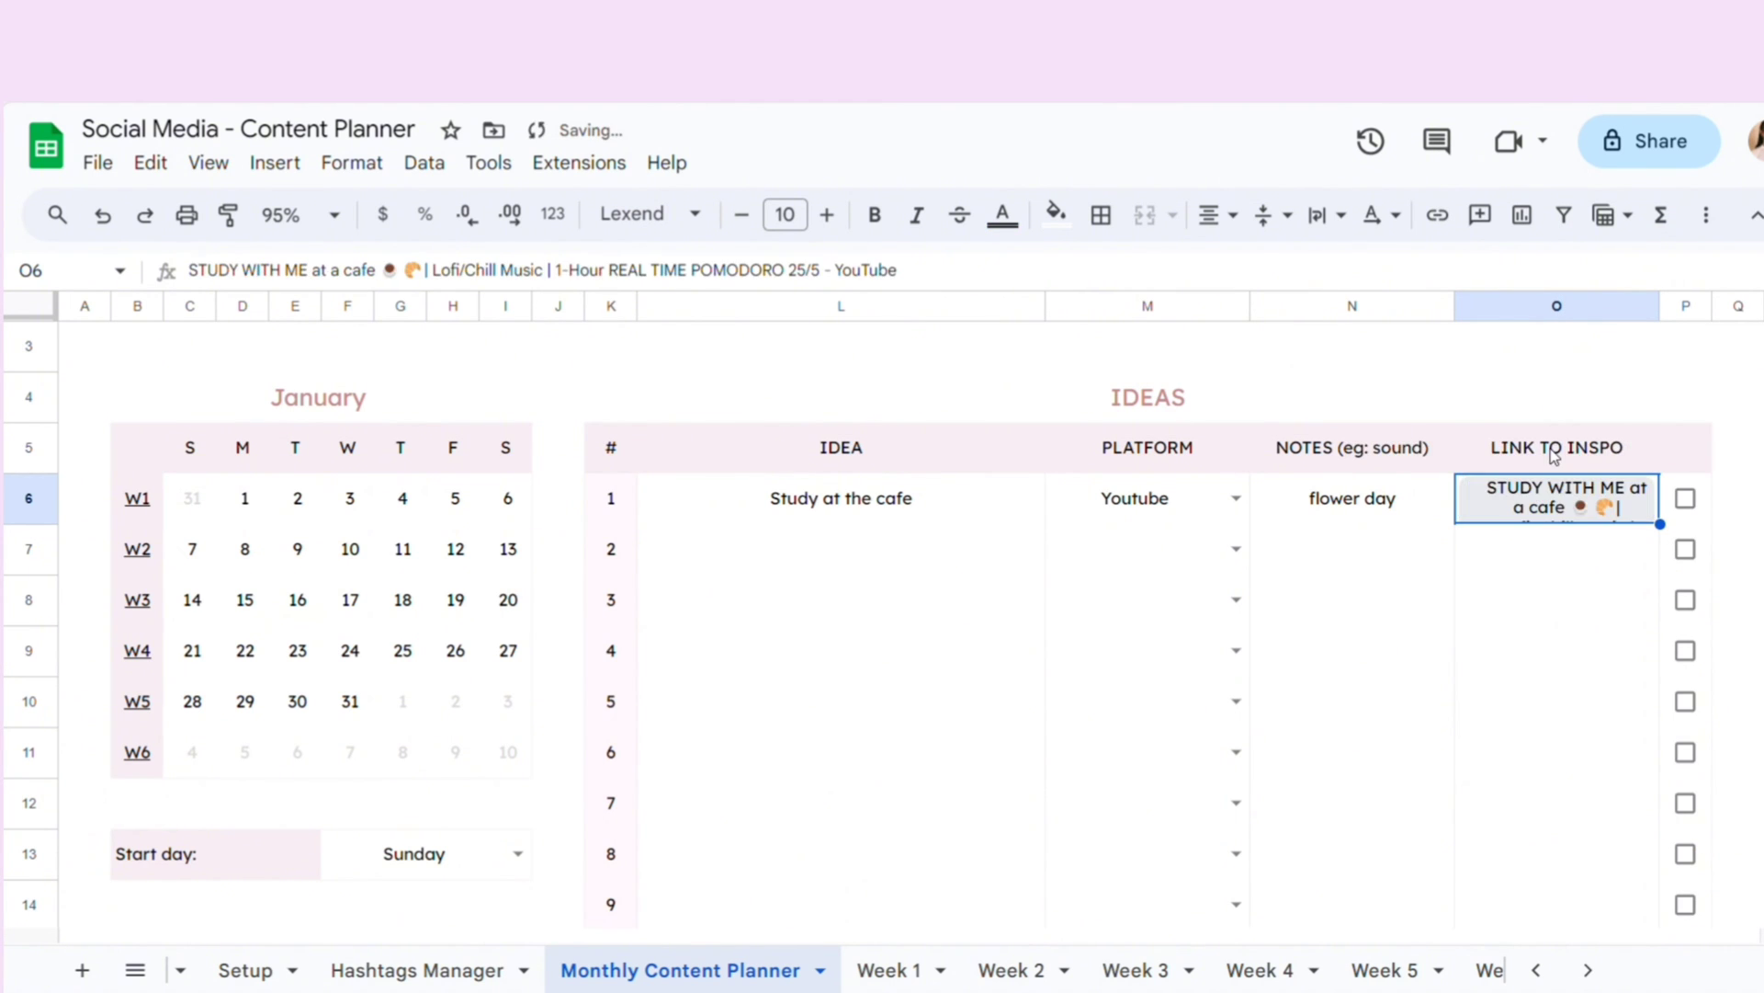
pyautogui.moveTo(1556, 497)
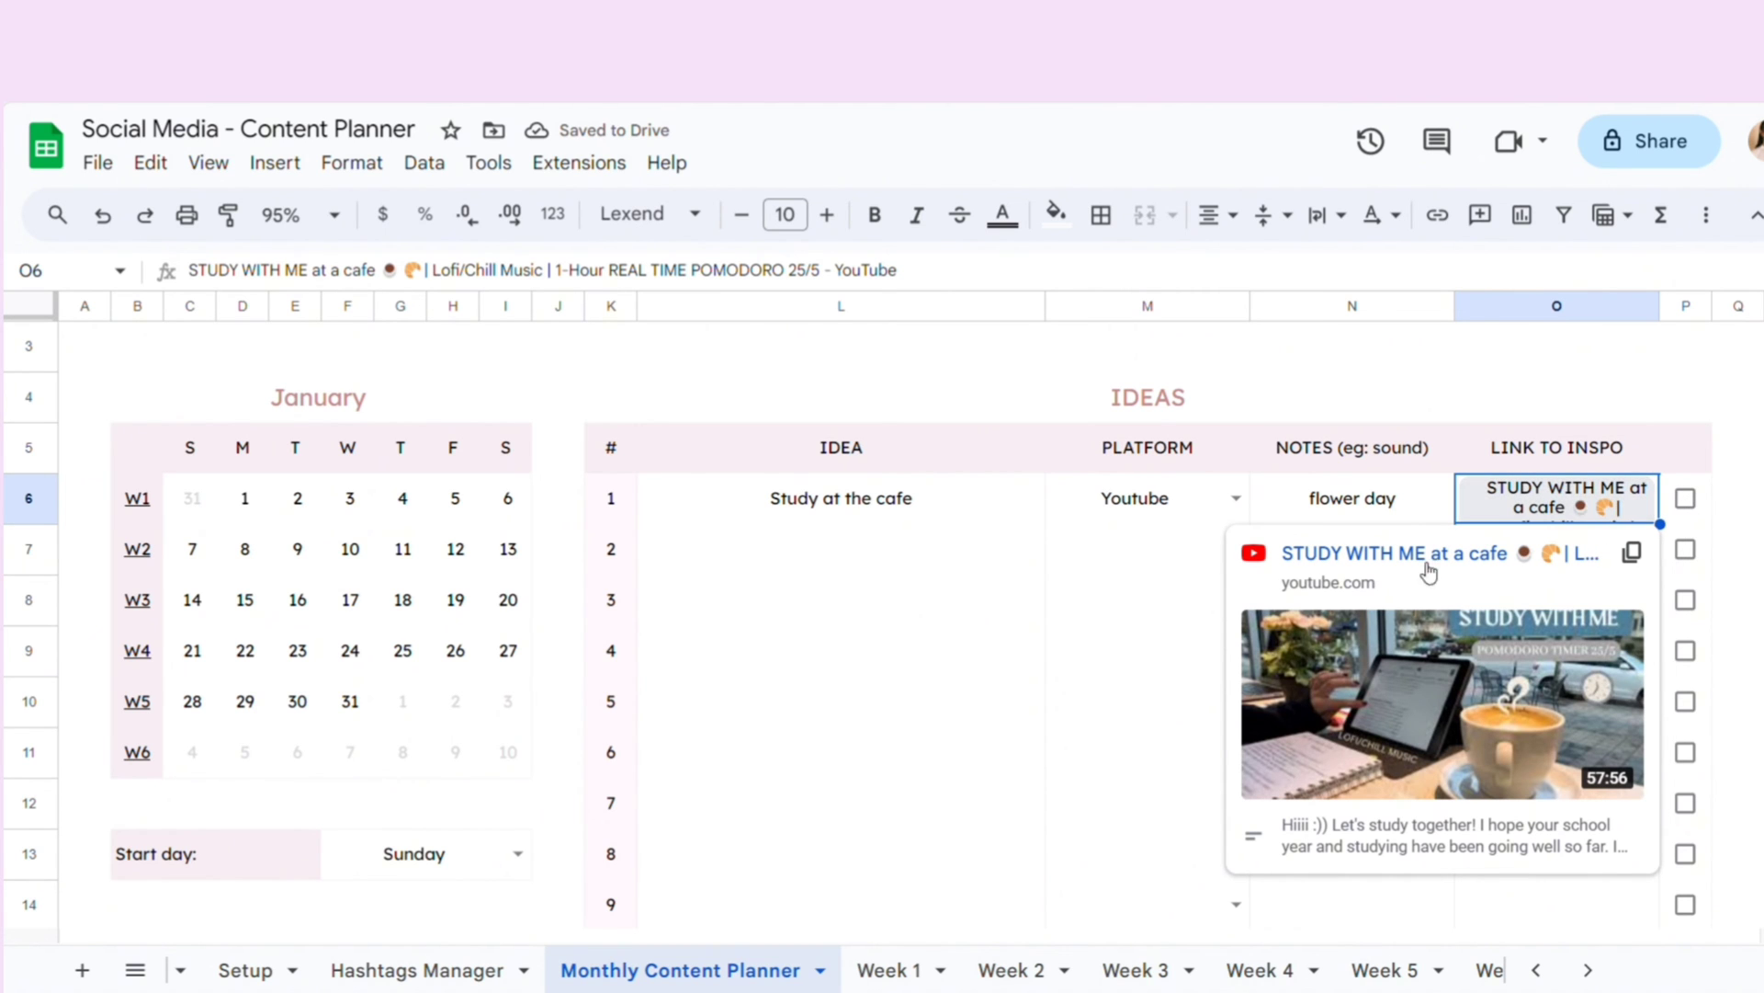
pyautogui.click(1209, 566)
pyautogui.click(1686, 500)
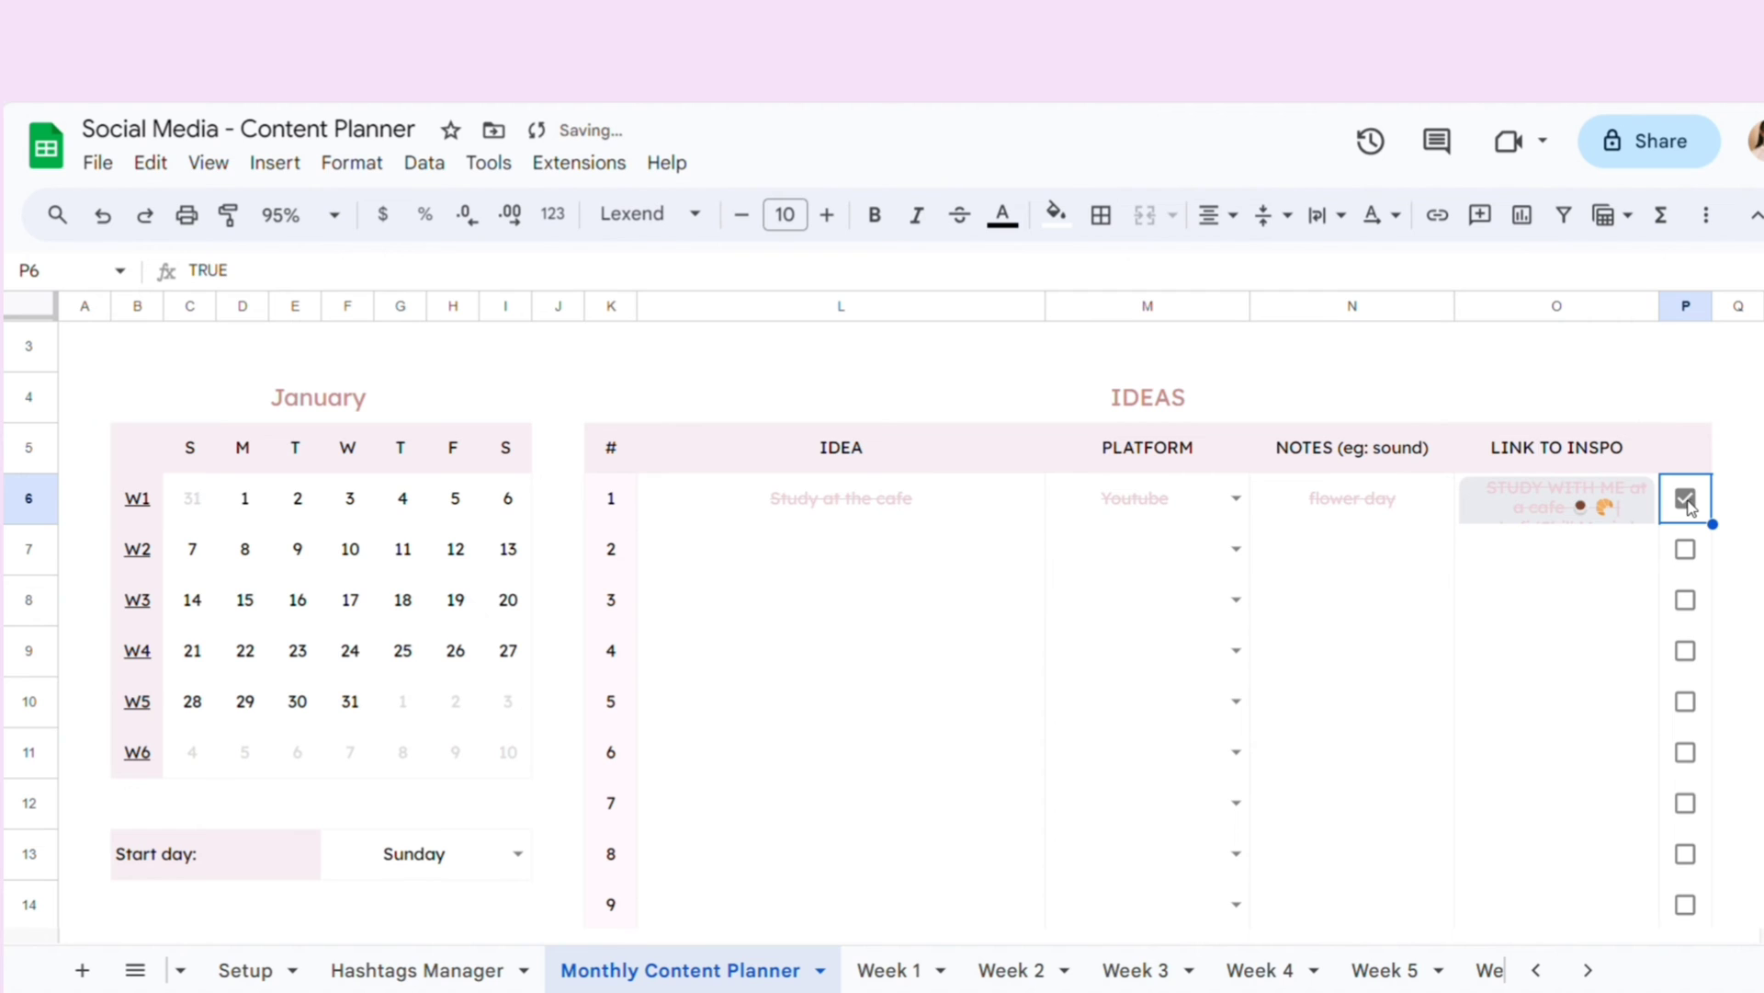
pyautogui.click(1086, 655)
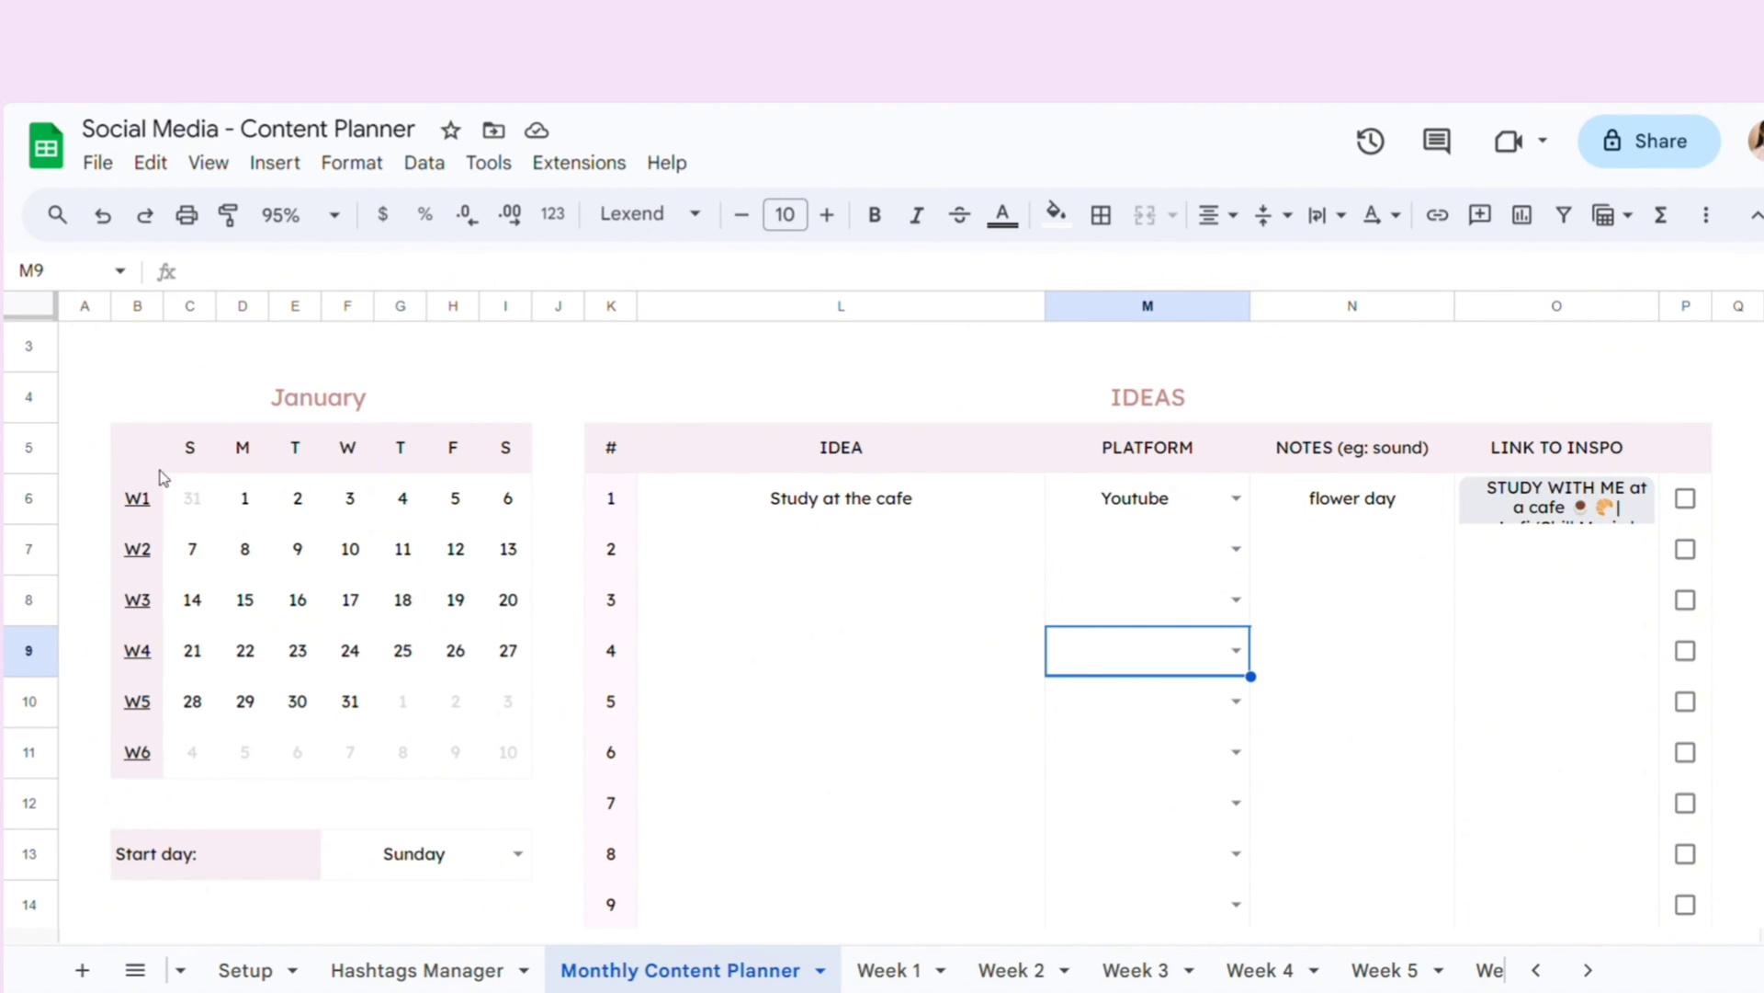
pyautogui.click(138, 507)
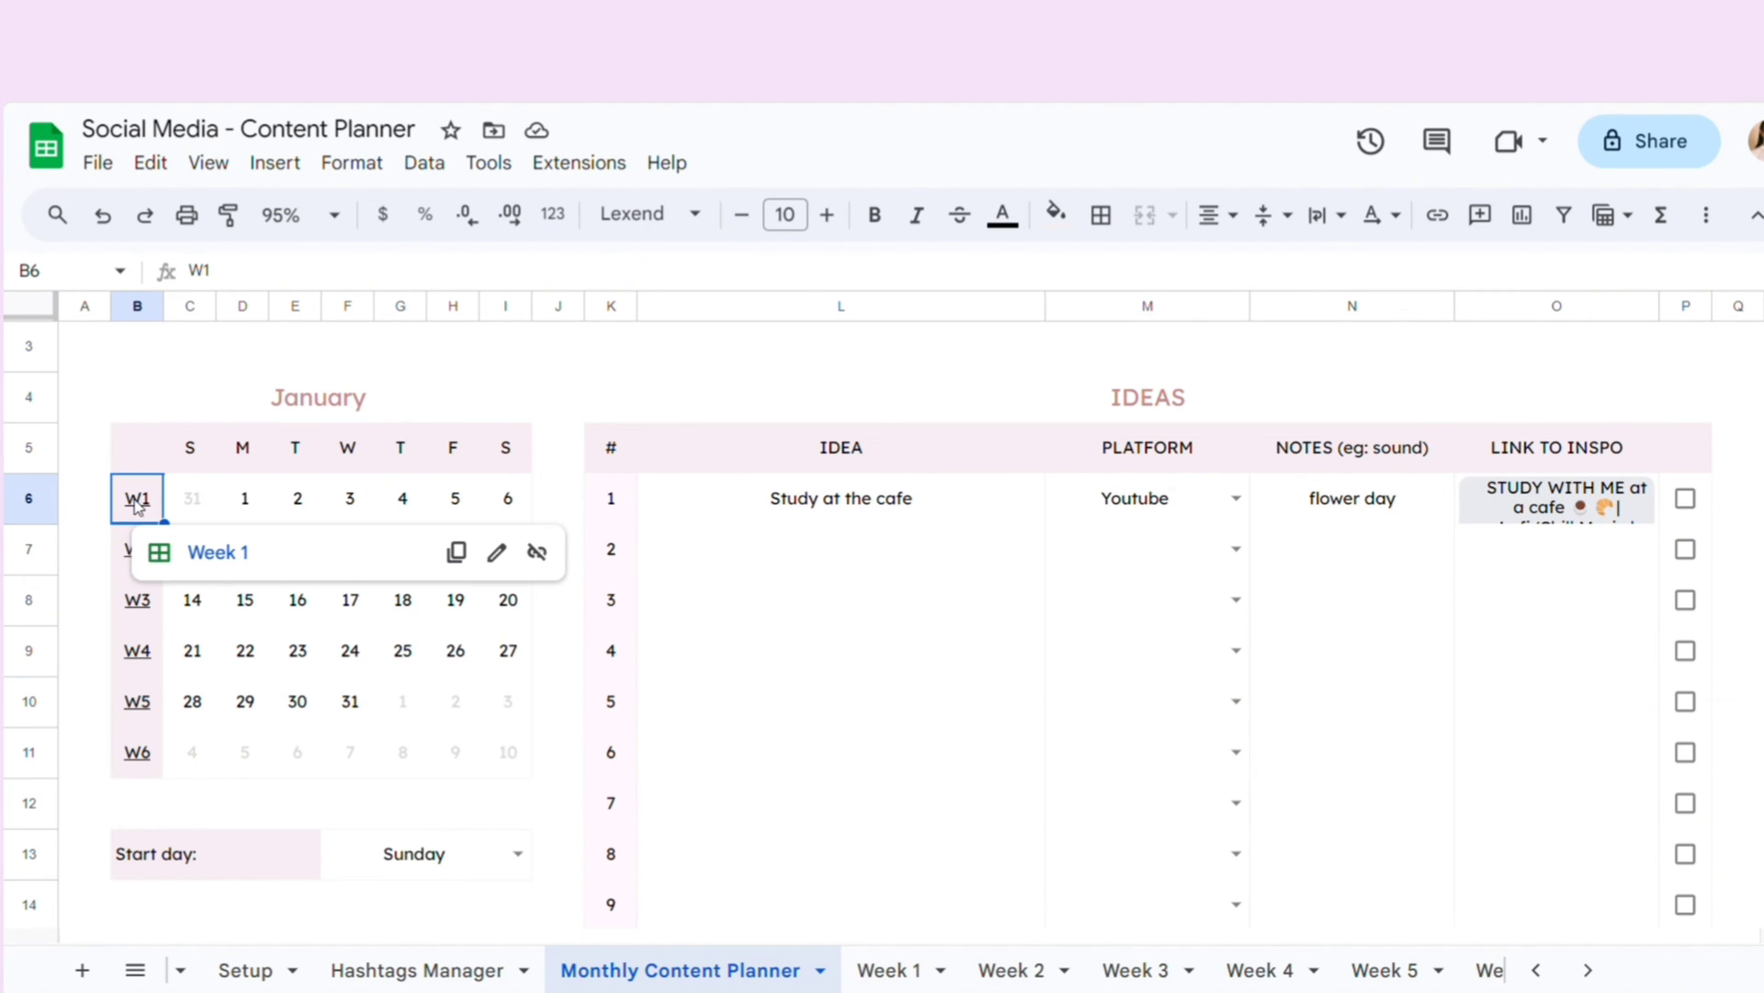
pyautogui.click(218, 554)
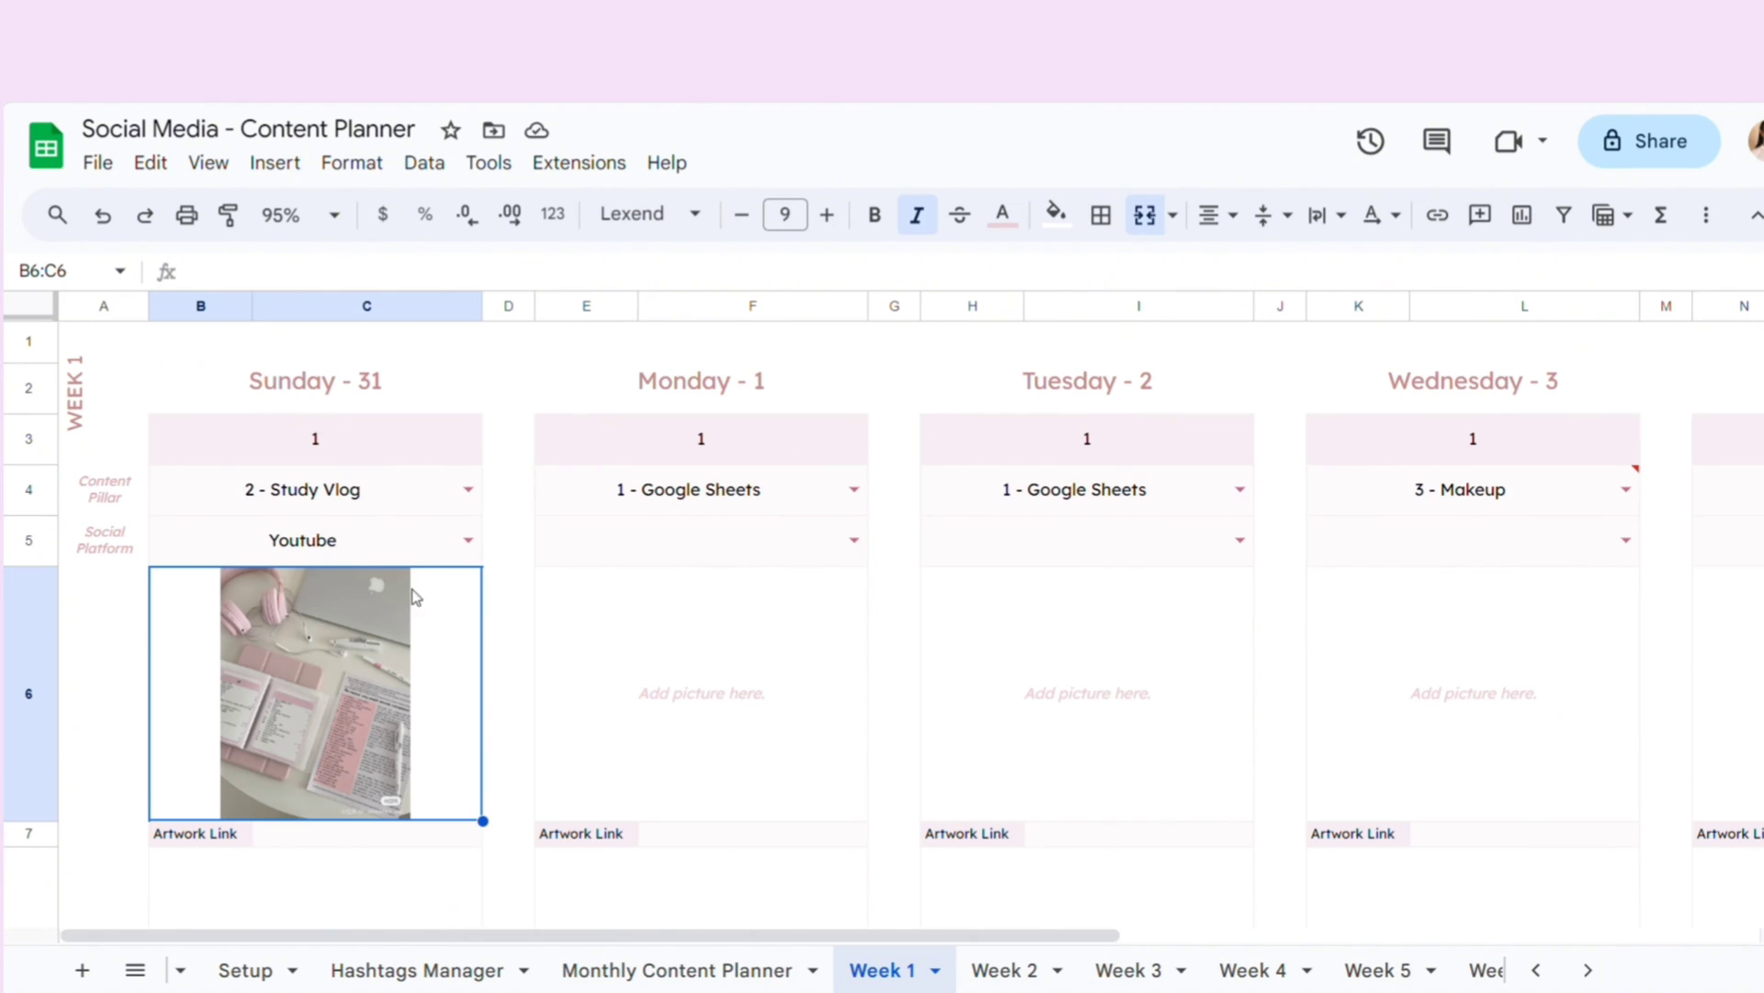
pyautogui.click(671, 695)
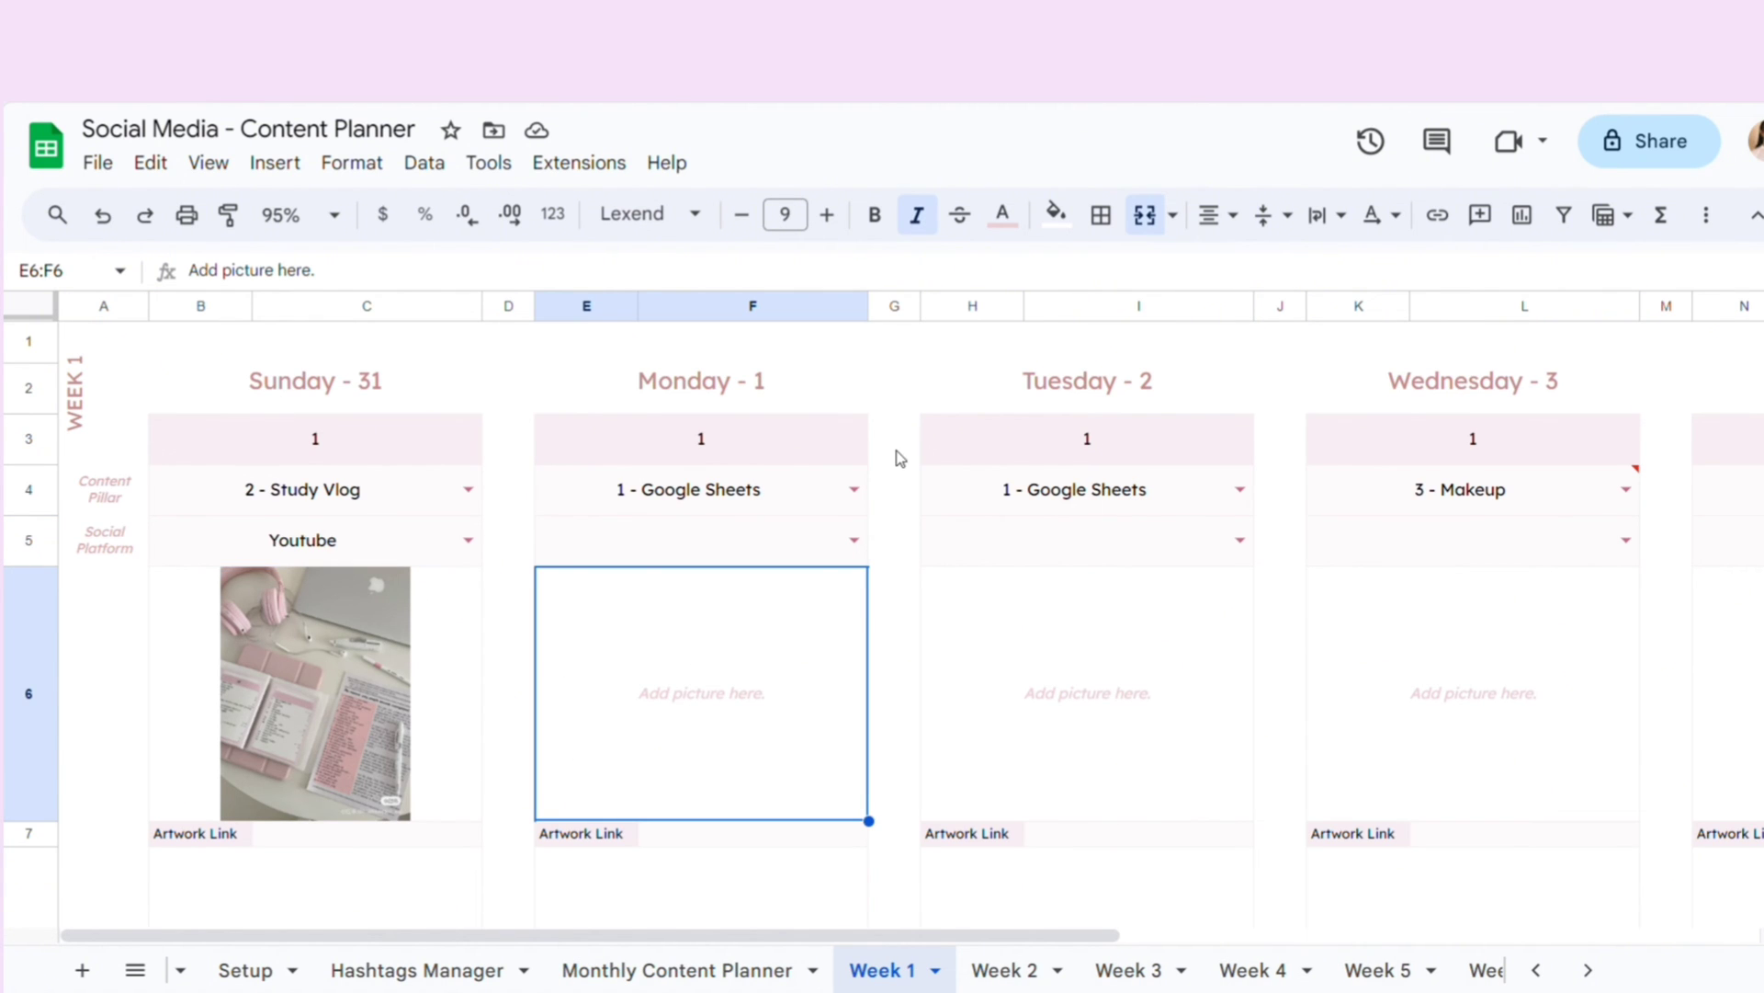
pyautogui.click(981, 969)
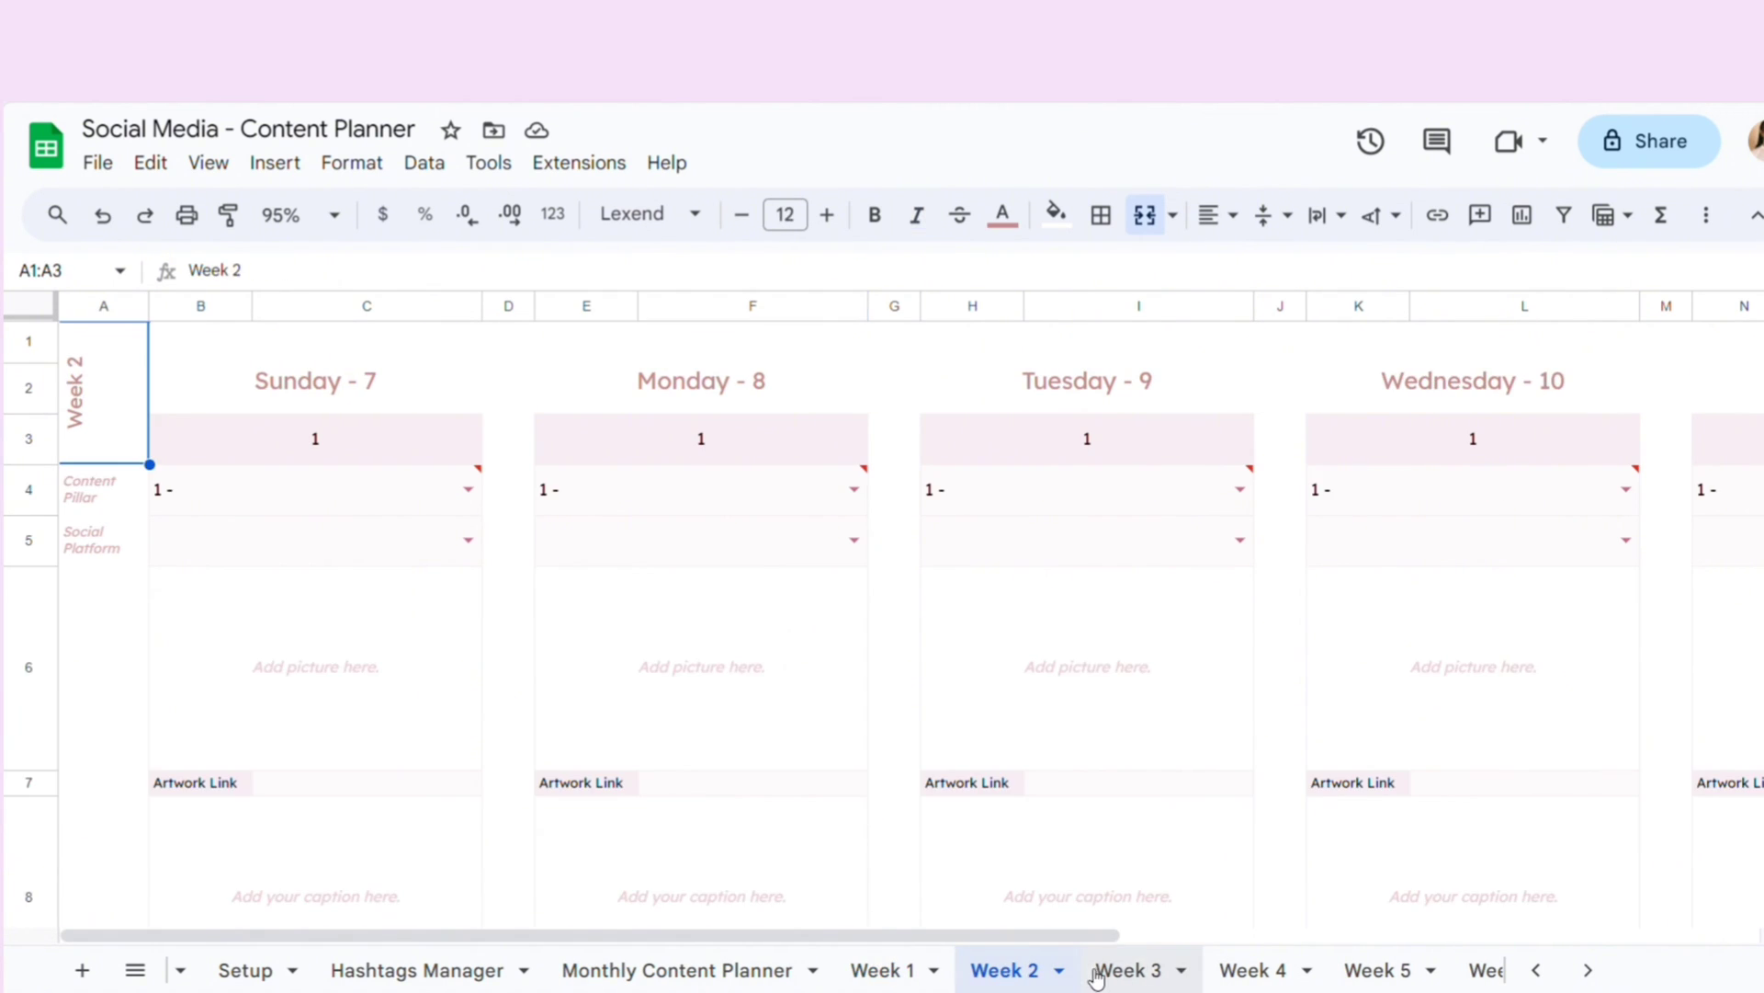
pyautogui.click(1095, 973)
pyautogui.click(887, 968)
pyautogui.click(642, 969)
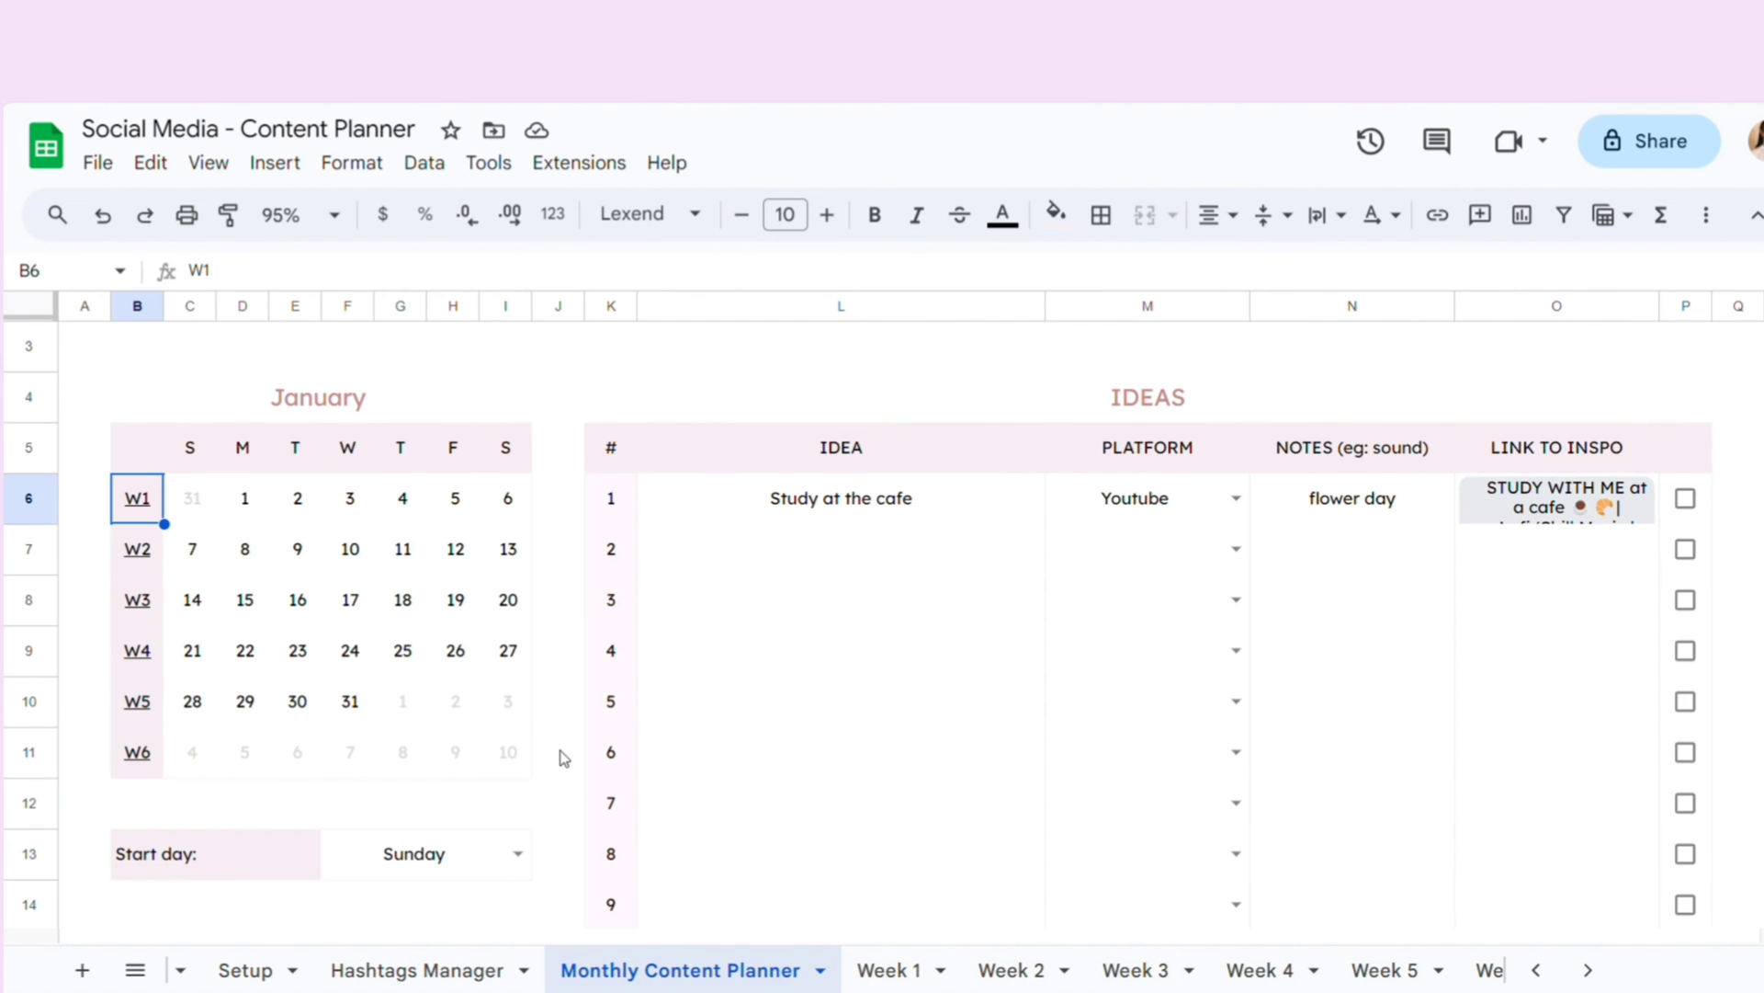
pyautogui.moveTo(136, 600)
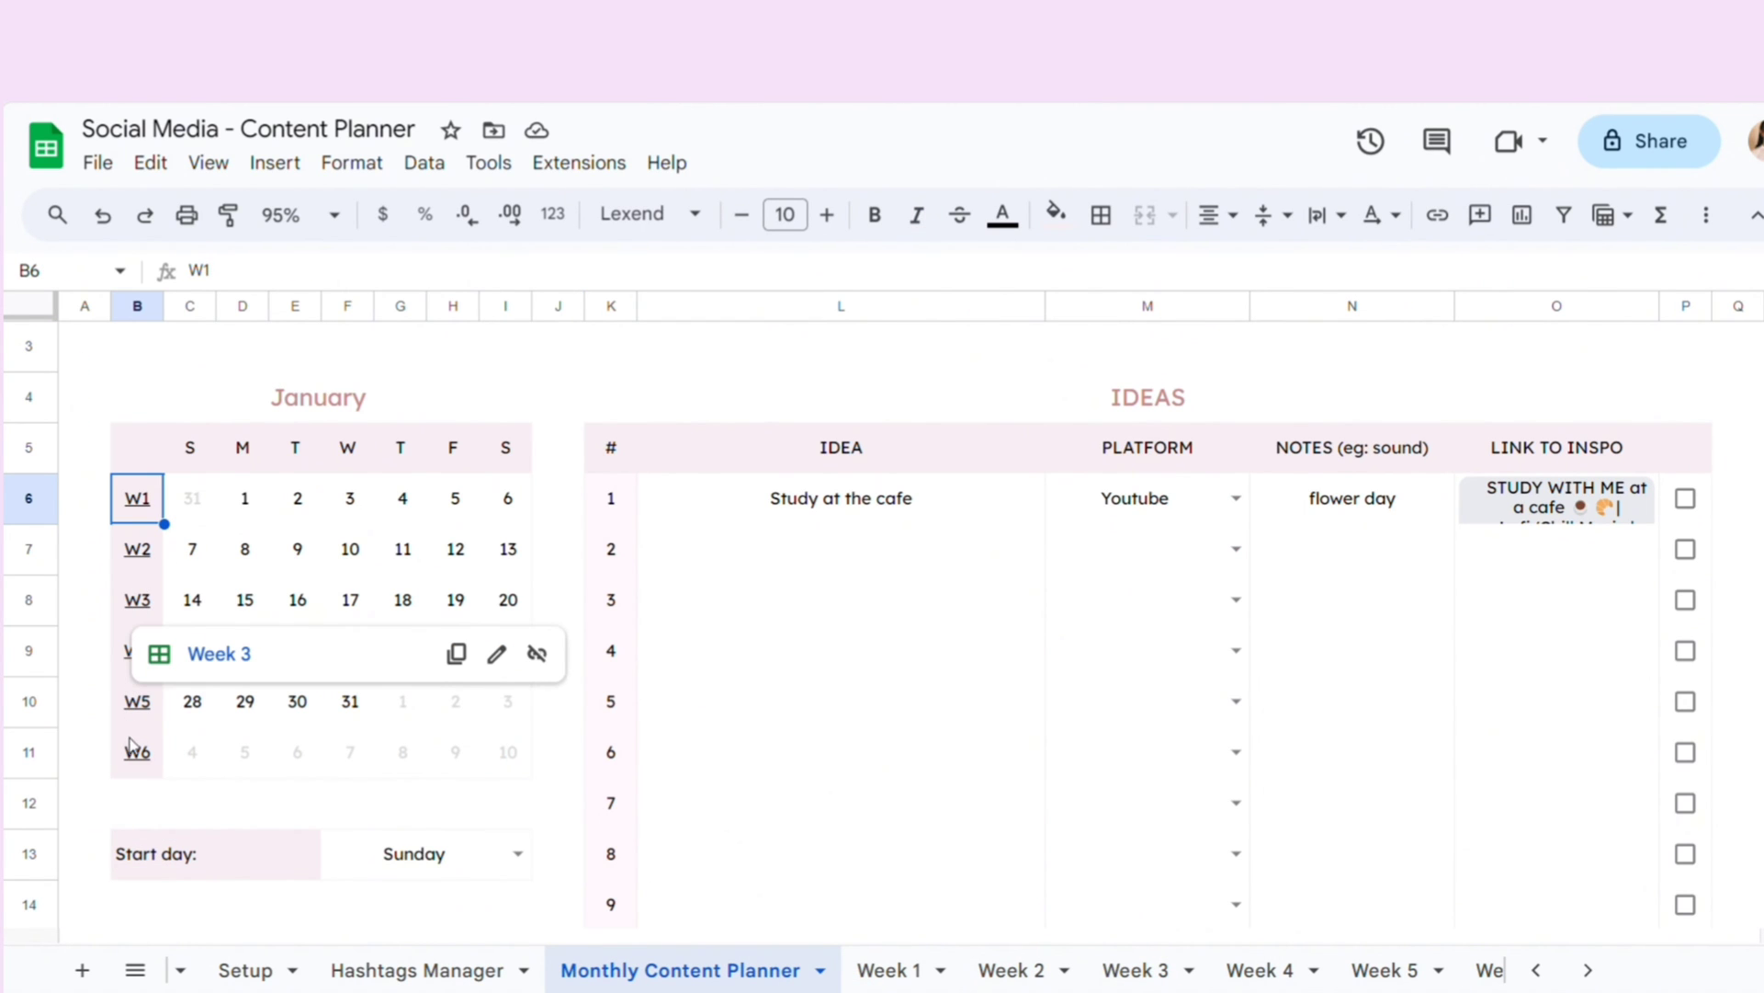
pyautogui.click(894, 970)
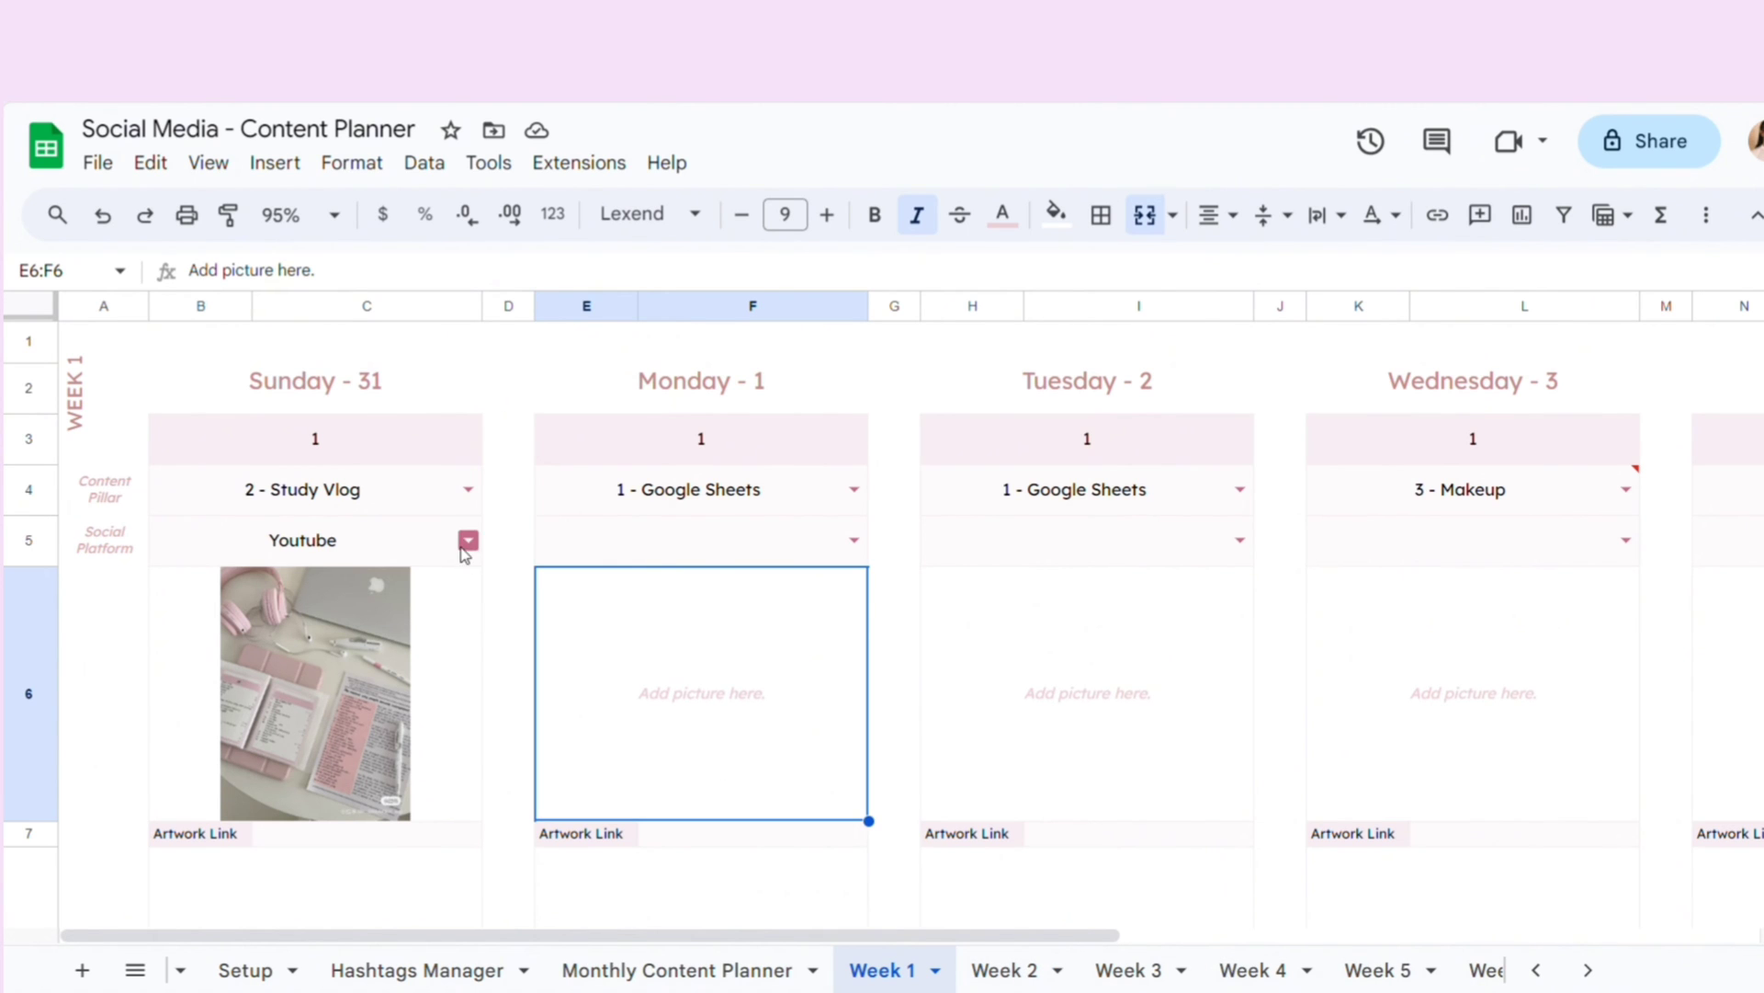
pyautogui.scroll(-1, 315, 441)
pyautogui.scroll(1, 314, 438)
# - Set Monday's content pillar to 2 - Study Vlog and its platform to Youtube
pyautogui.click(123, 499)
pyautogui.click(765, 497)
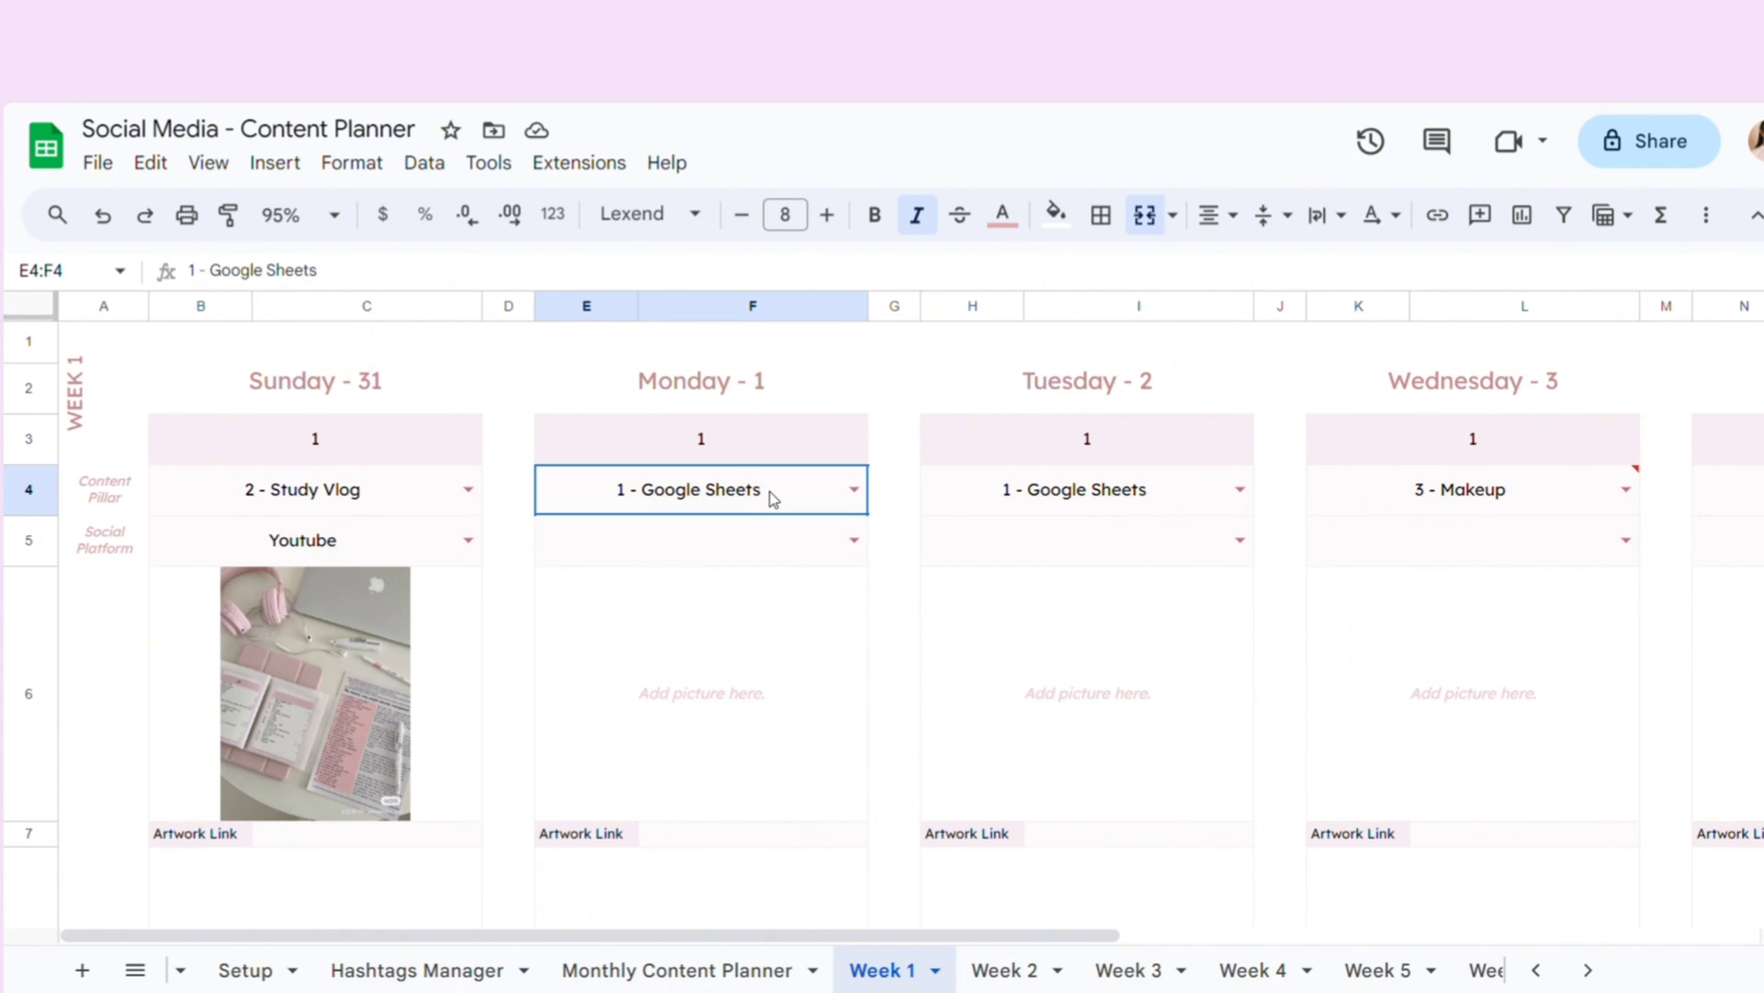
pyautogui.click(854, 489)
pyautogui.click(742, 569)
pyautogui.click(856, 539)
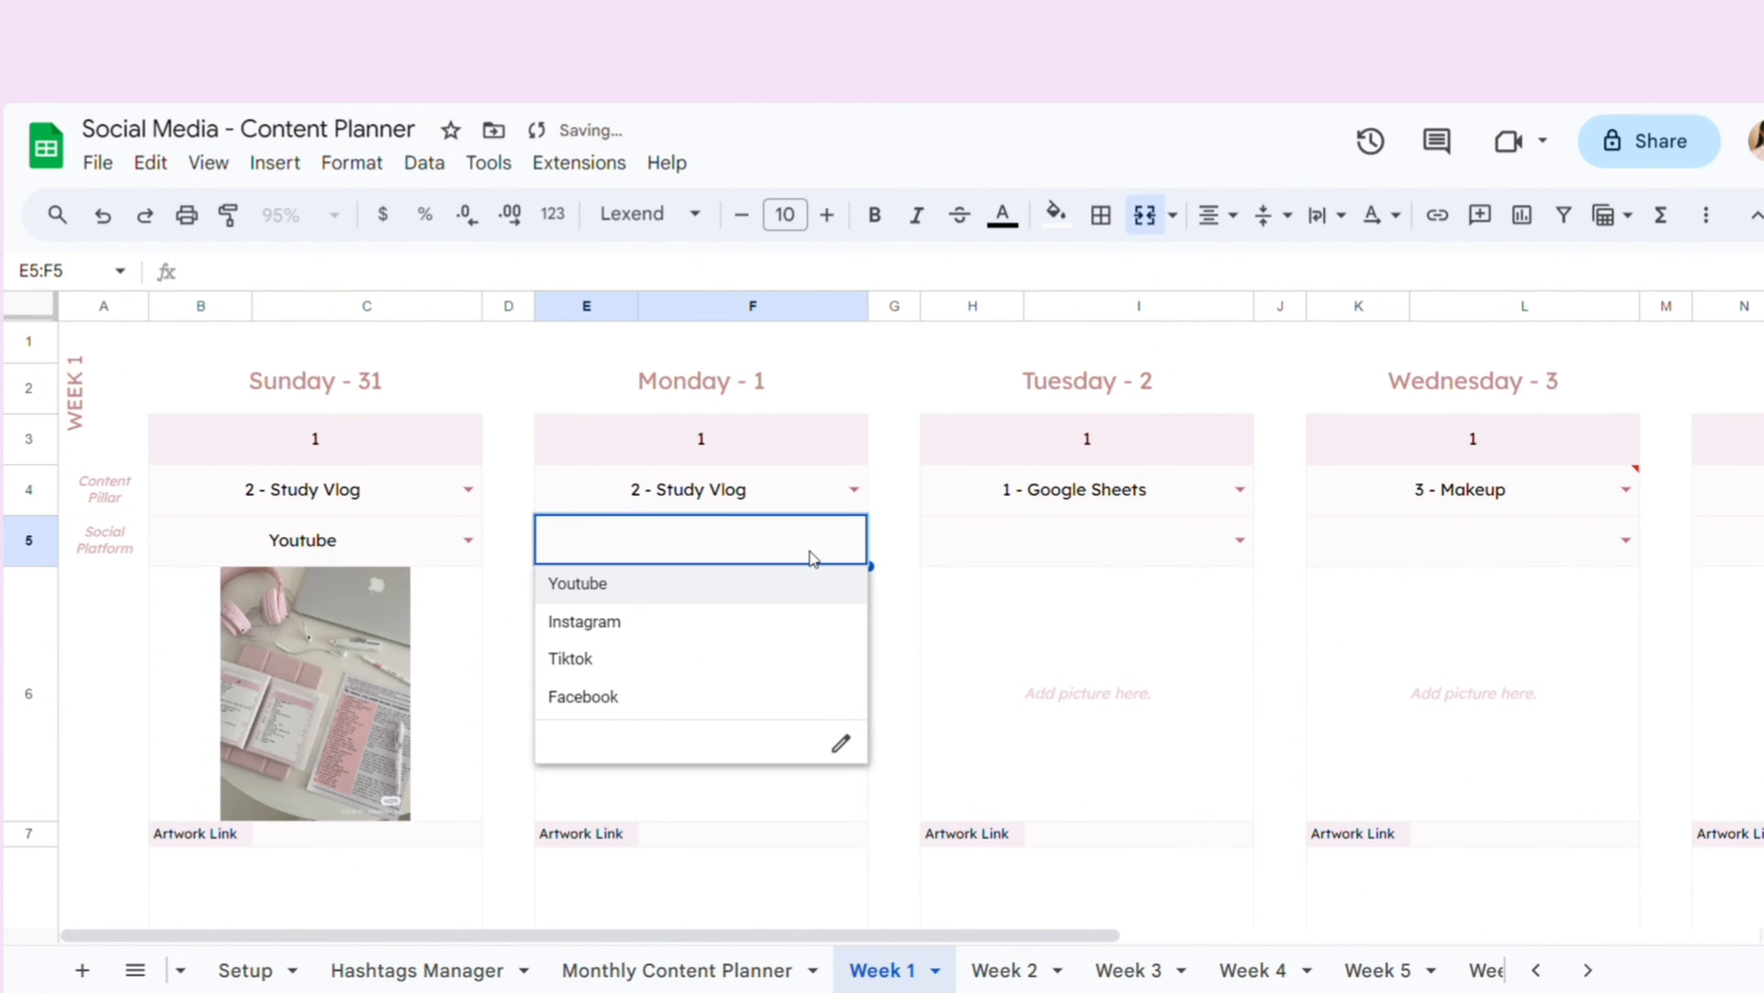
pyautogui.click(609, 586)
# - Insert an uploaded photo inside Monday's picture cell via Insert image in cell
pyautogui.click(722, 631)
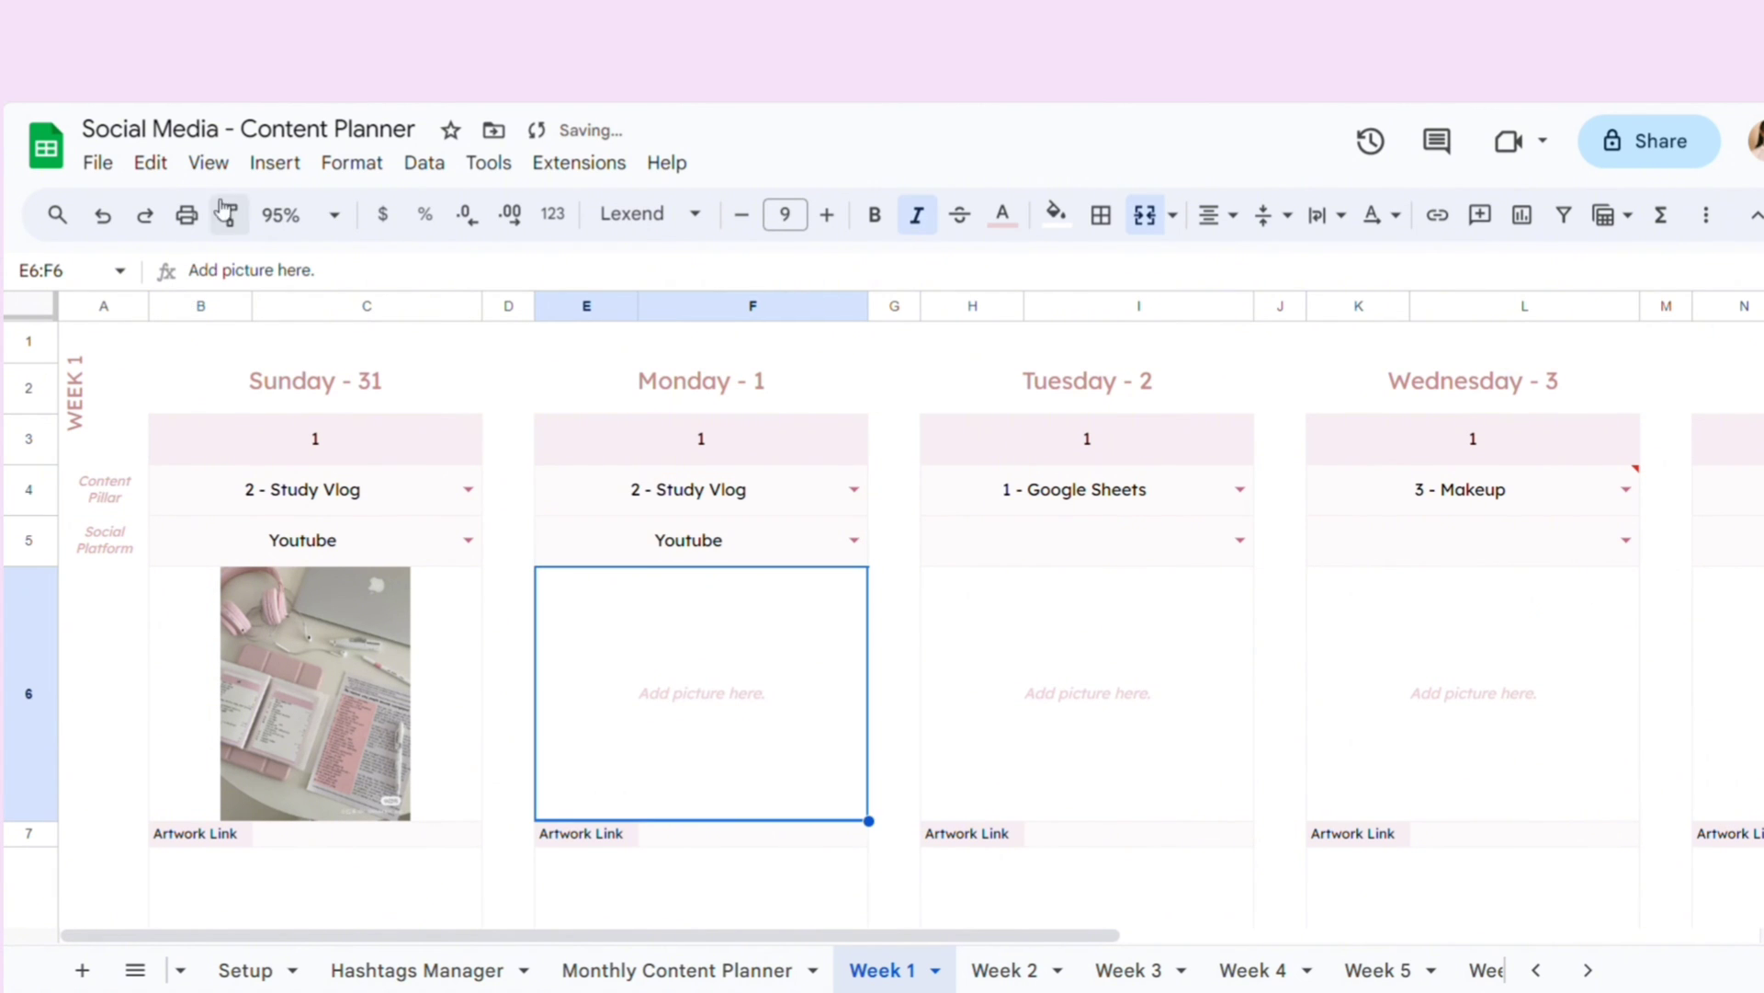
pyautogui.click(274, 164)
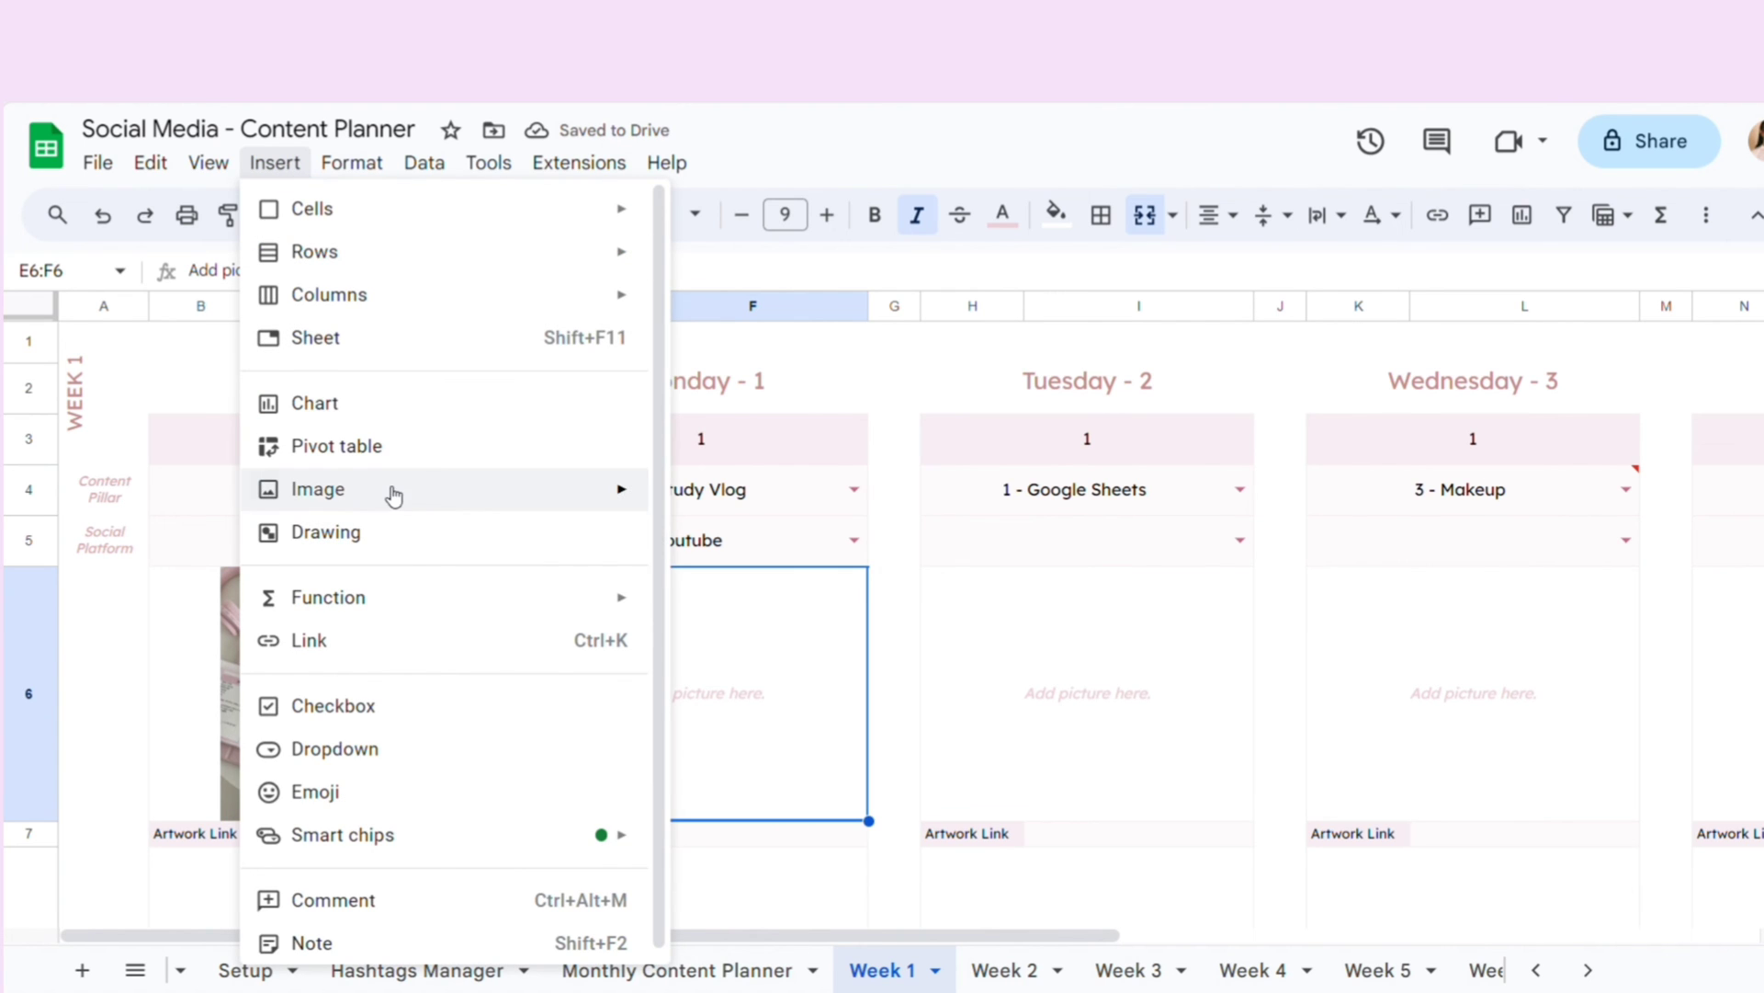
pyautogui.moveTo(318, 488)
pyautogui.click(718, 498)
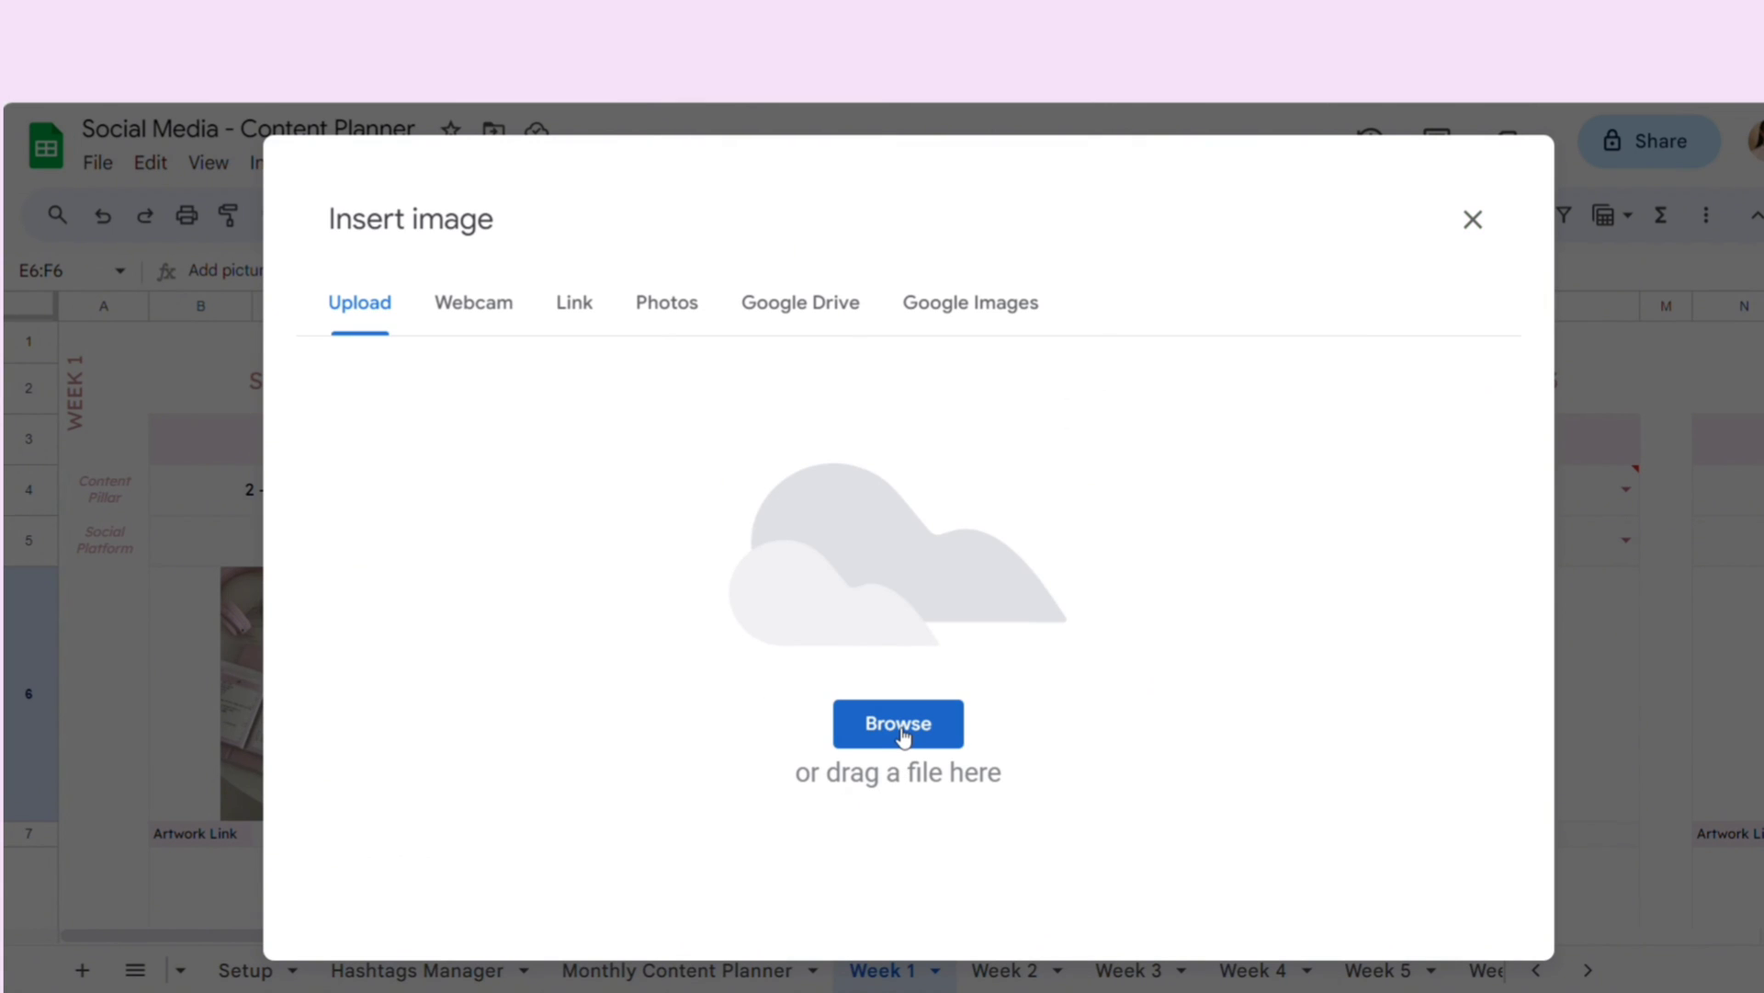
pyautogui.click(897, 732)
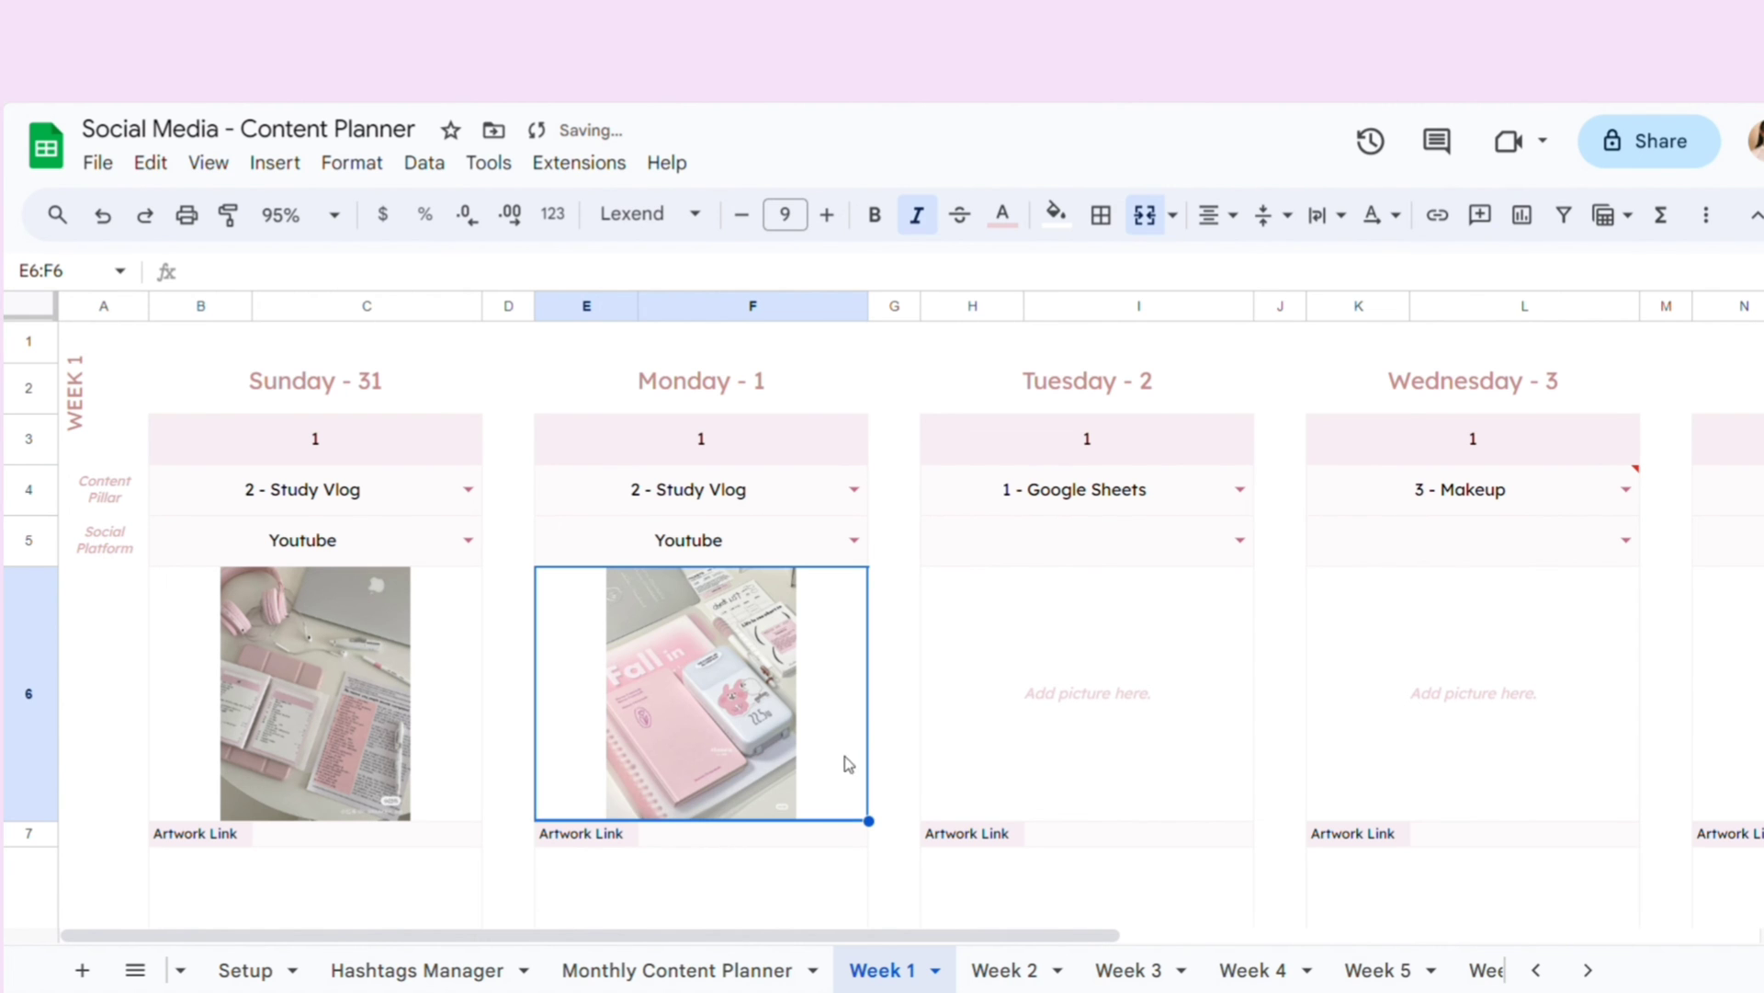
pyautogui.scroll(-1, 845, 763)
# - Replace Monday's placeholder caption with 'Study with me at the cafe.'
pyautogui.click(893, 661)
pyautogui.click(757, 635)
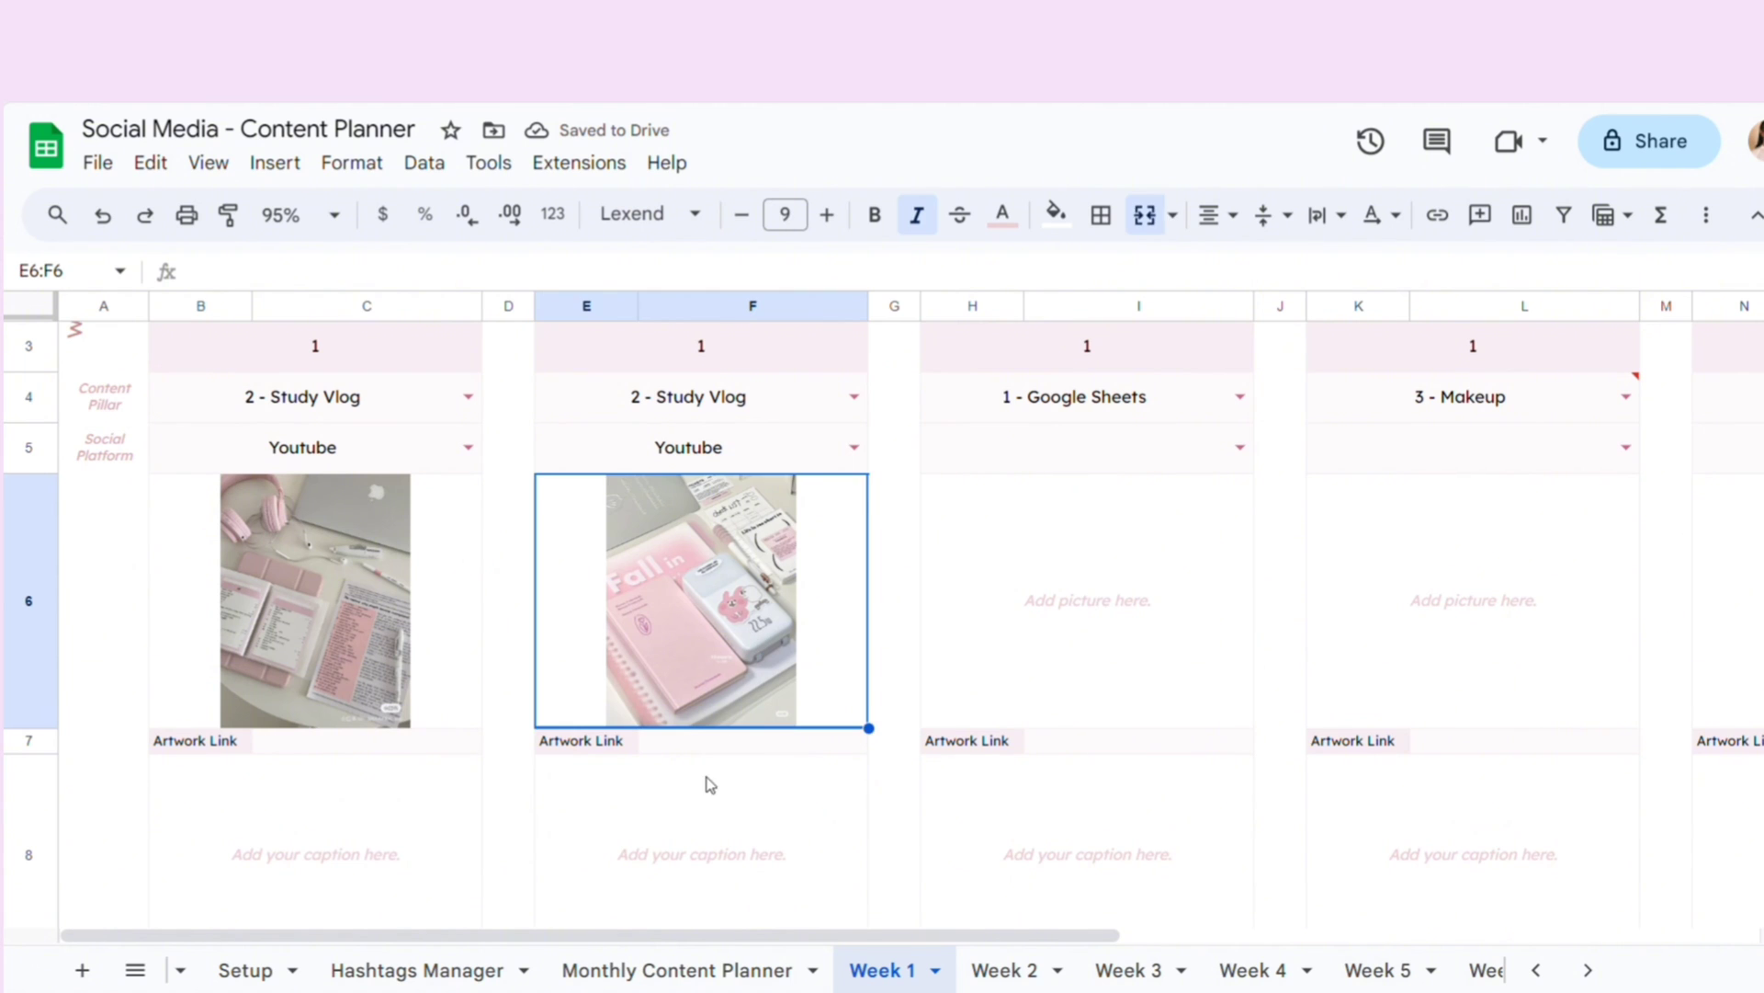
pyautogui.click(698, 745)
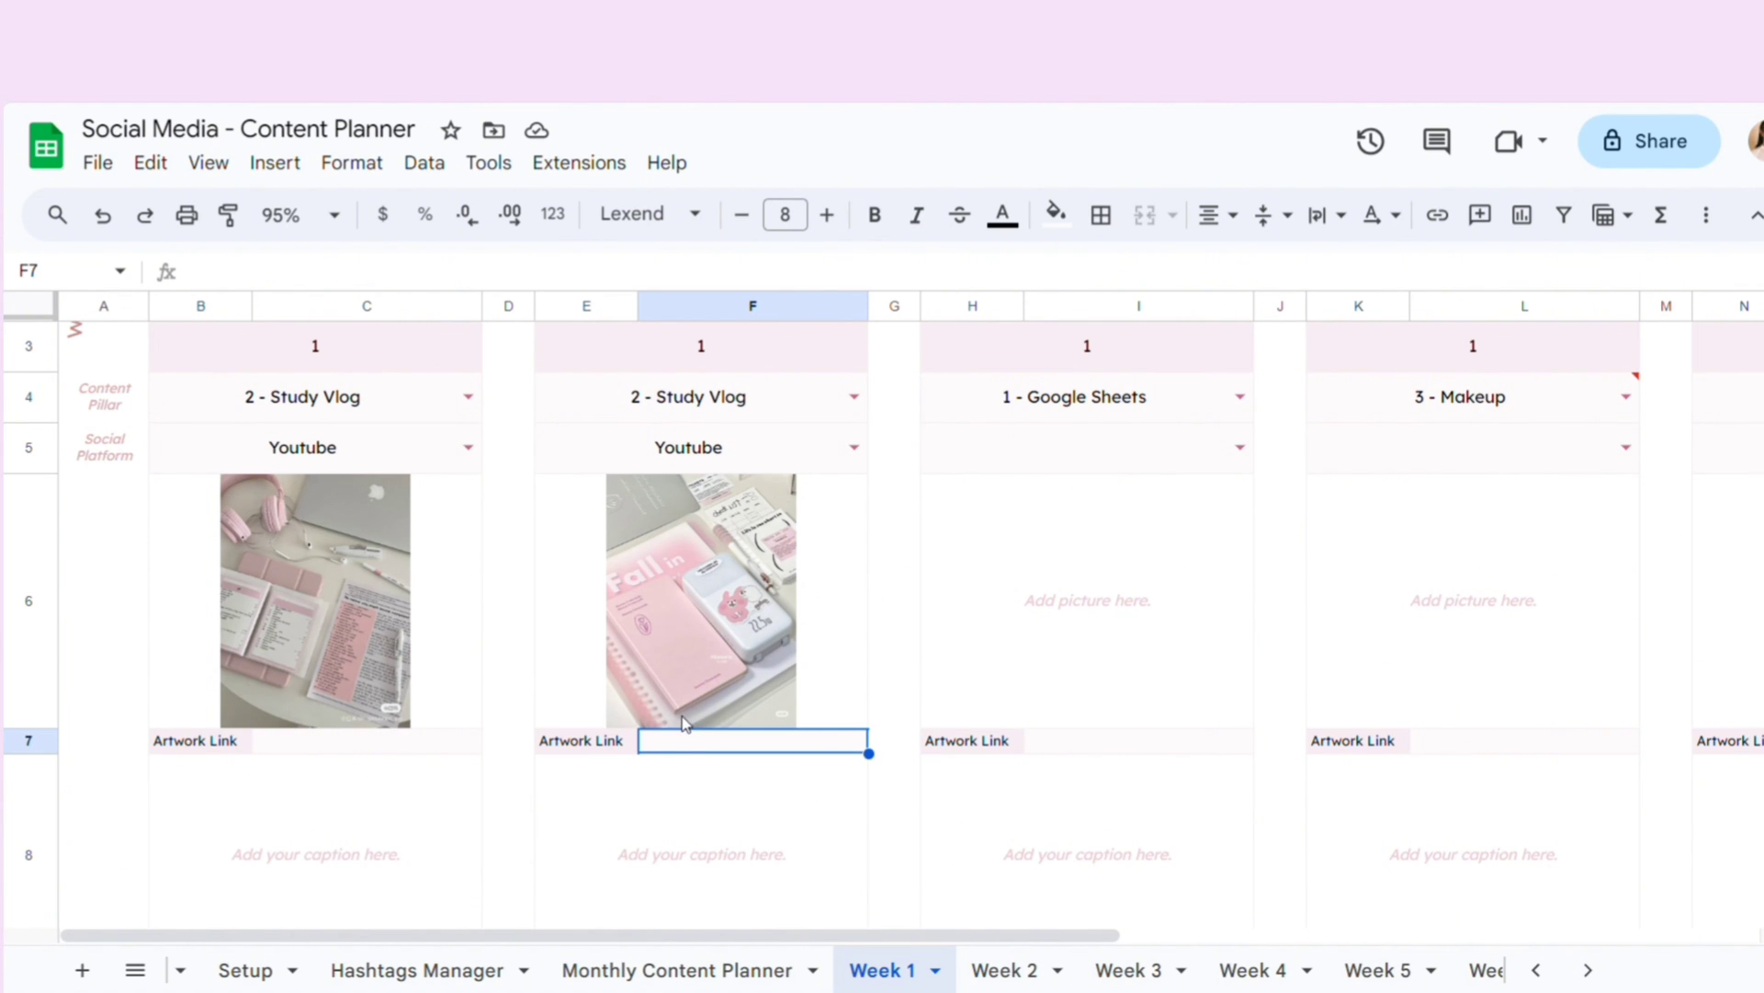
pyautogui.scroll(-1, 675, 717)
pyautogui.scroll(-3, 660, 635)
pyautogui.scroll(3, 655, 630)
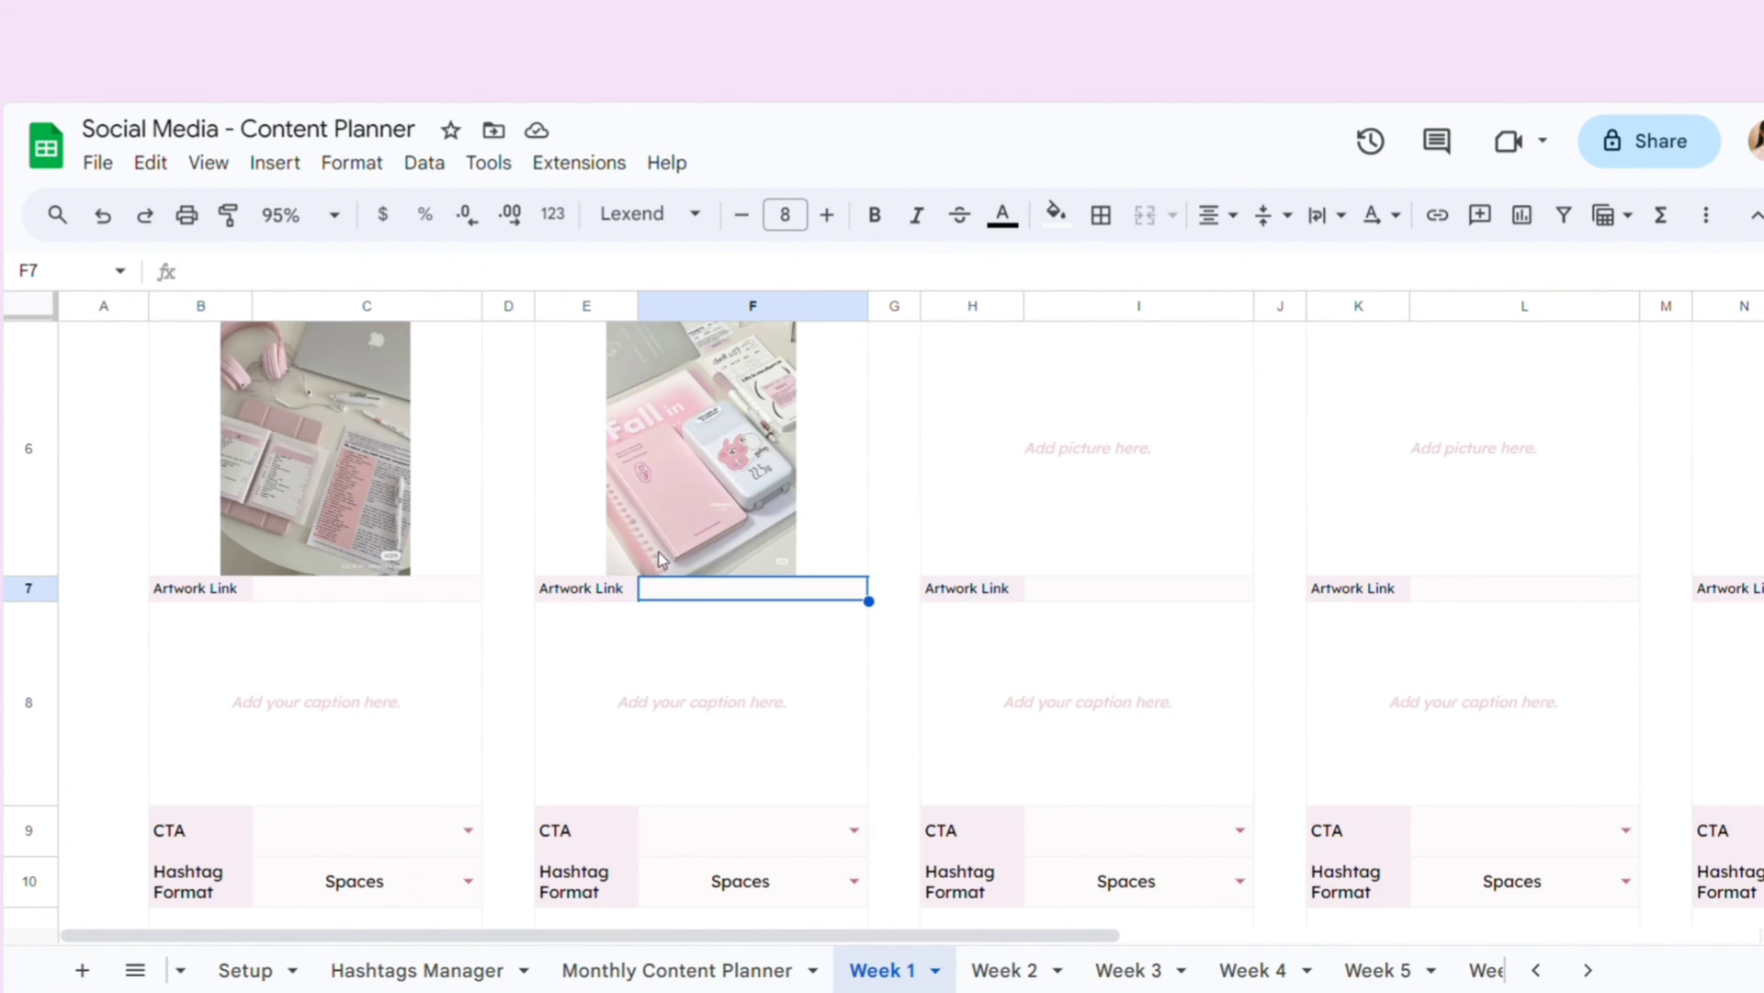
pyautogui.click(649, 705)
pyautogui.doubleClick(650, 704)
pyautogui.hotkey('ctrl', 'a')
pyautogui.write('St')
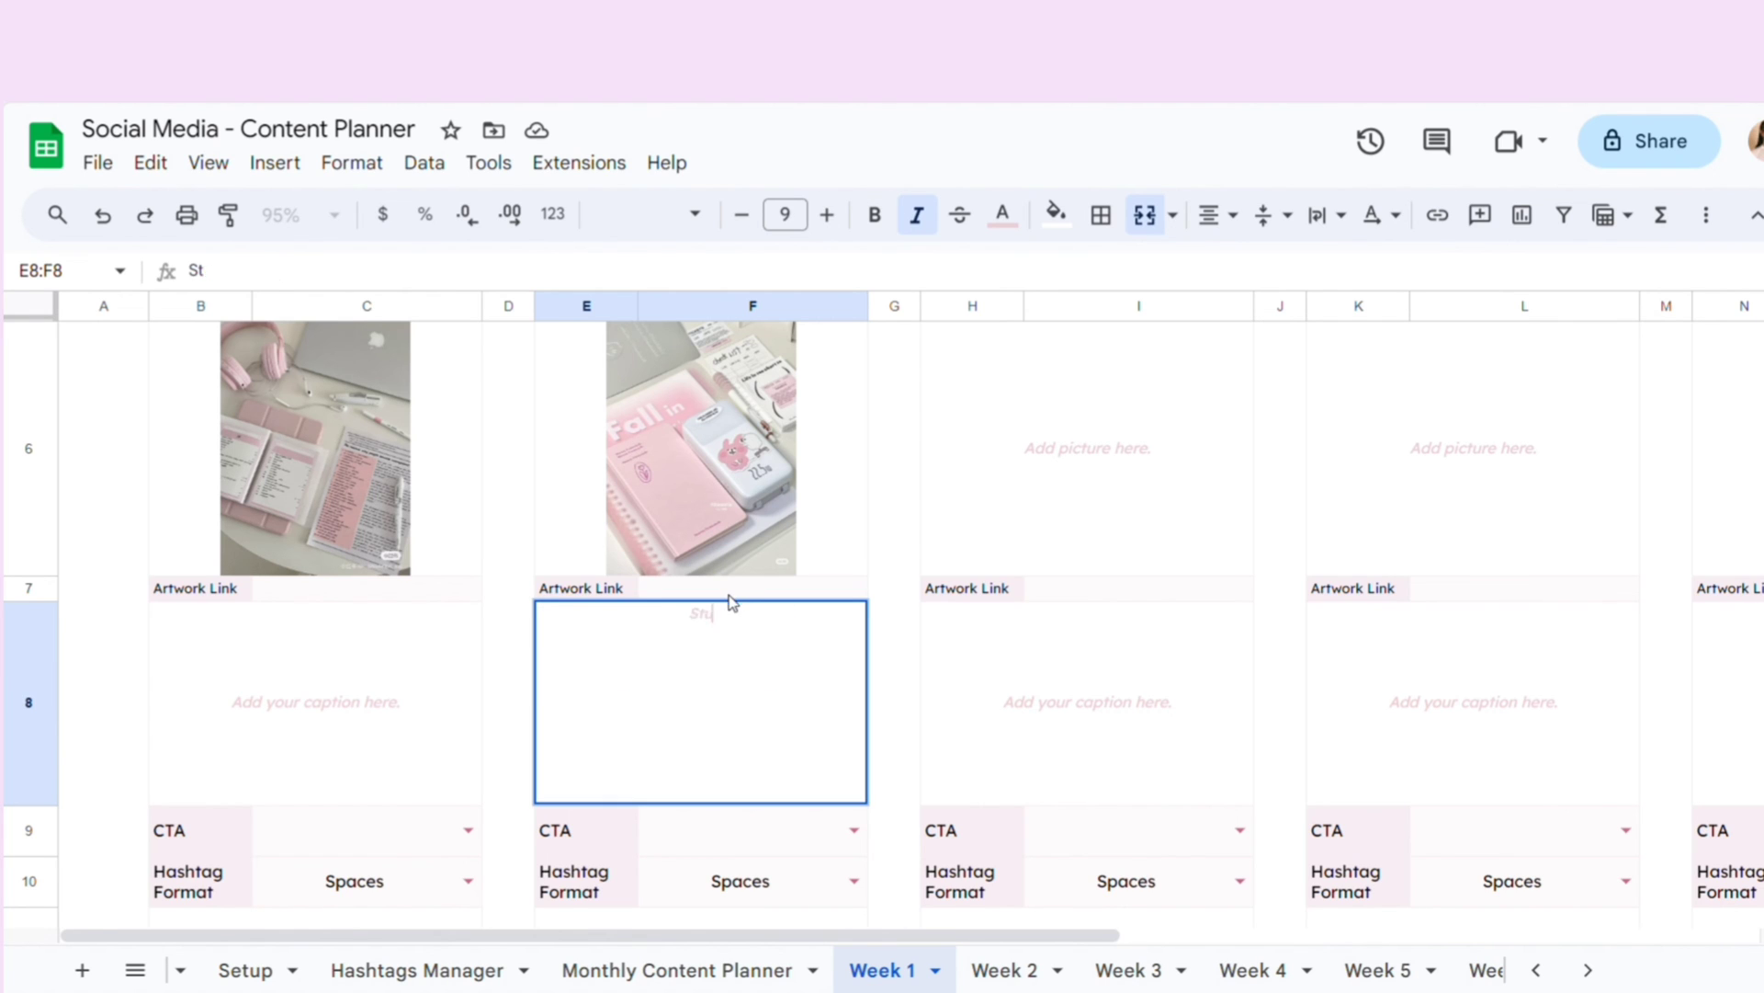
pyautogui.write('udy with me at the c')
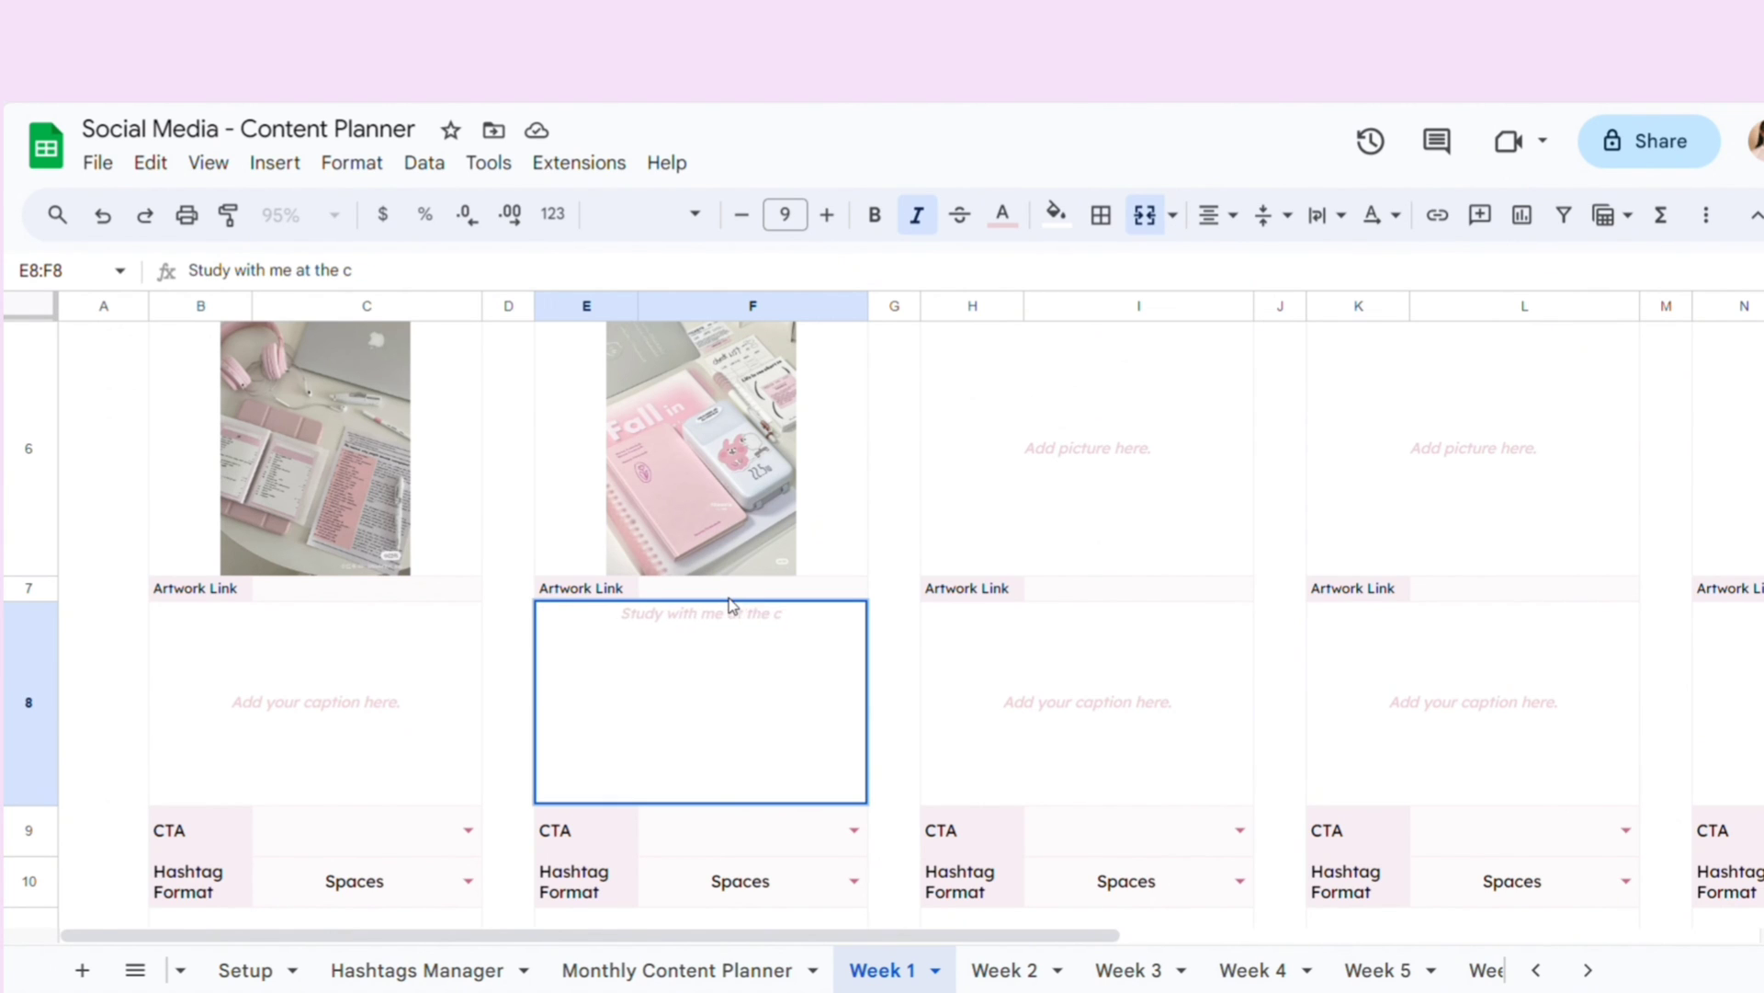
pyautogui.write('afe.')
pyautogui.press('Return')
pyautogui.scroll(-2, 753, 695)
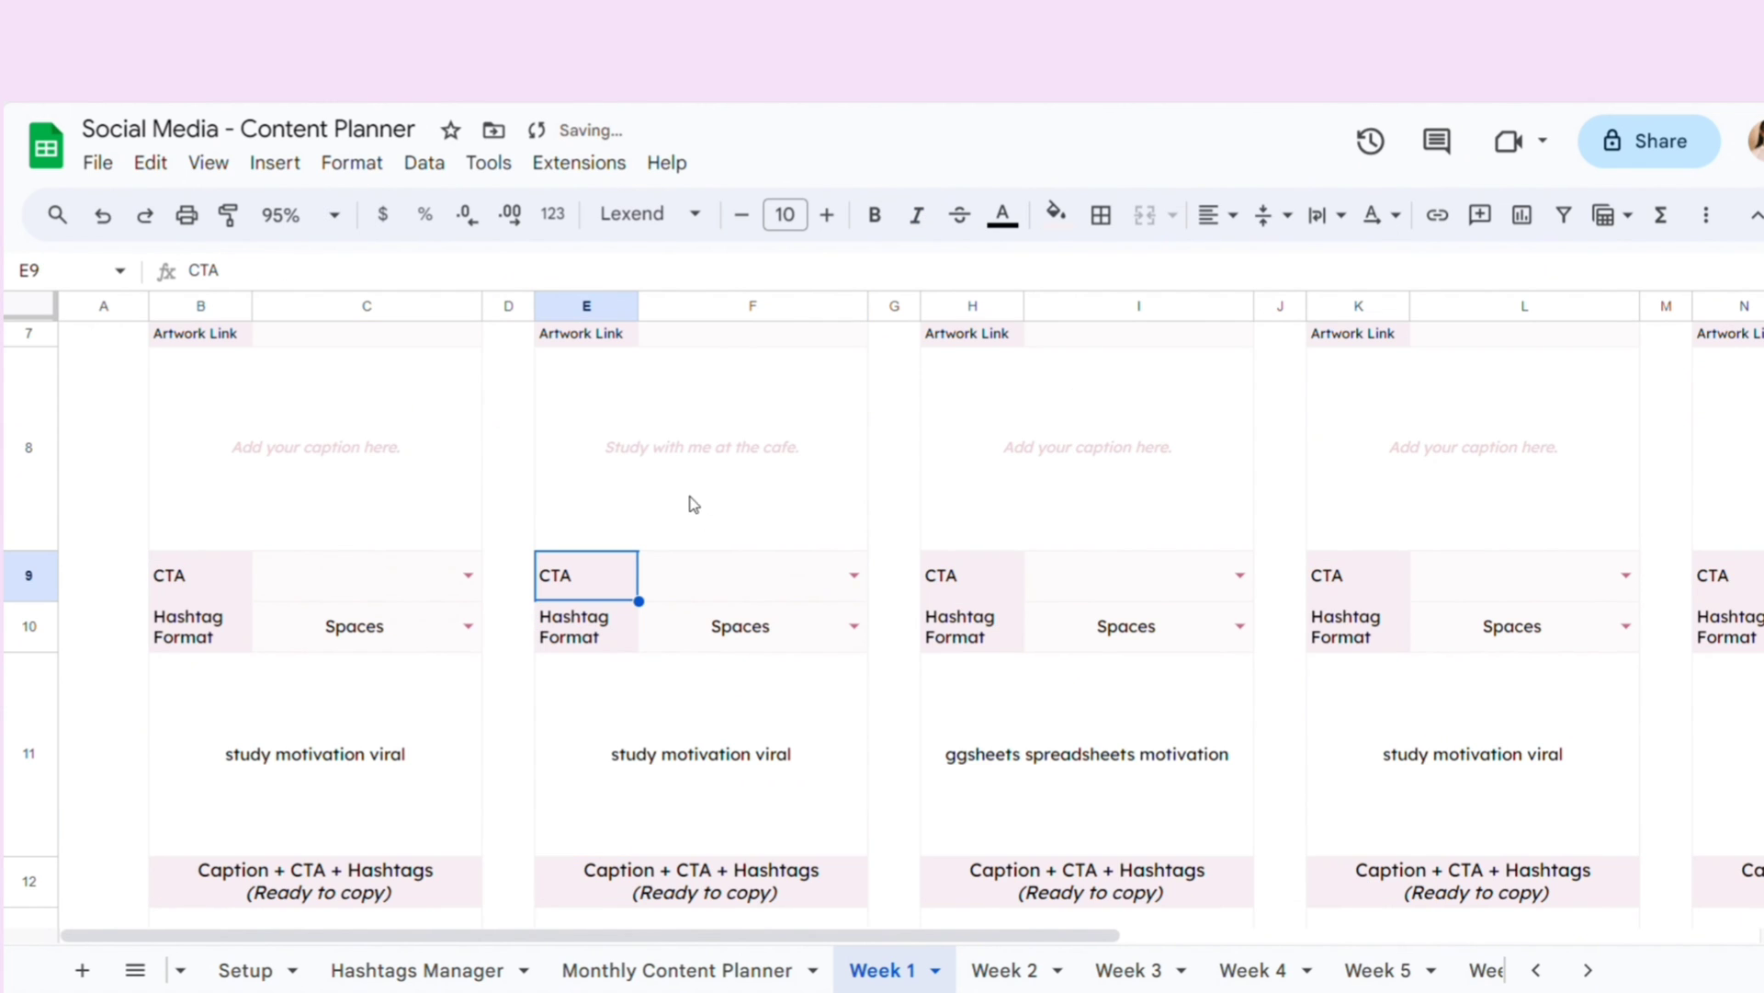
# - Peek at the call-to-action choices, then compare # sign and comma hashtag joining formats
pyautogui.click(692, 477)
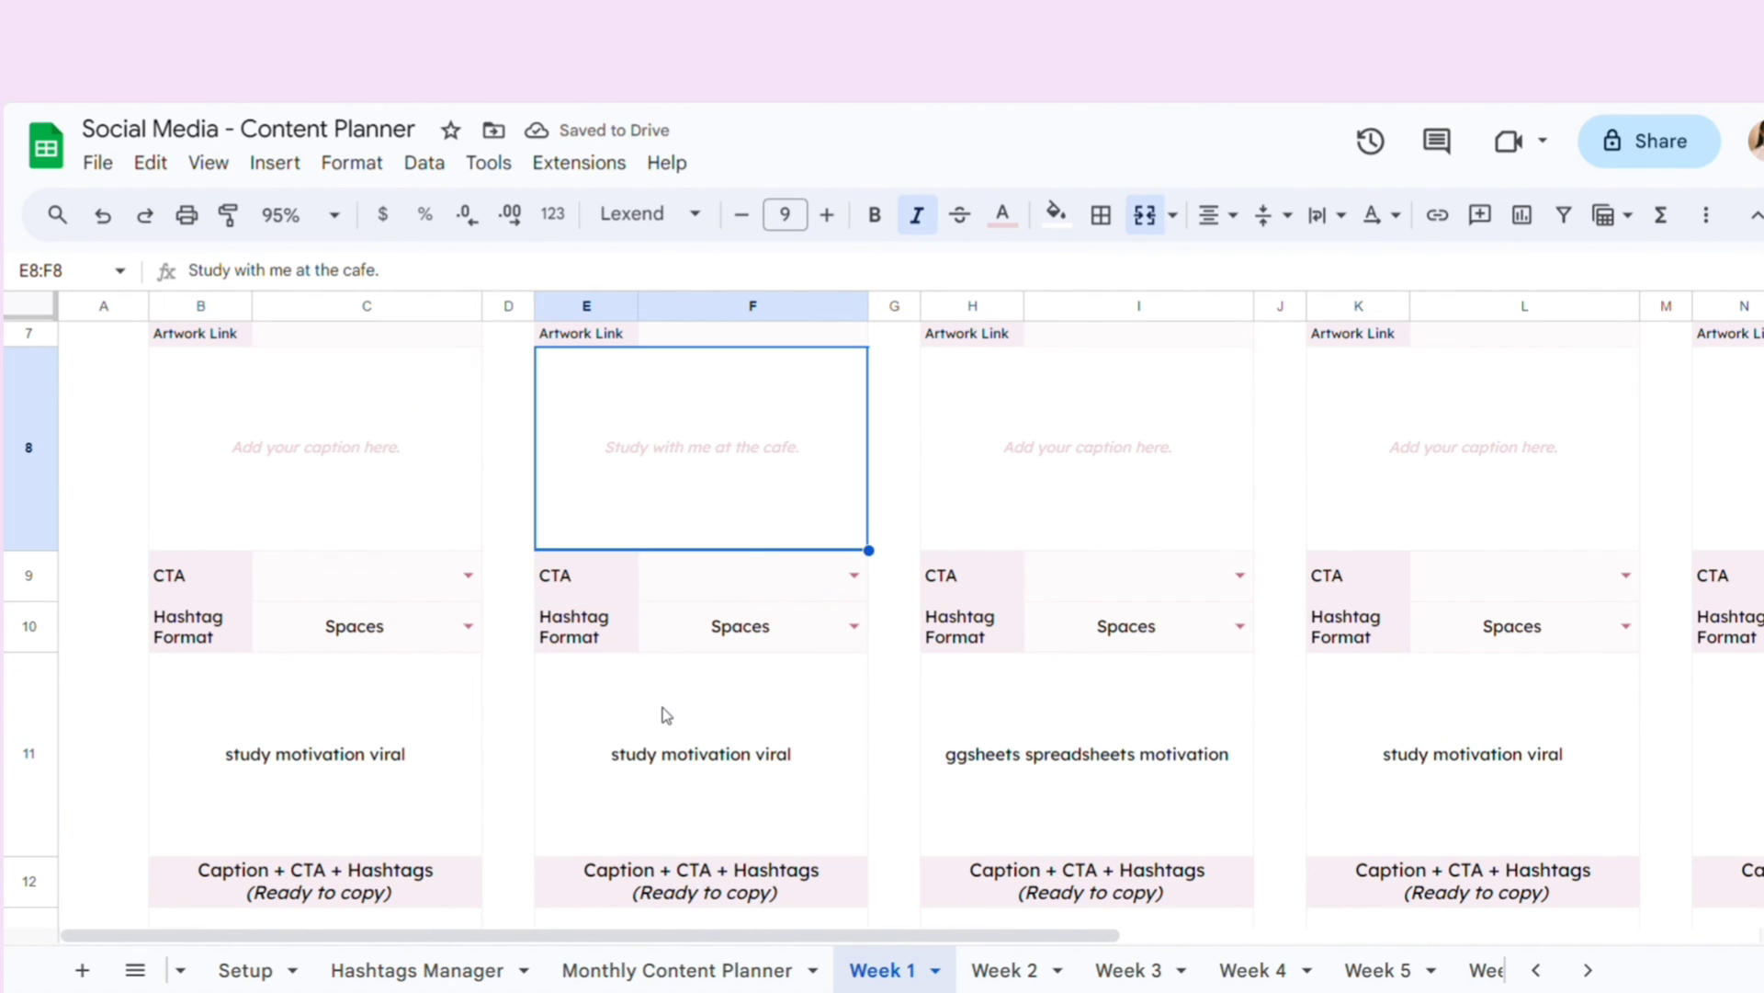
pyautogui.scroll(-2, 663, 715)
pyautogui.scroll(2, 681, 658)
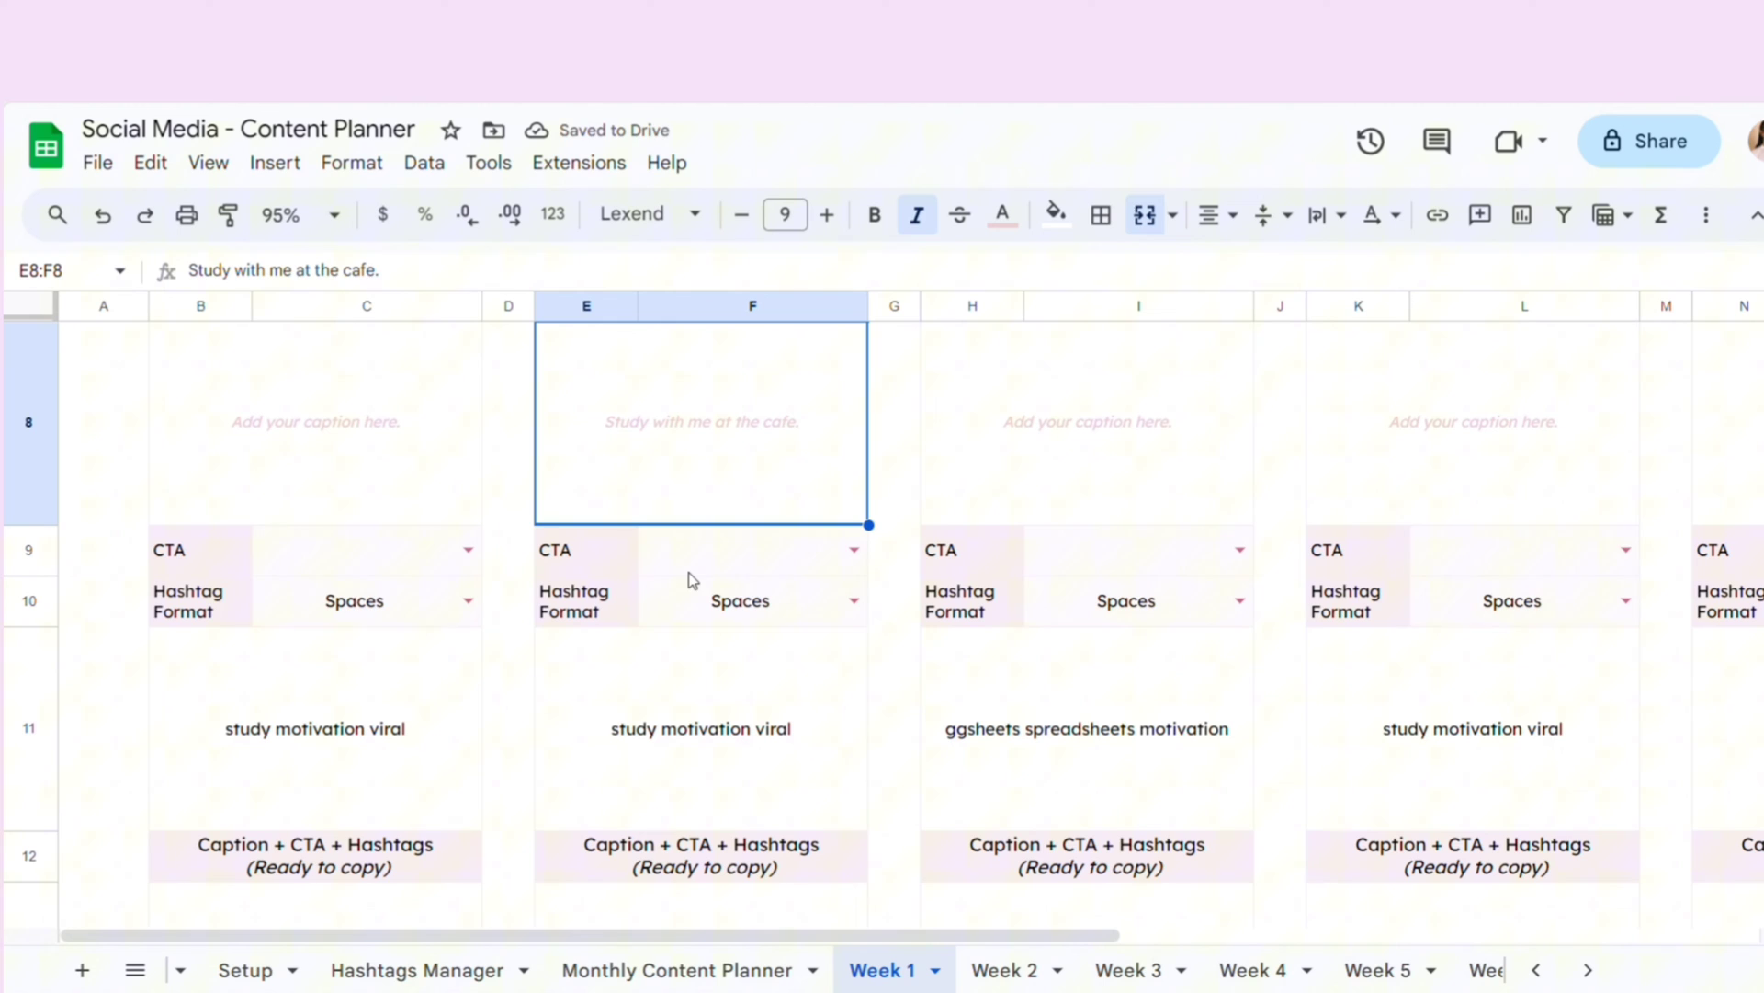
pyautogui.click(855, 550)
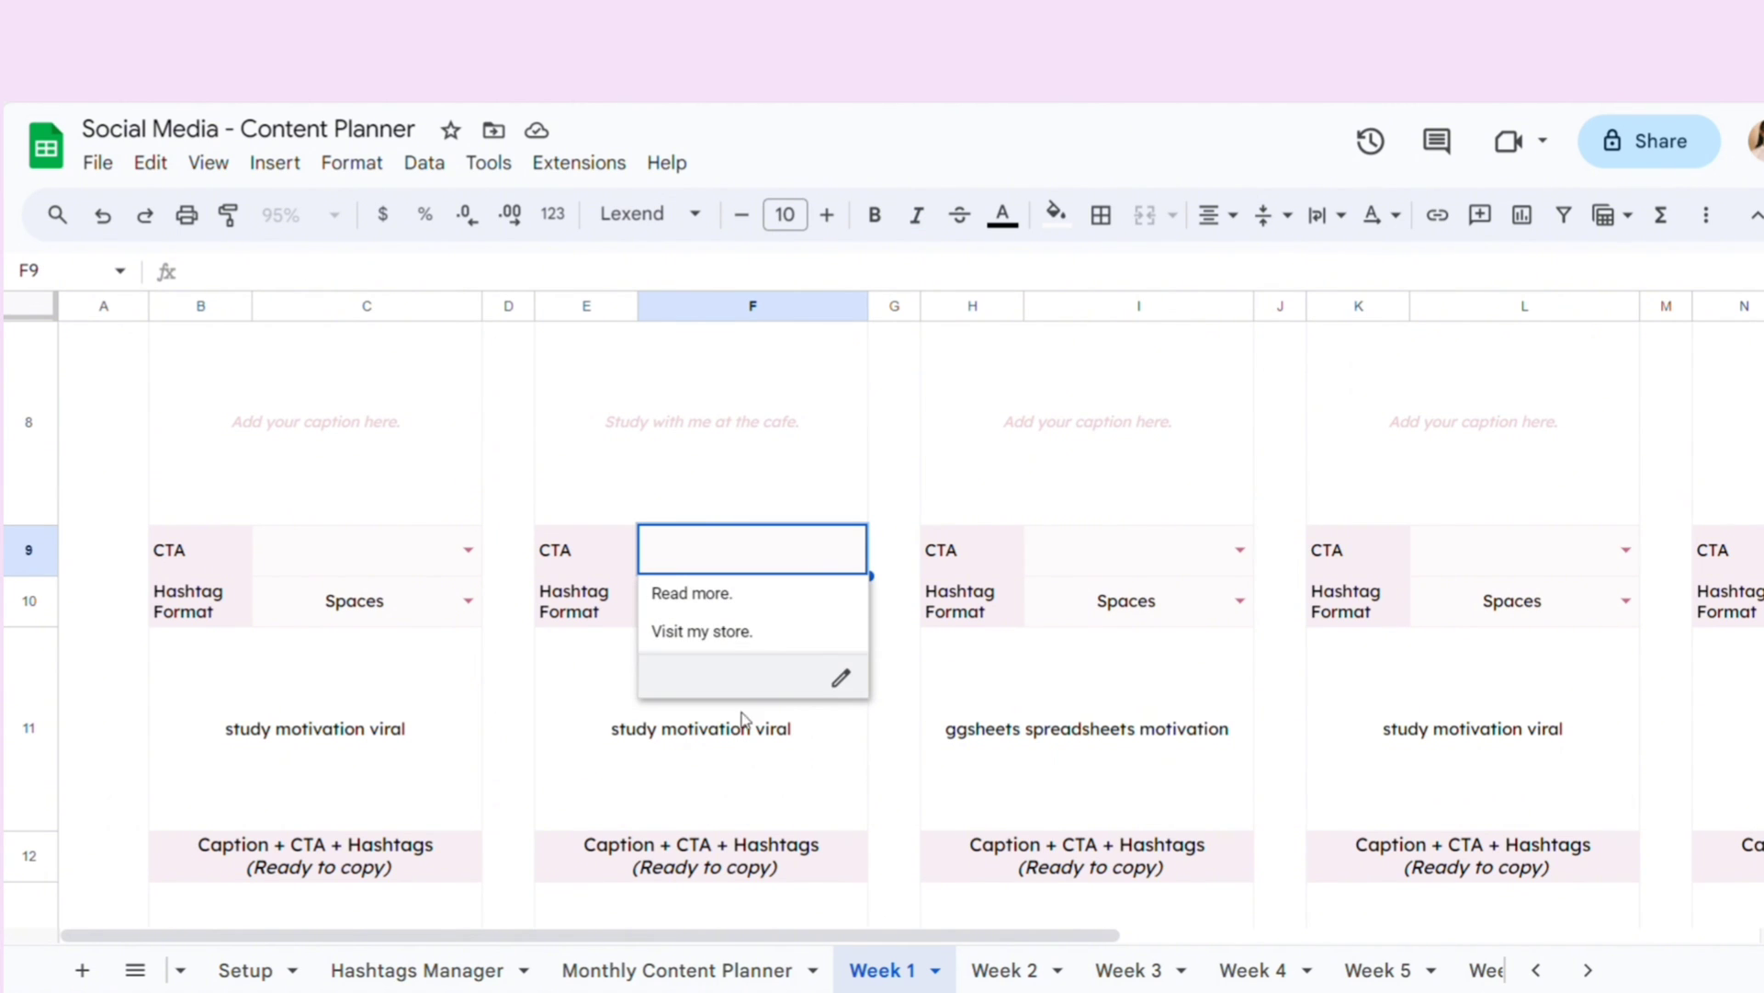
pyautogui.click(552, 752)
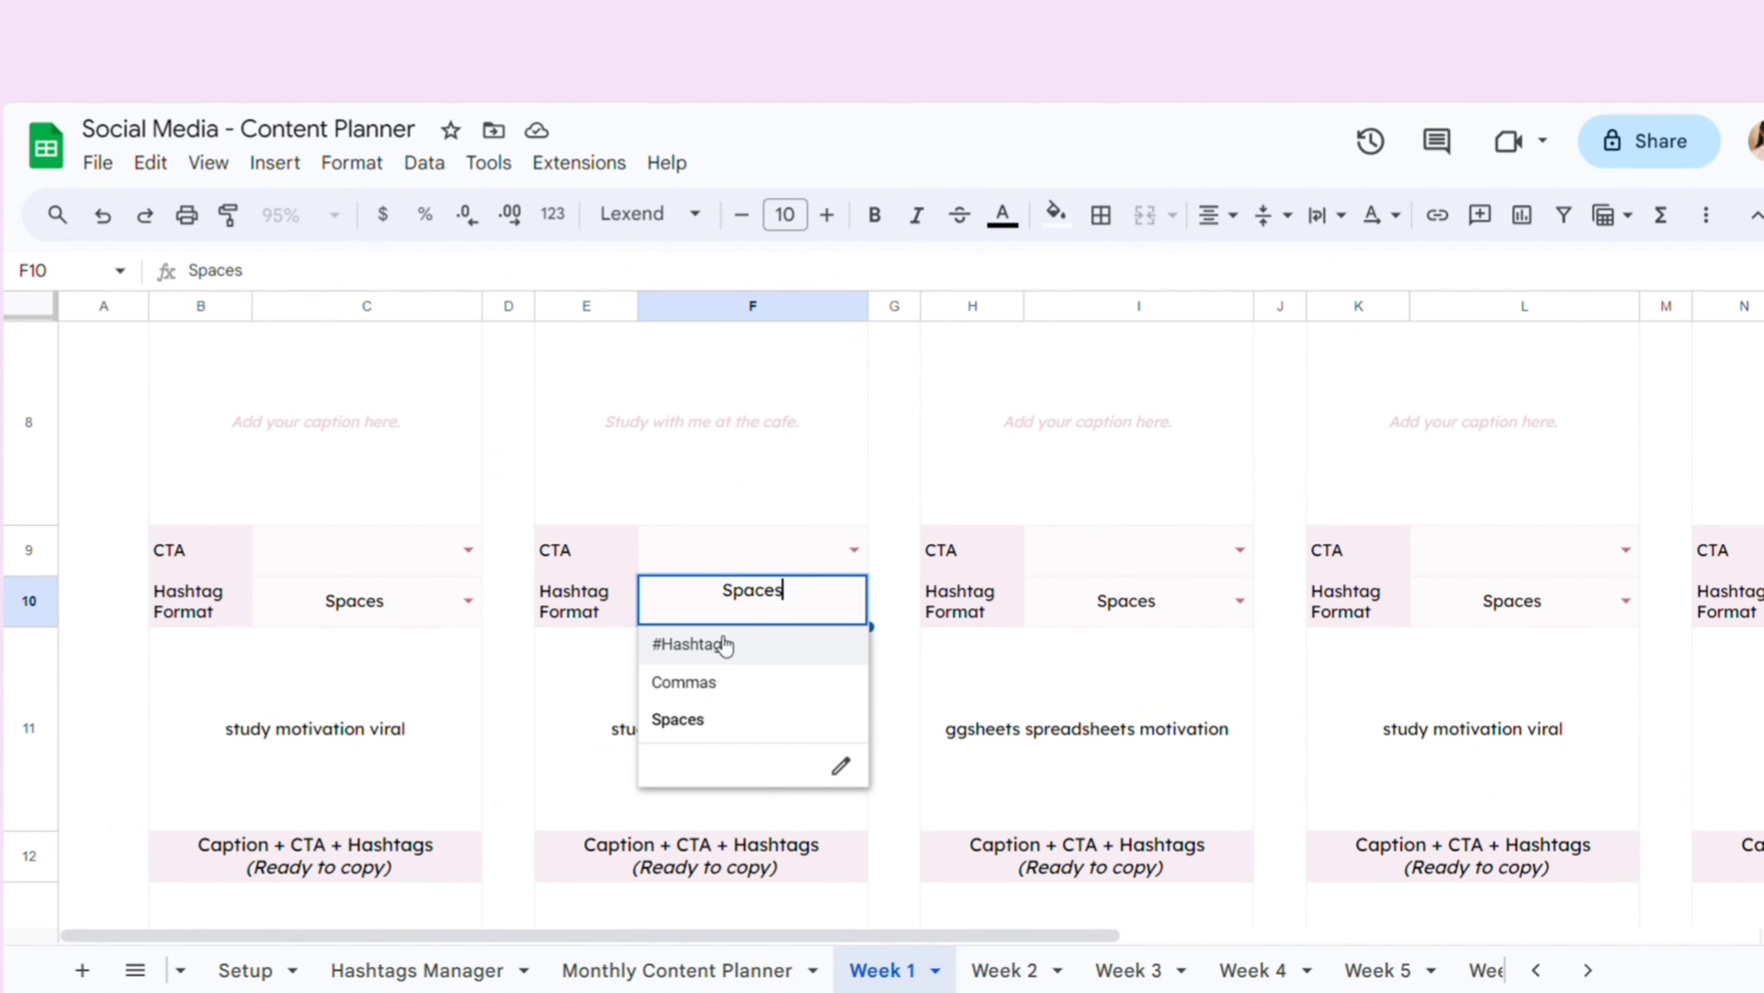
pyautogui.click(720, 642)
pyautogui.click(853, 601)
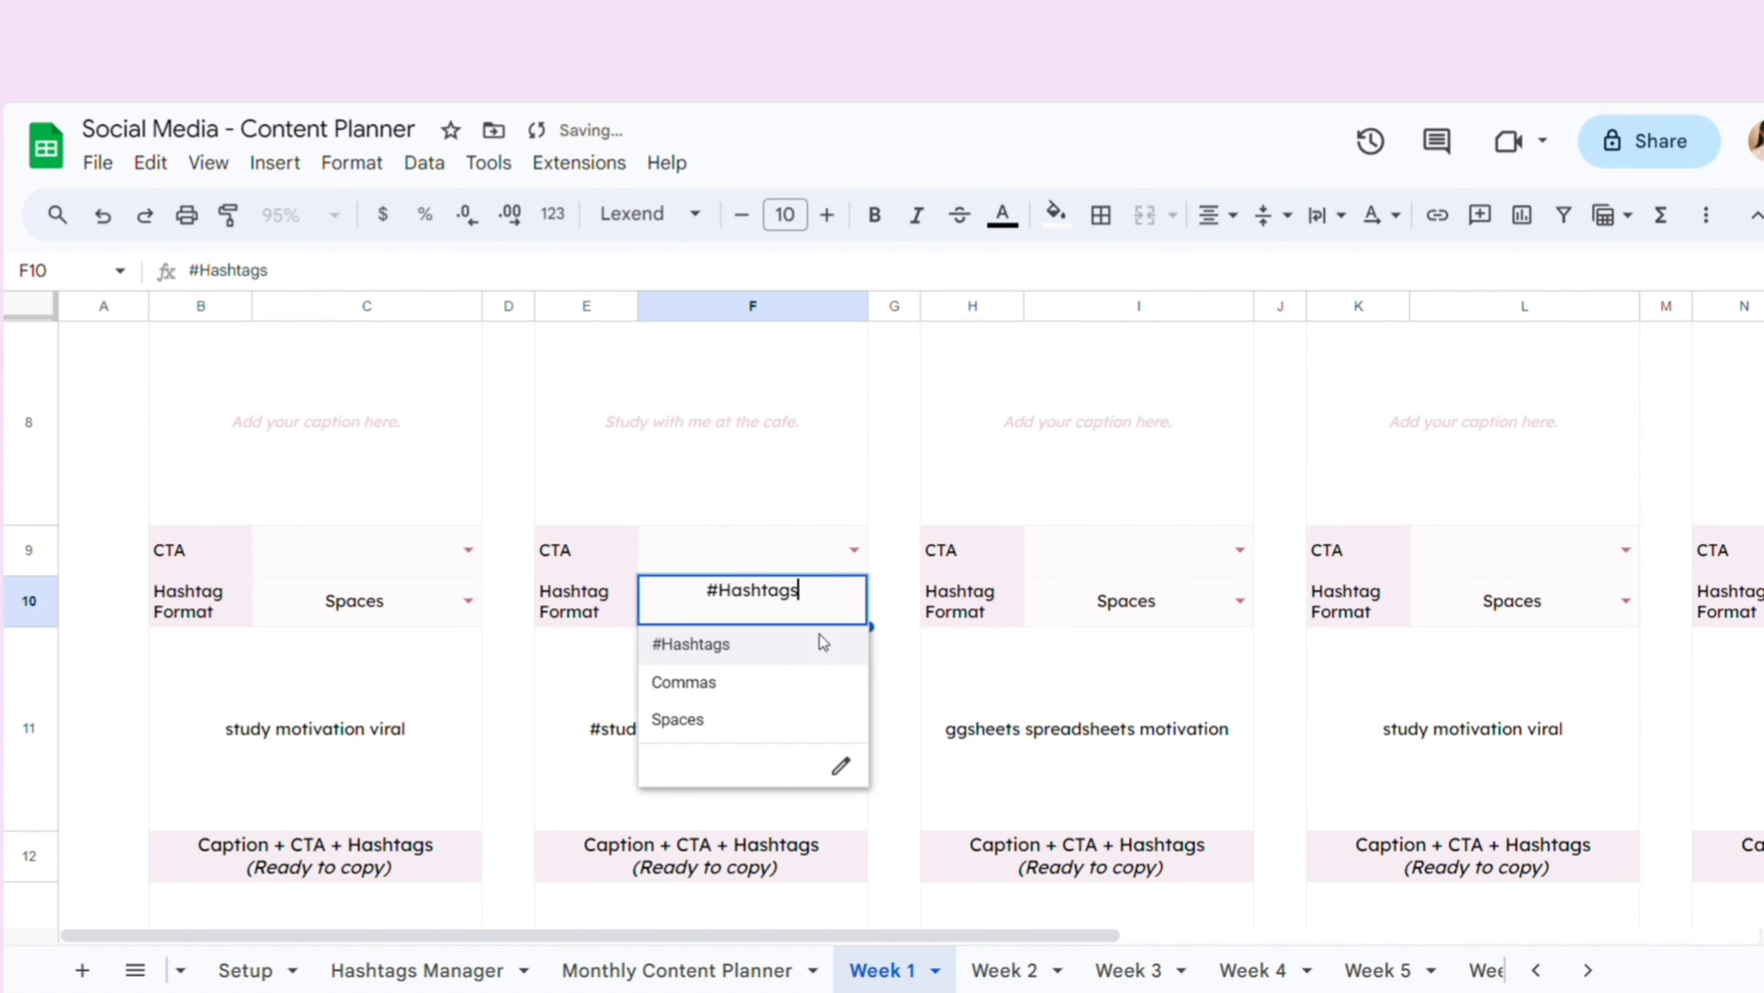
pyautogui.click(757, 687)
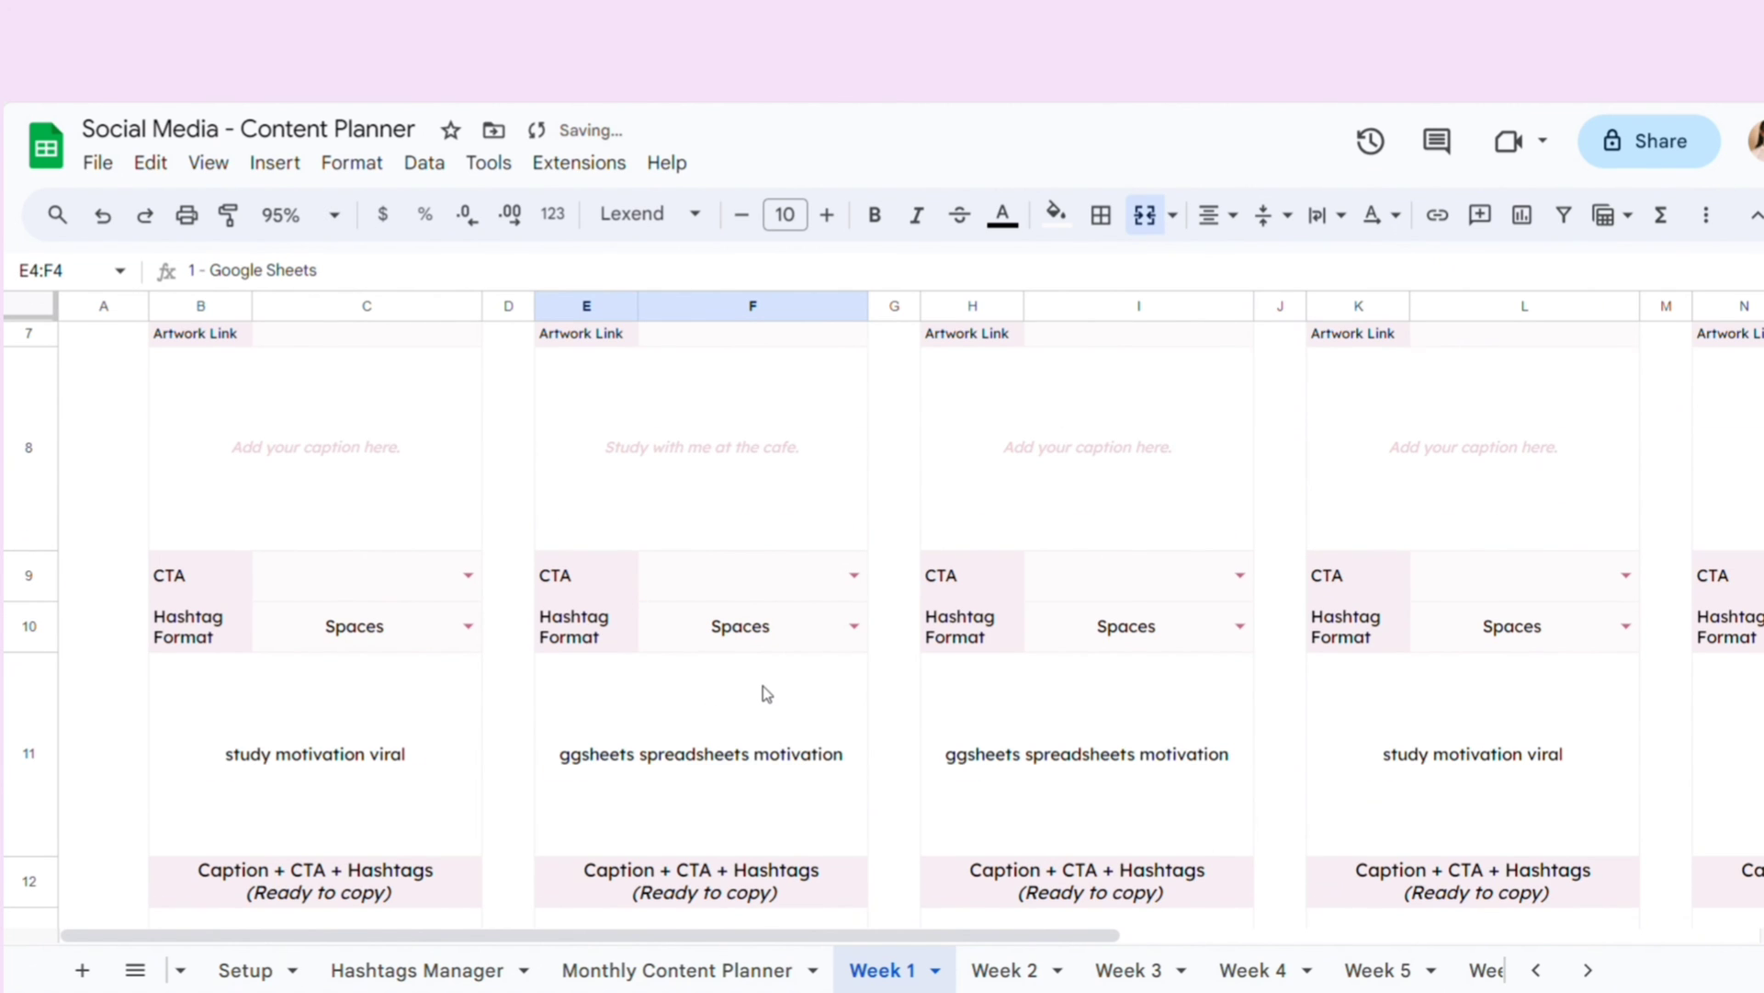
pyautogui.scroll(-3, 763, 685)
# - Copy Monday's ready-to-post caption, CTA and hashtags text, then set Monday's status to Done
pyautogui.click(627, 632)
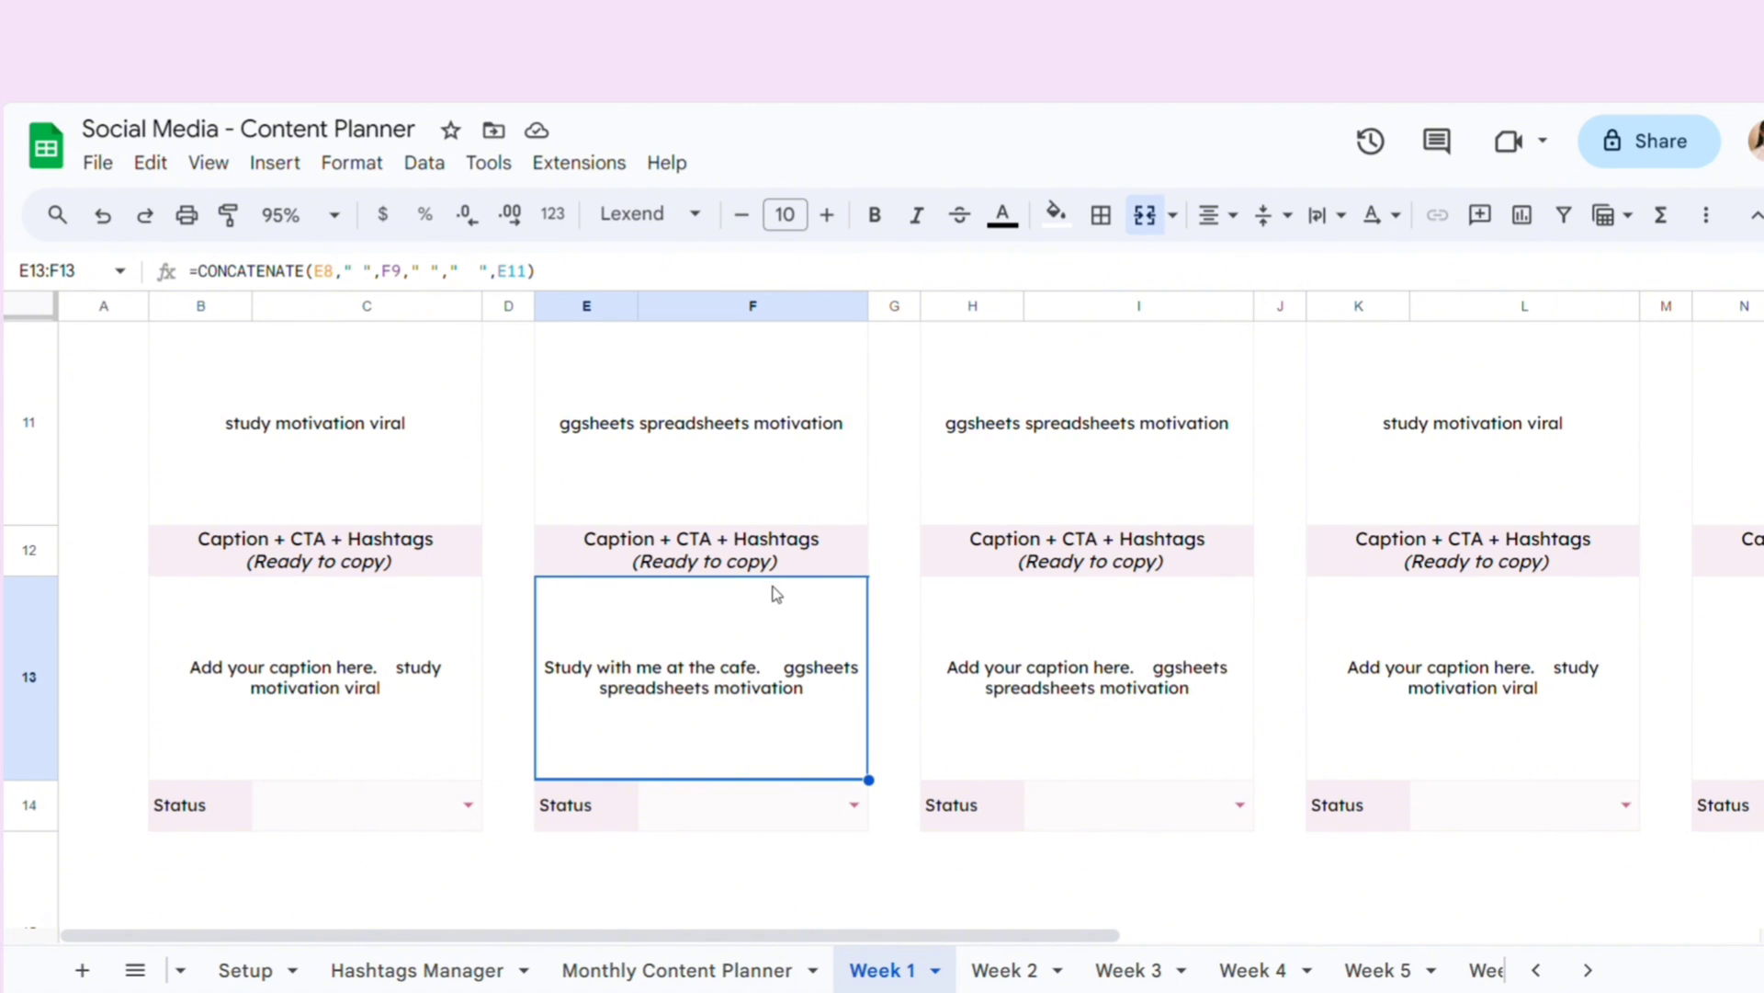
pyautogui.hotkey('ctrl', 'c')
pyautogui.click(742, 794)
pyautogui.click(670, 720)
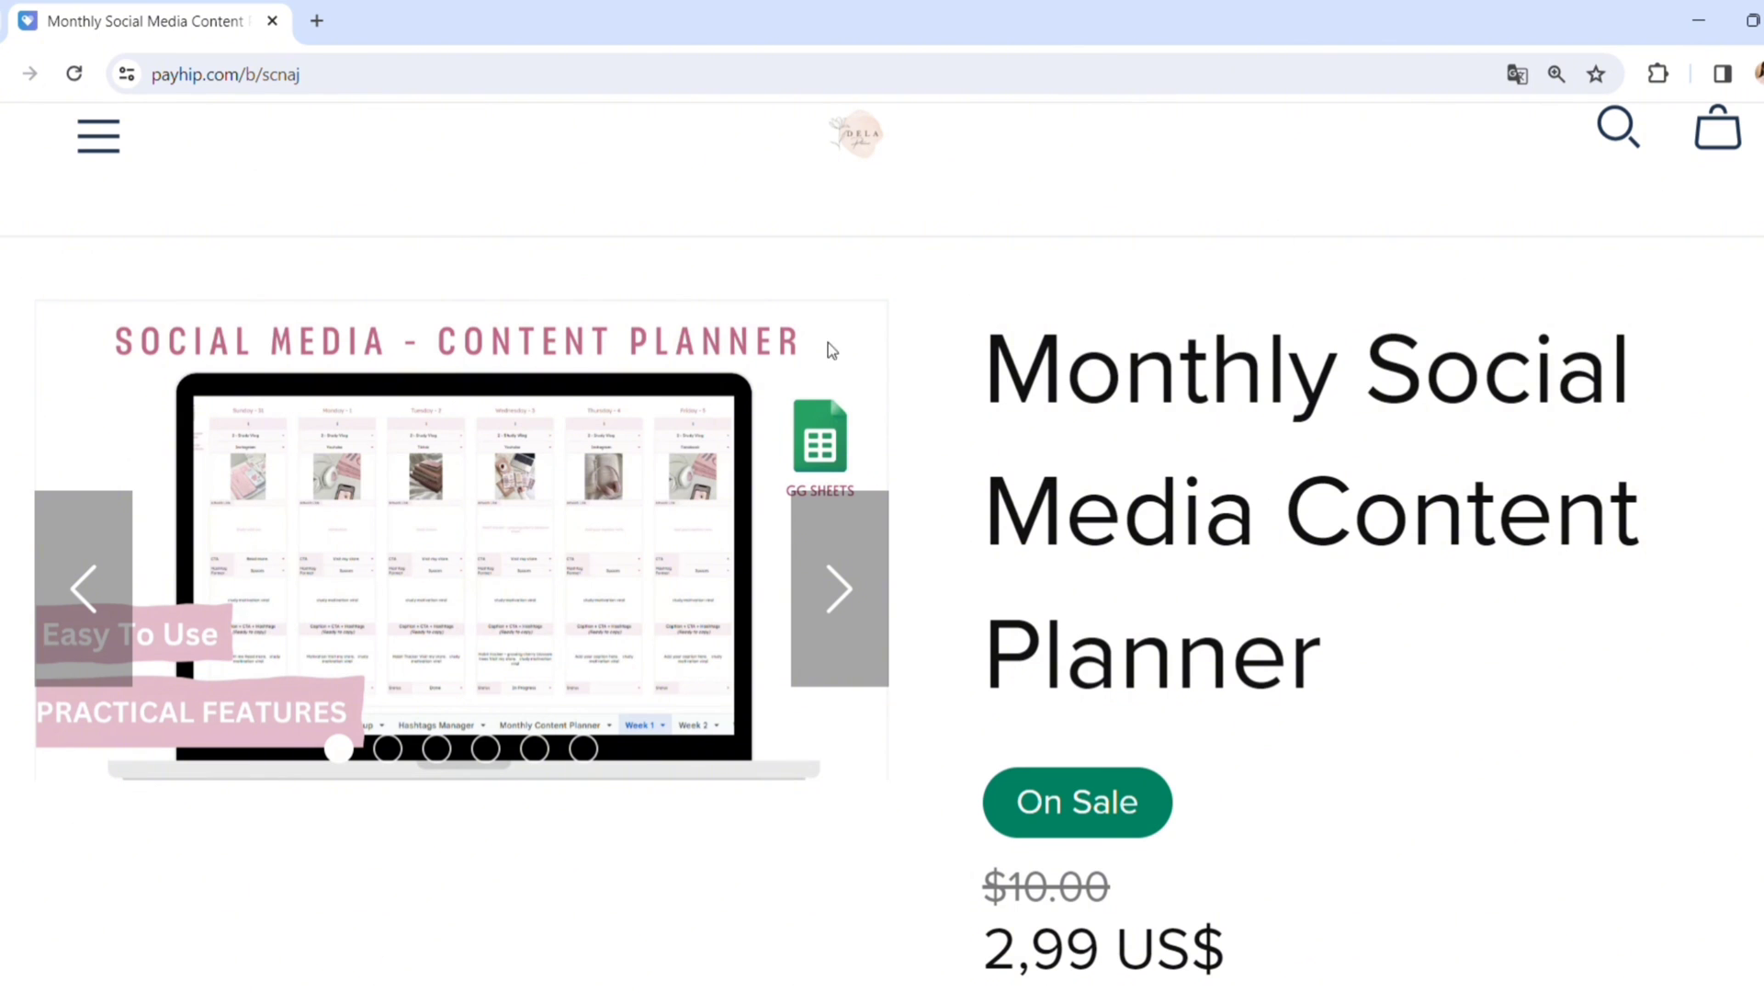
pyautogui.click(840, 591)
pyautogui.click(843, 603)
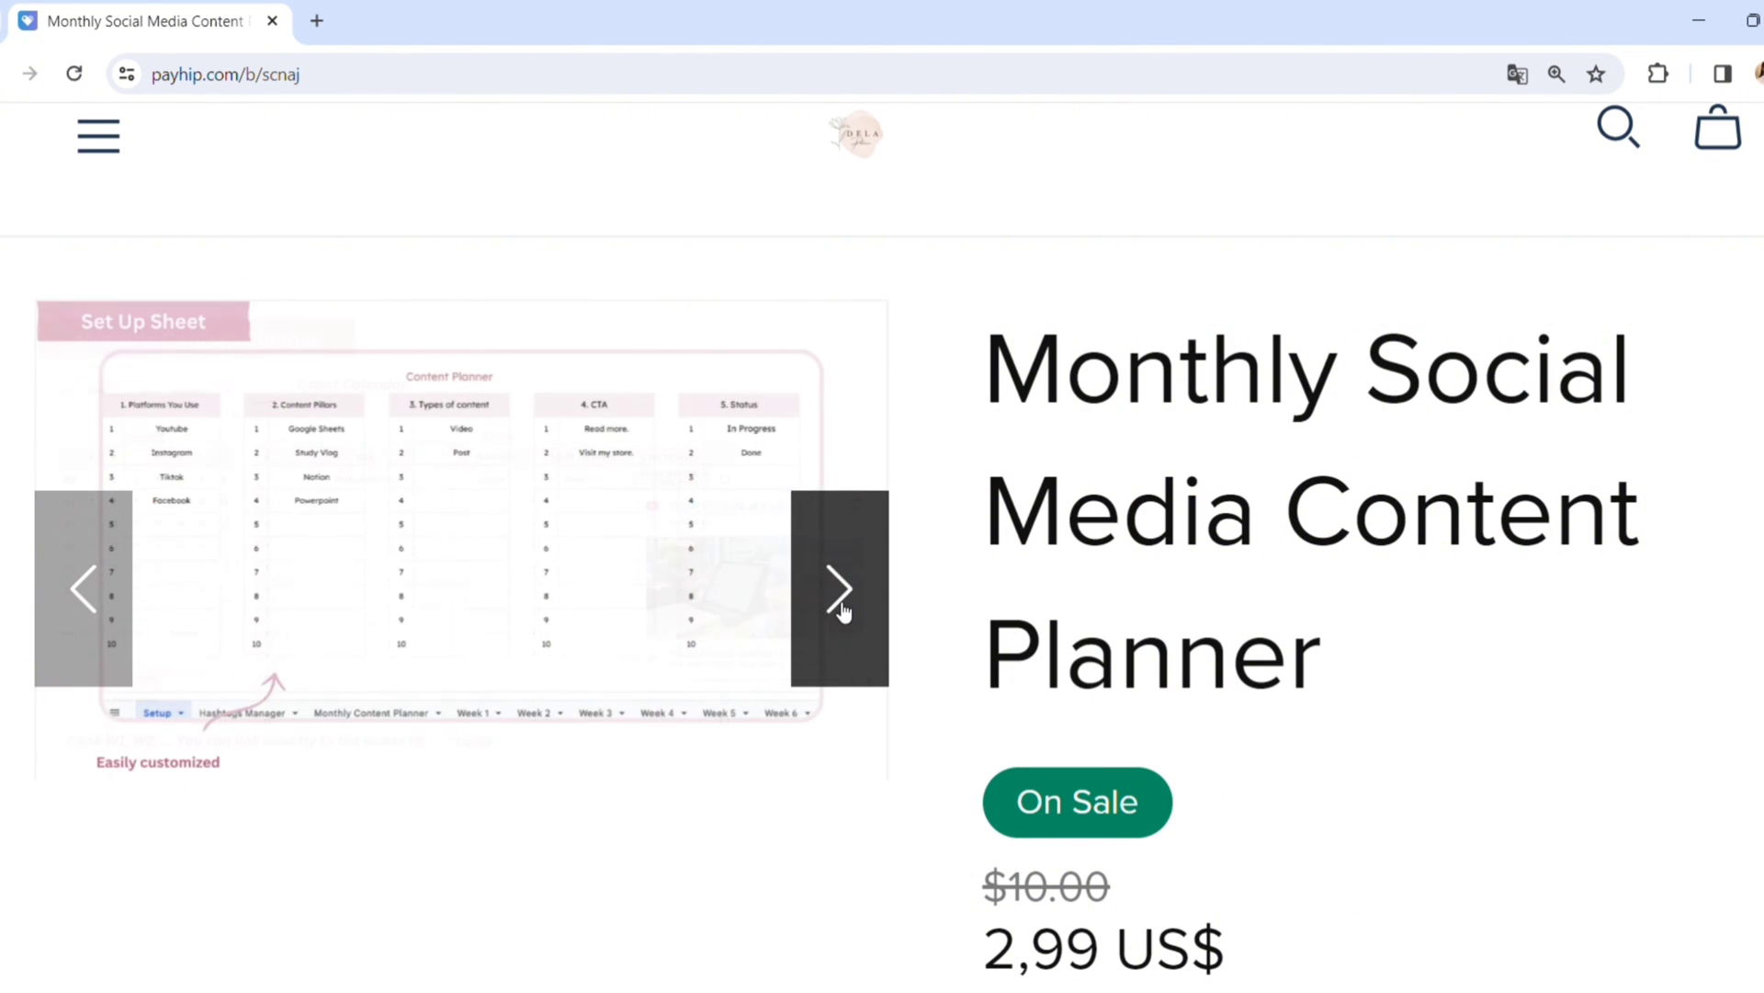
pyautogui.click(839, 593)
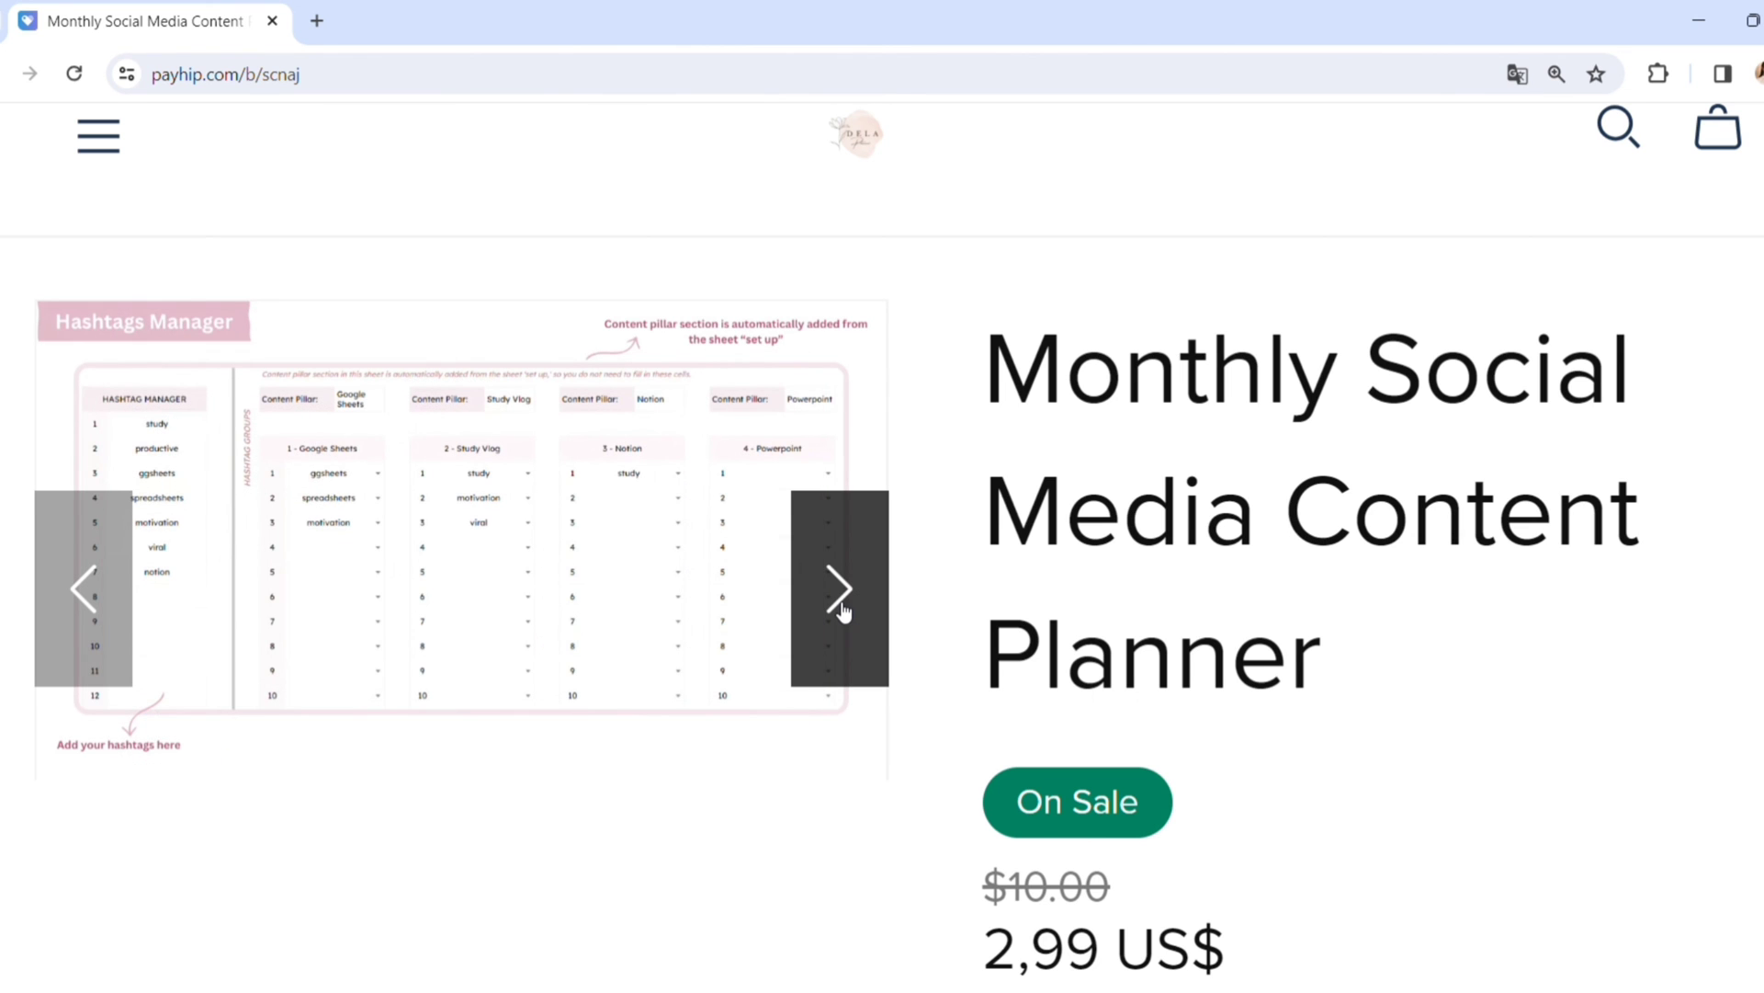
pyautogui.click(842, 610)
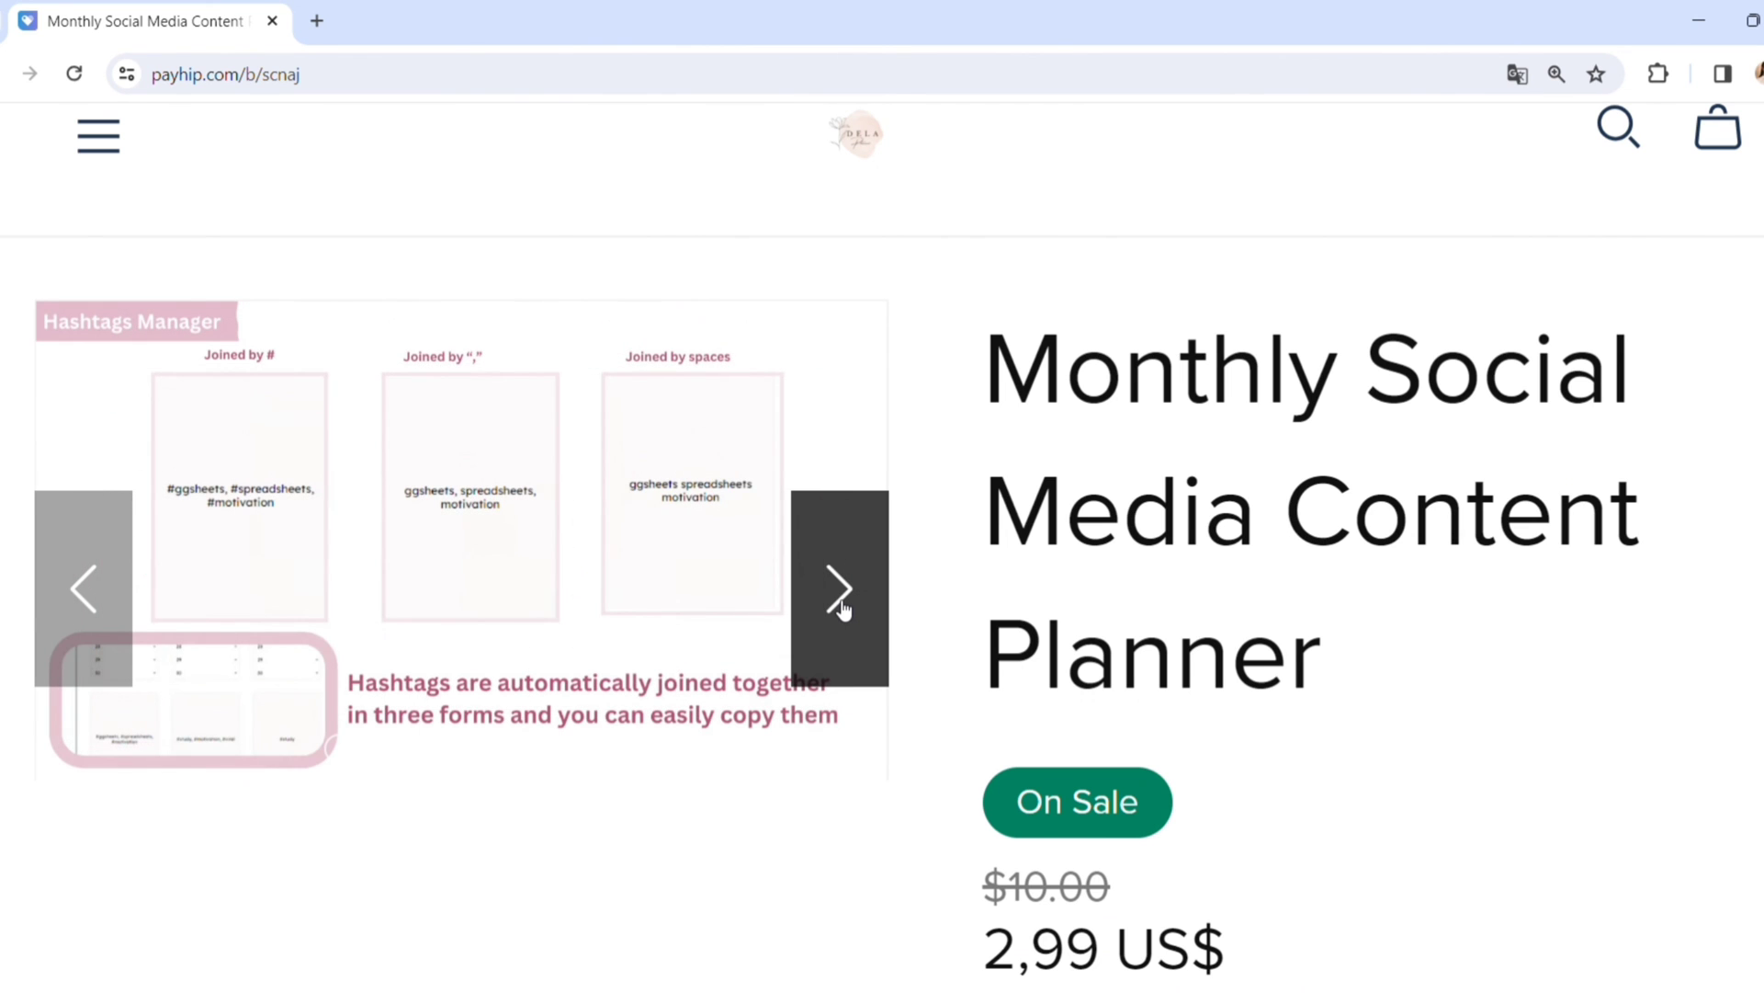
pyautogui.click(841, 607)
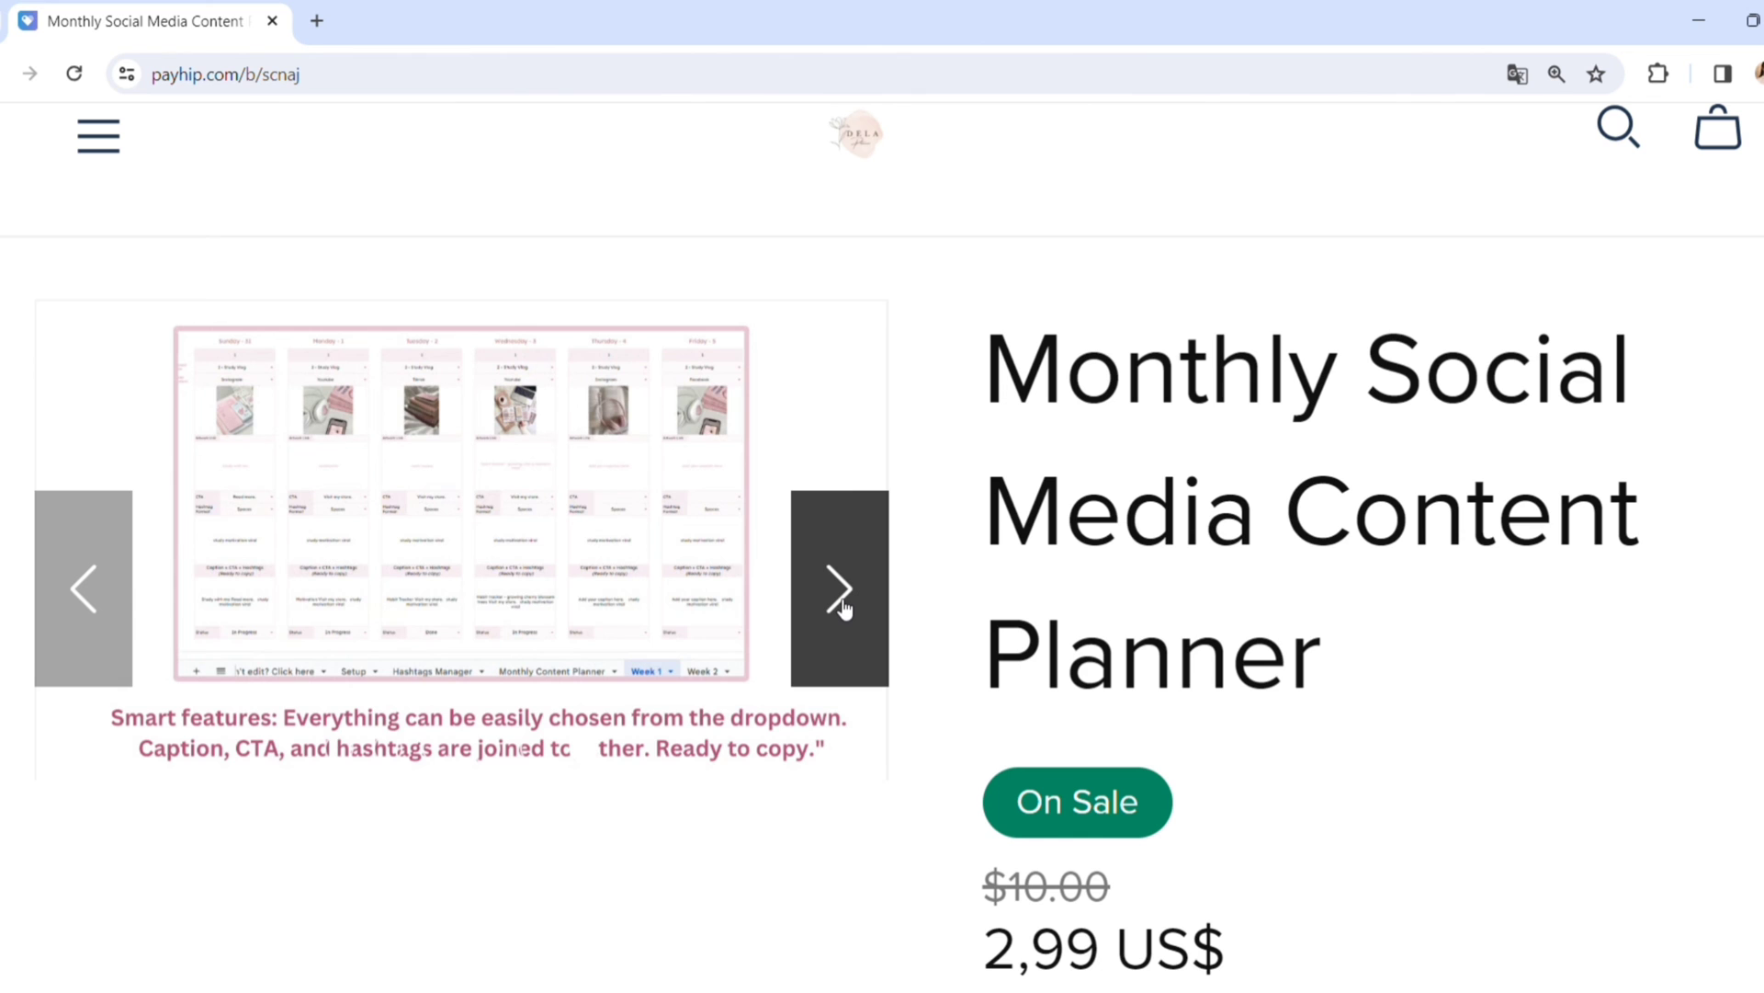
pyautogui.click(843, 607)
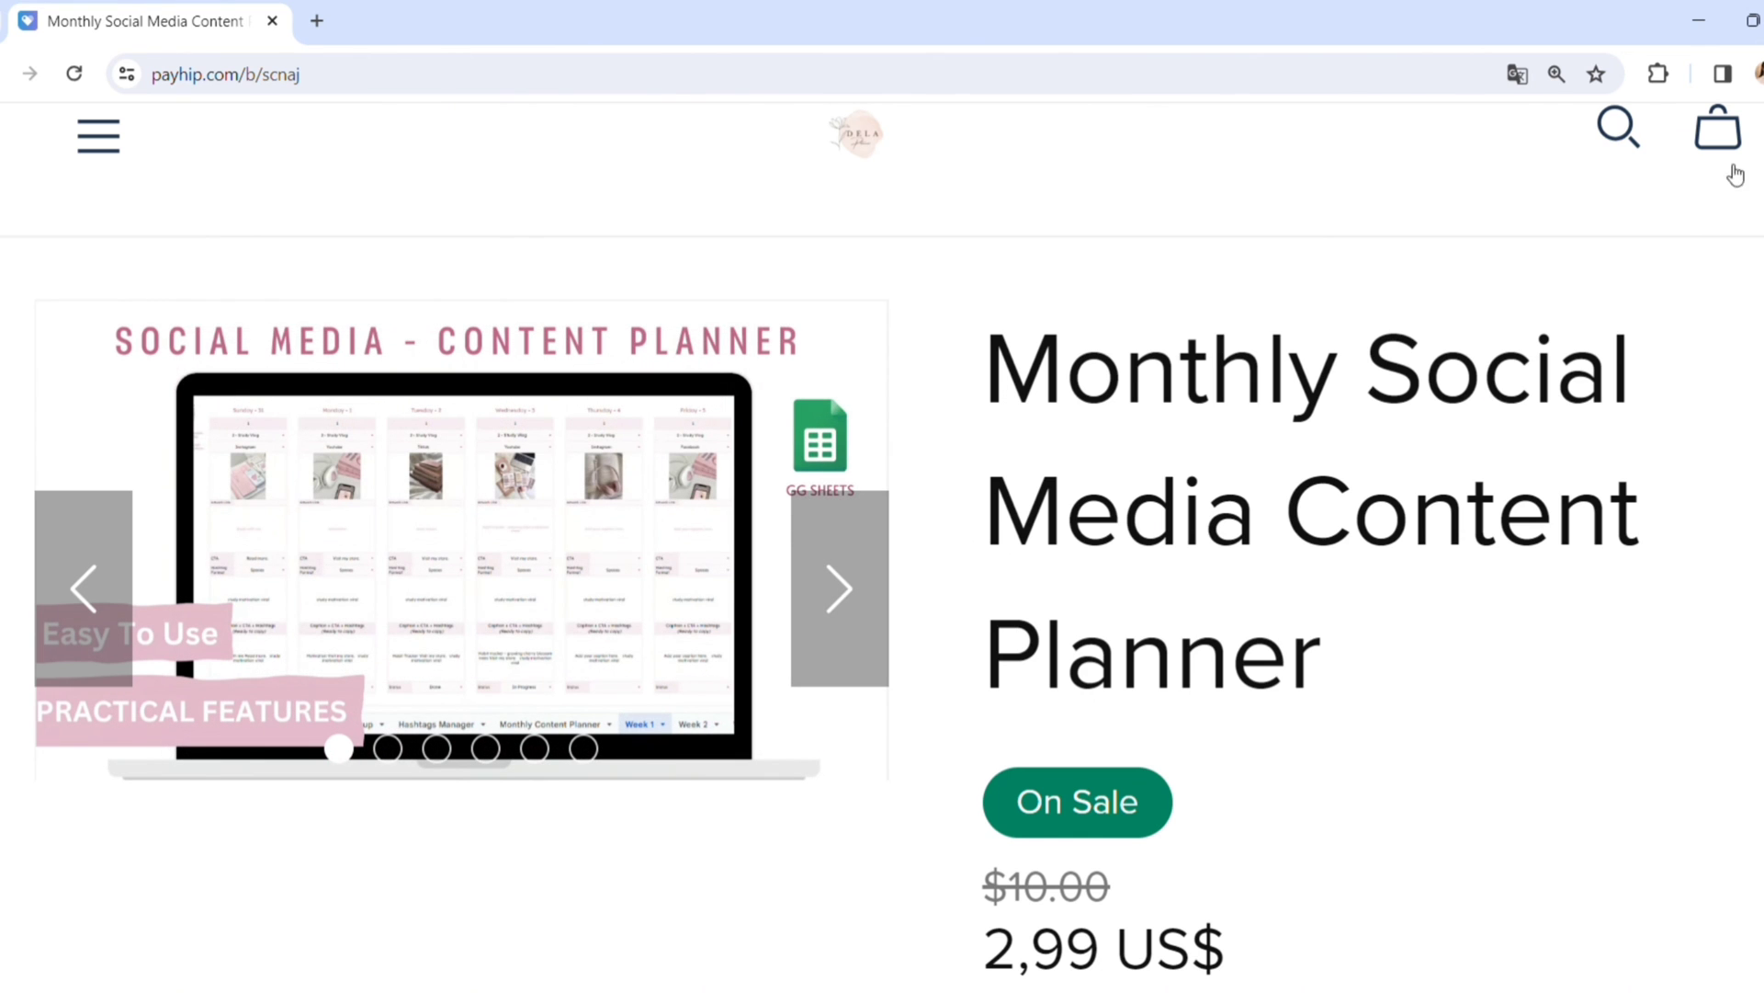